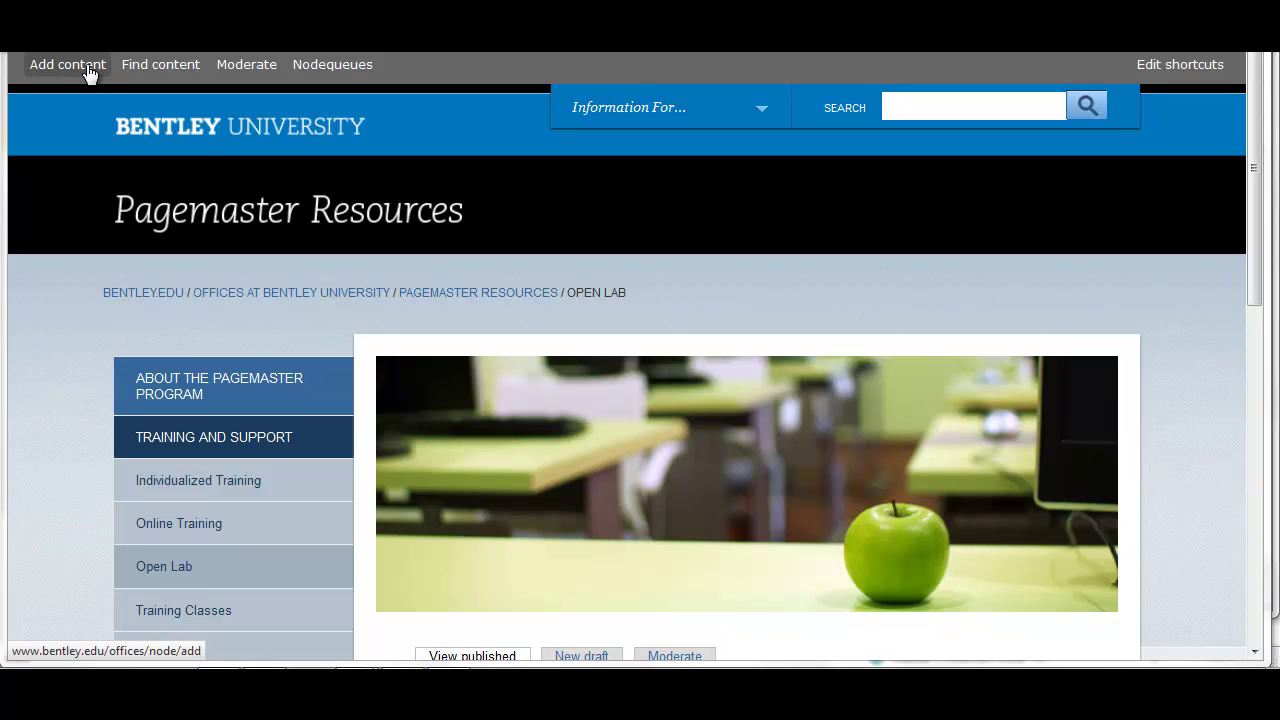
Start a new Webform content item titled 'My Test Webform'
{"action": "left_click", "coordinate": [68, 64]}
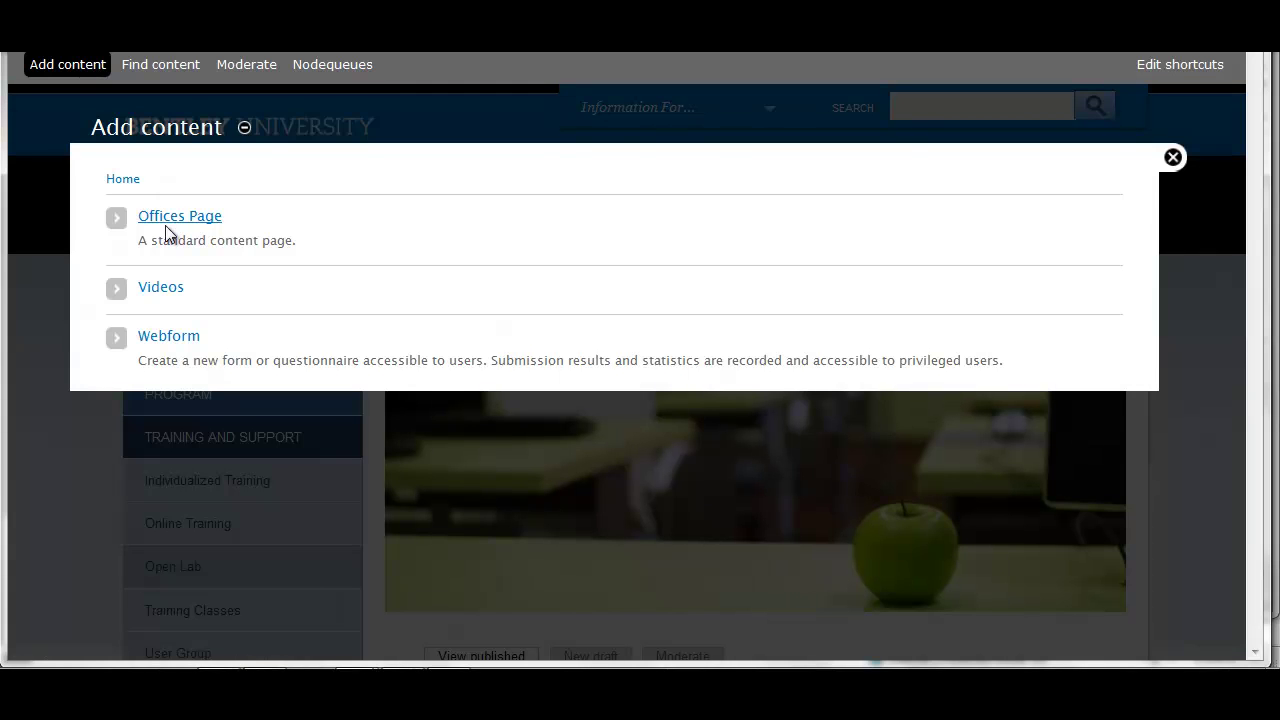
{"action": "left_click", "coordinate": [182, 339]}
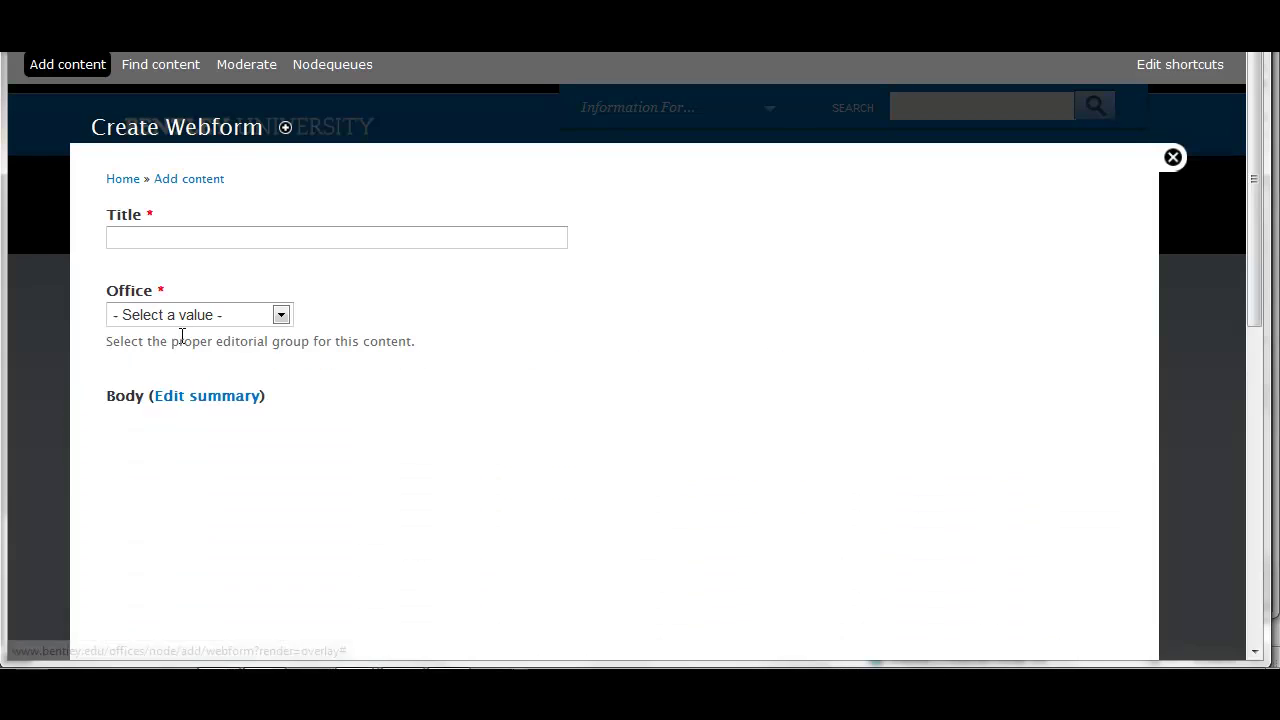
{"action": "left_click", "coordinate": [339, 234]}
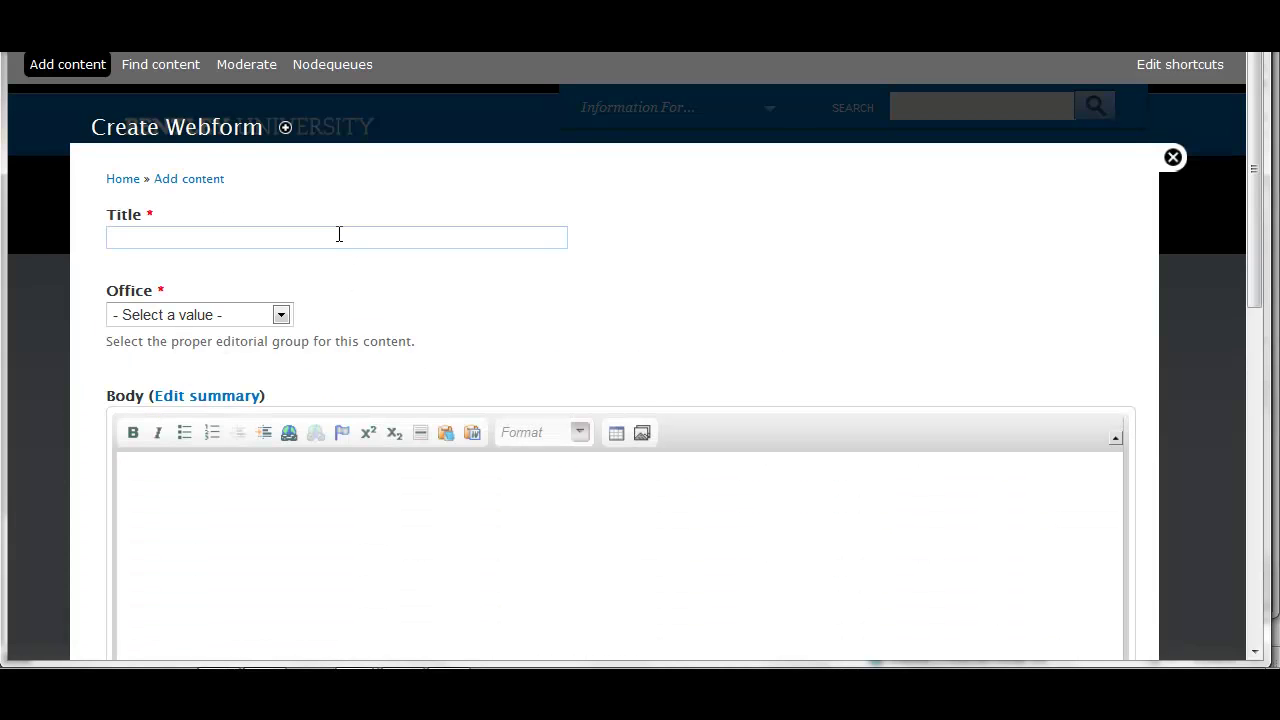
{"action": "type", "text": "My "}
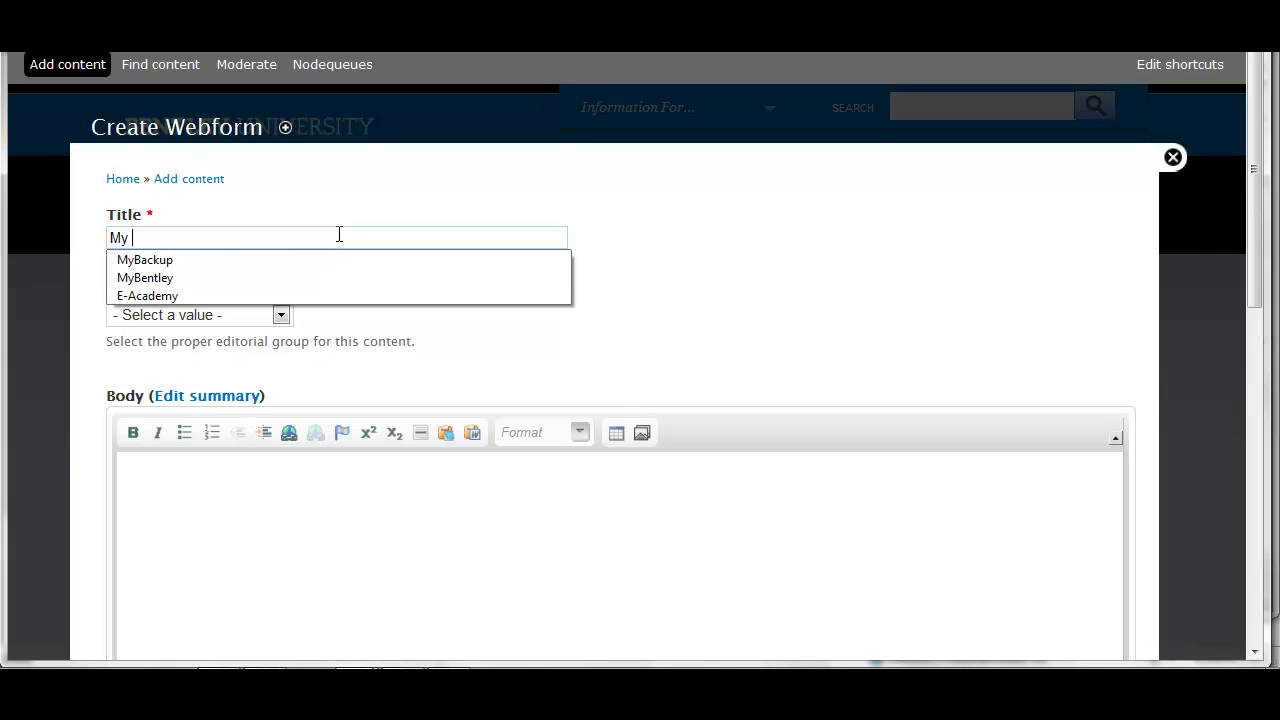
{"action": "type", "text": "Test WEB"}
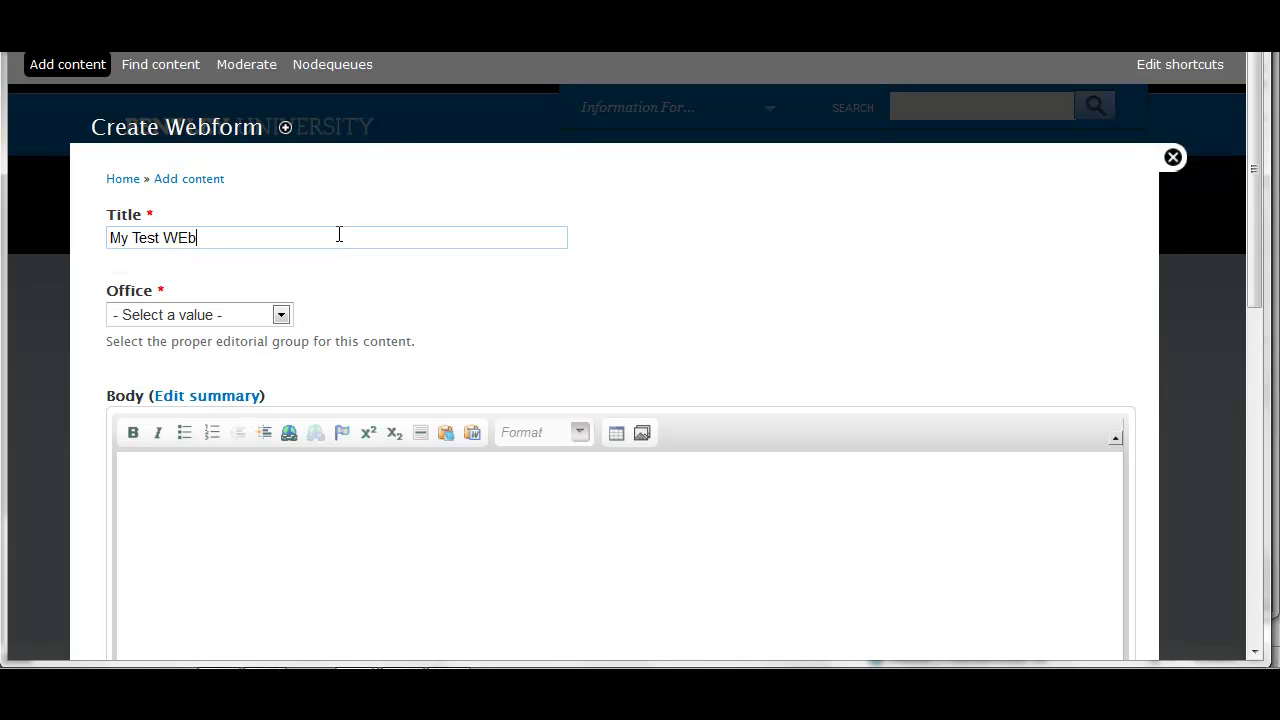
{"action": "key", "text": "BackSpace"}
{"action": "key", "text": "BackSpace"}
{"action": "type", "text": "ebform"}
Assign it to Pagemaster Resources and write the body inviting registration for the upcoming training session
{"action": "left_click", "coordinate": [280, 316]}
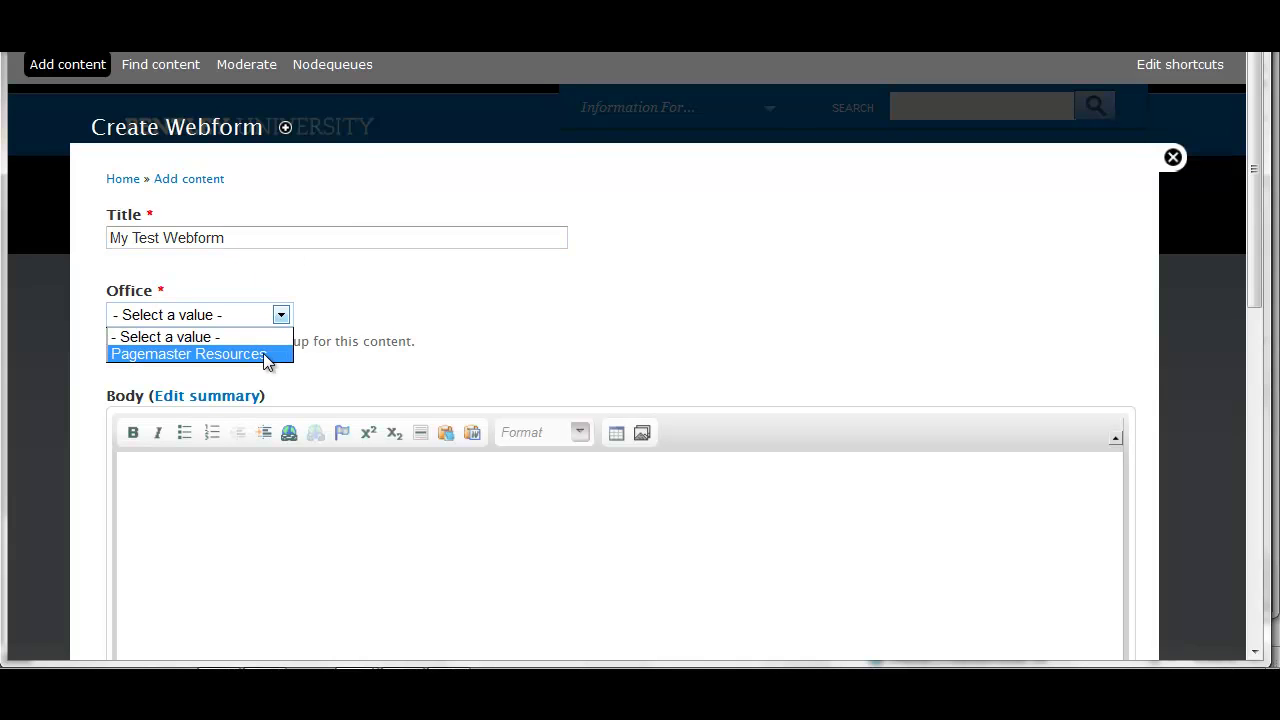
{"action": "left_click", "coordinate": [263, 353]}
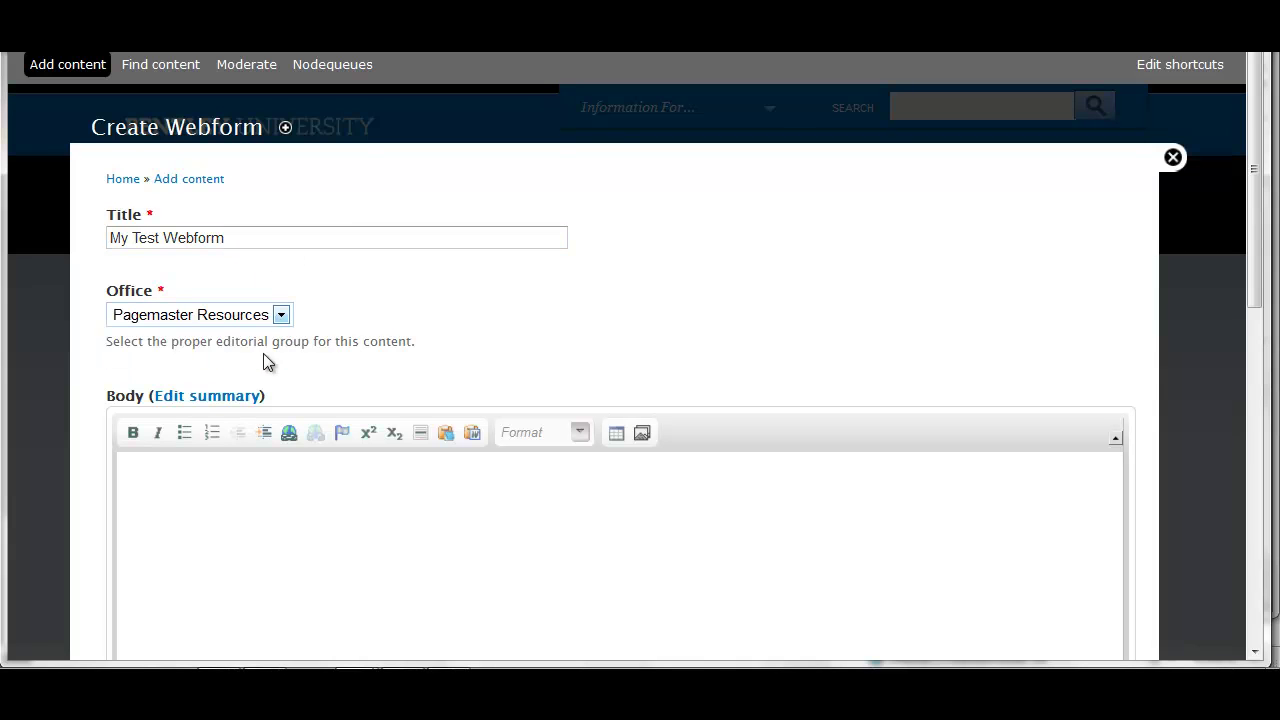
{"action": "left_click", "coordinate": [340, 487]}
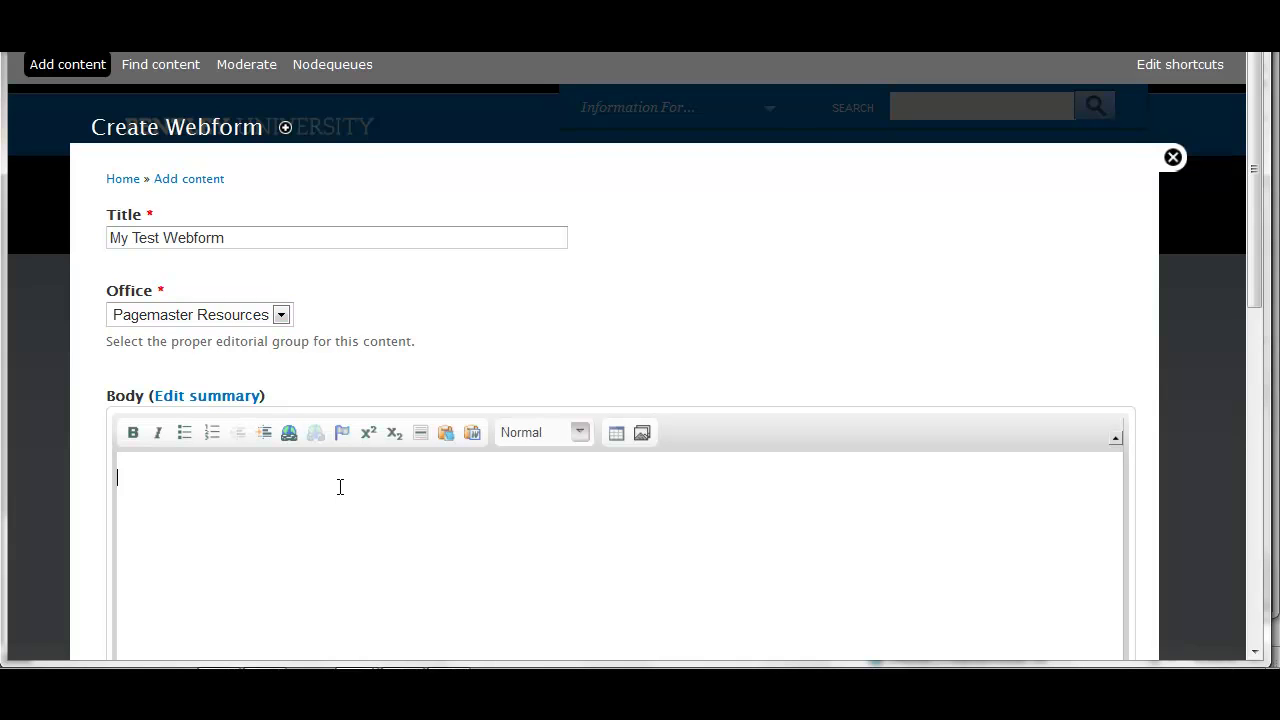
{"action": "type", "text": "Please complete this form to "}
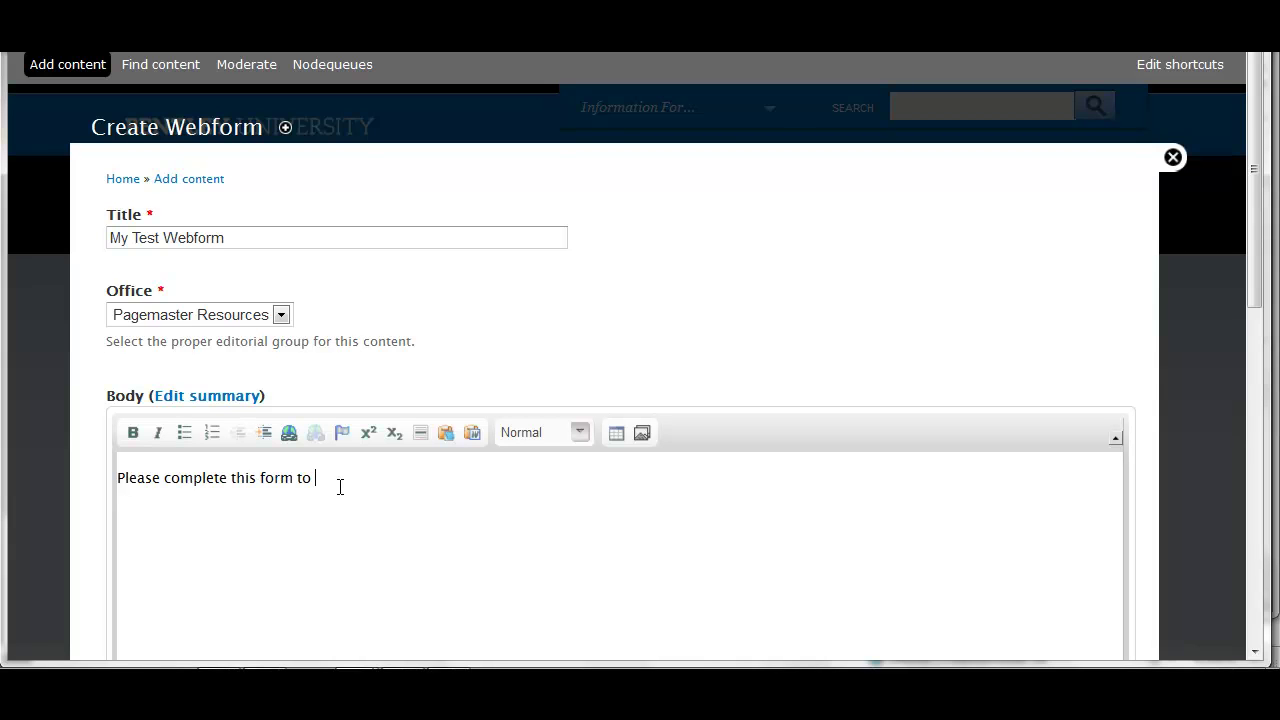
{"action": "type", "text": "register for the upcoming tra"}
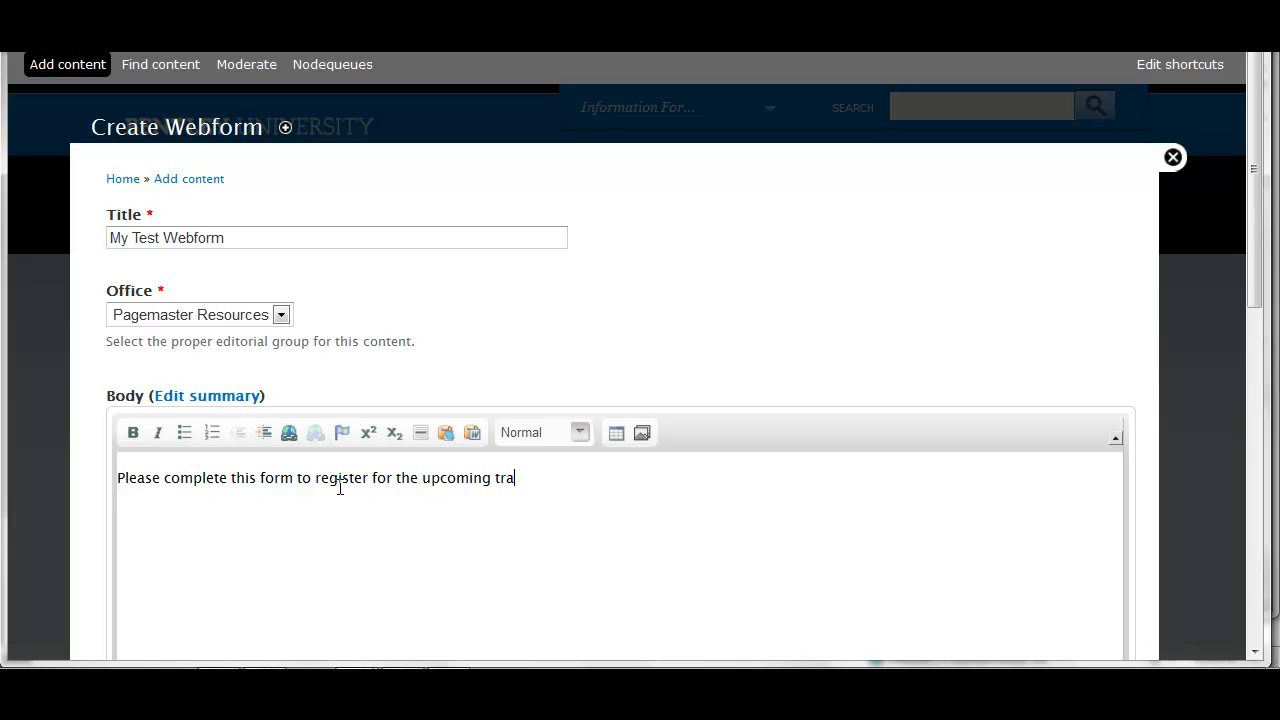
{"action": "type", "text": "ining session."}
{"action": "scroll", "coordinate": [645, 517], "scroll_direction": "down", "scroll_amount": 2}
{"action": "scroll", "coordinate": [650, 518], "scroll_direction": "down", "scroll_amount": 5}
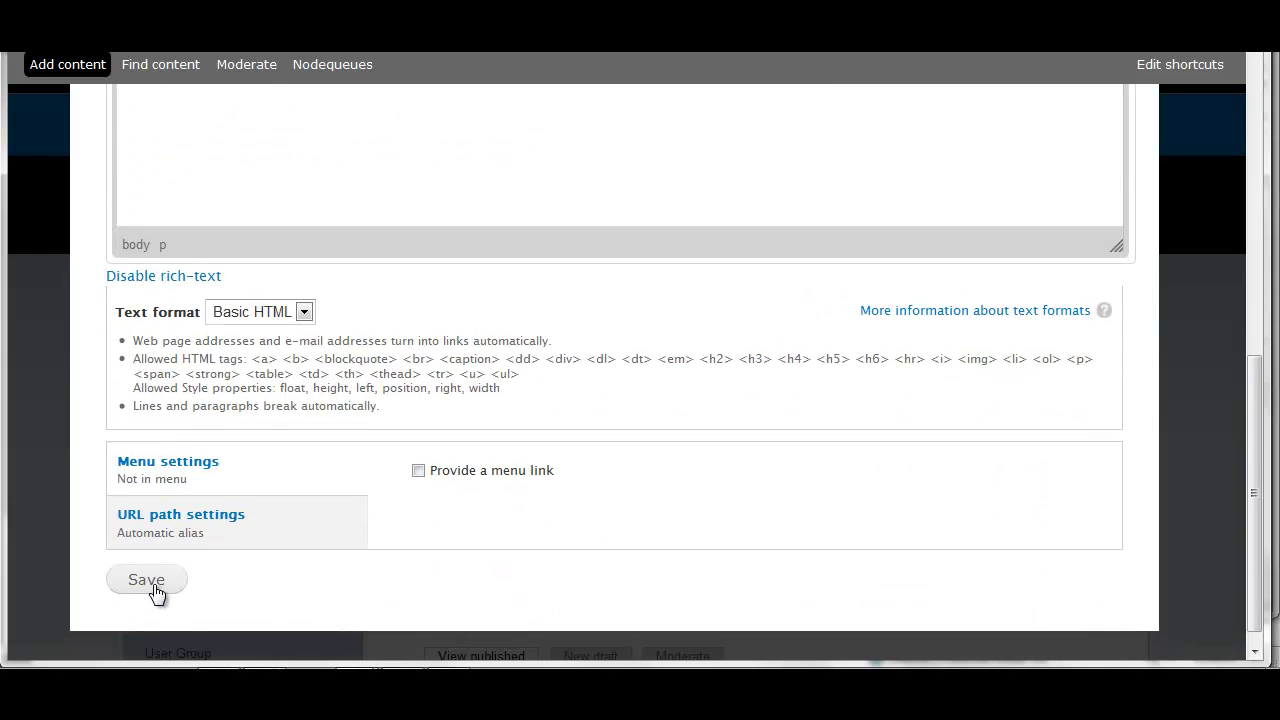
Save the webform, then add a mandatory 'Full Name' textfield component
{"action": "left_click", "coordinate": [151, 584]}
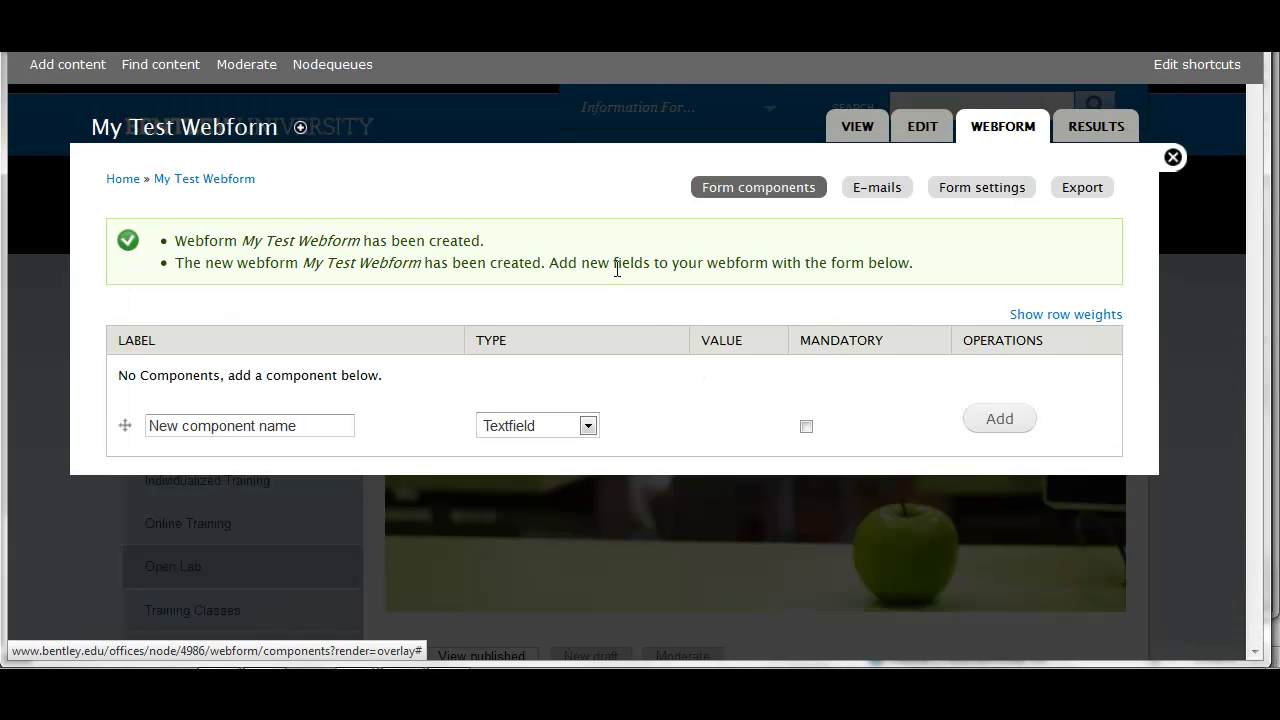
{"action": "left_click", "coordinate": [346, 427]}
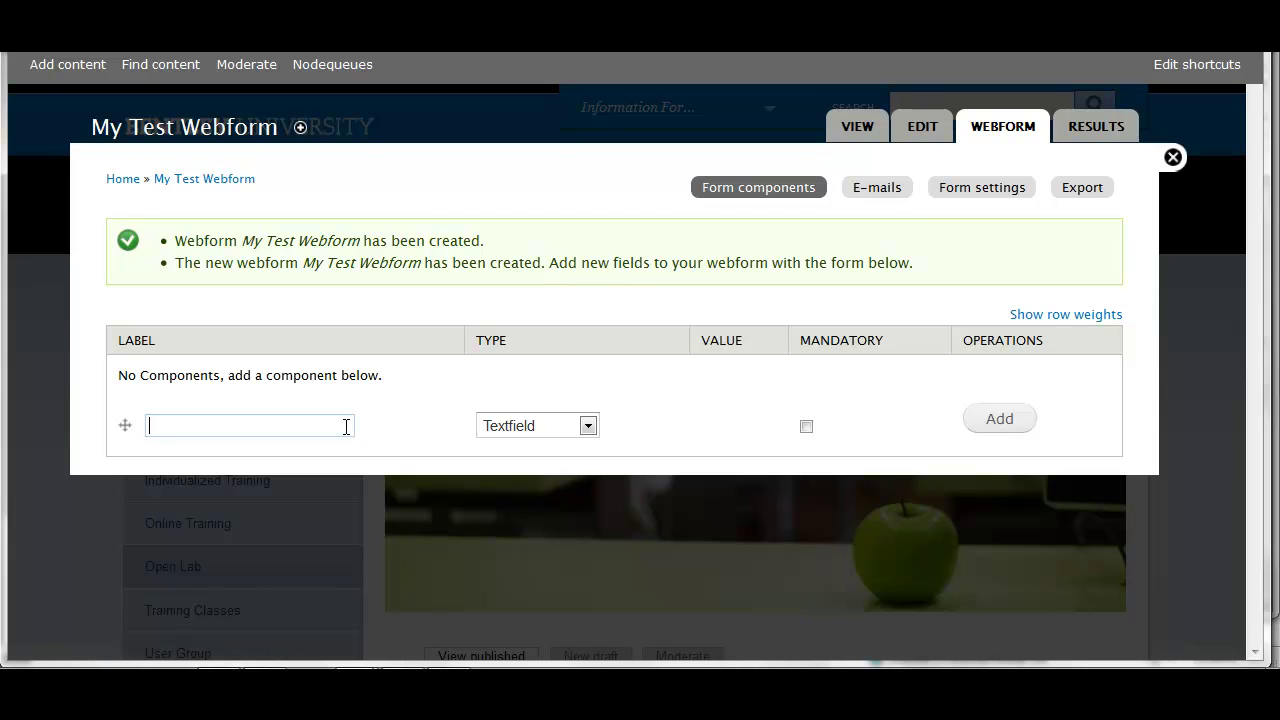
{"action": "type", "text": "Full Name"}
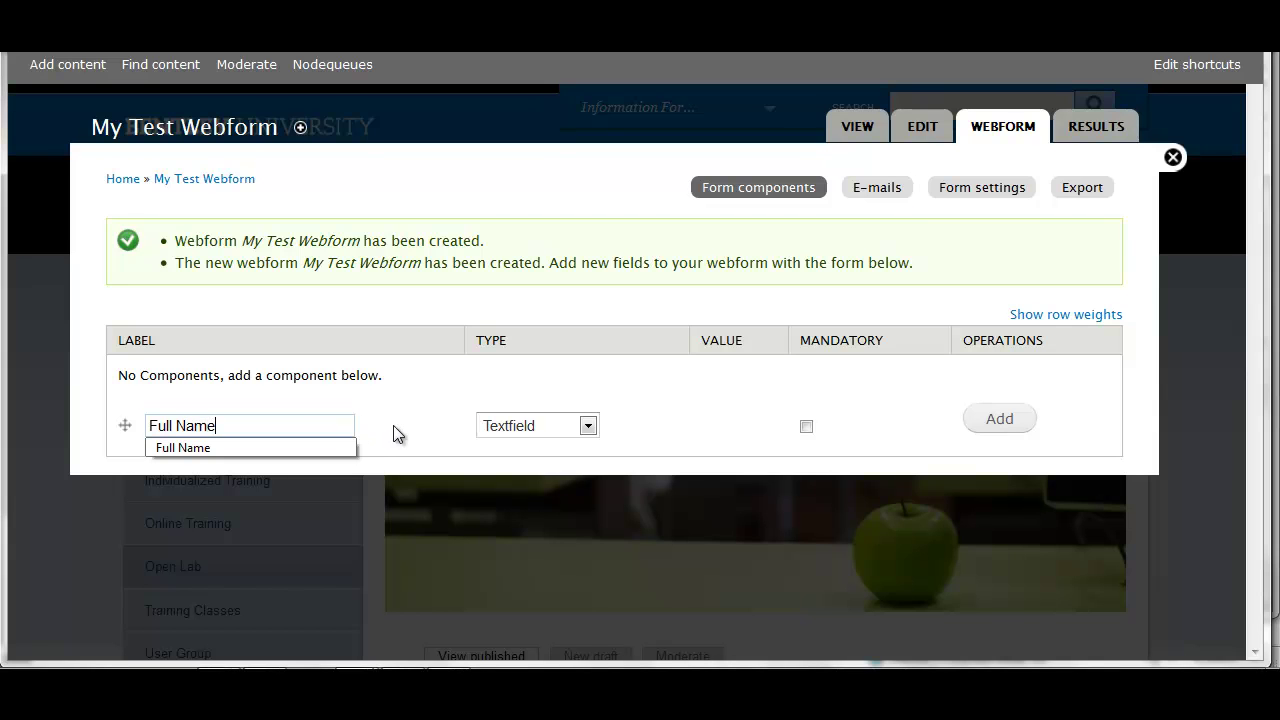
{"action": "left_click", "coordinate": [395, 434]}
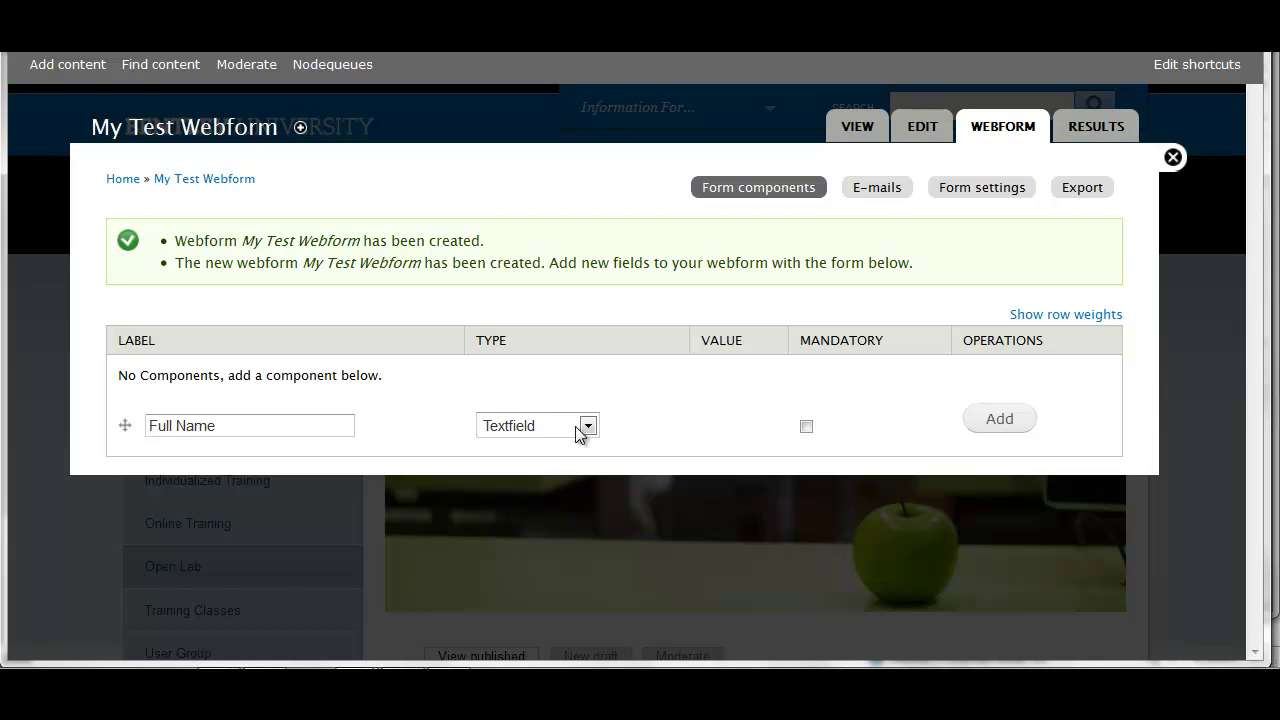
{"action": "left_click", "coordinate": [807, 426]}
{"action": "left_click", "coordinate": [1005, 422]}
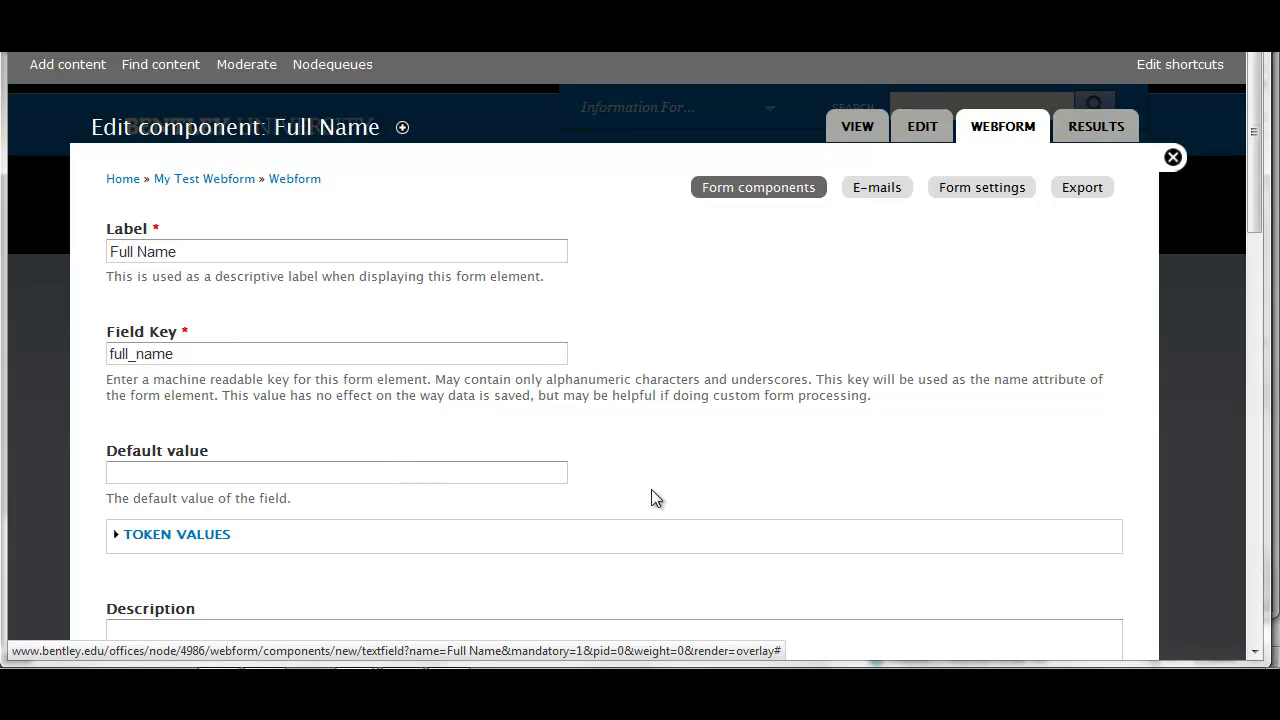
Enter 'Your legal full name.' as the Full Name description
{"action": "scroll", "coordinate": [798, 482], "scroll_direction": "down", "scroll_amount": 3}
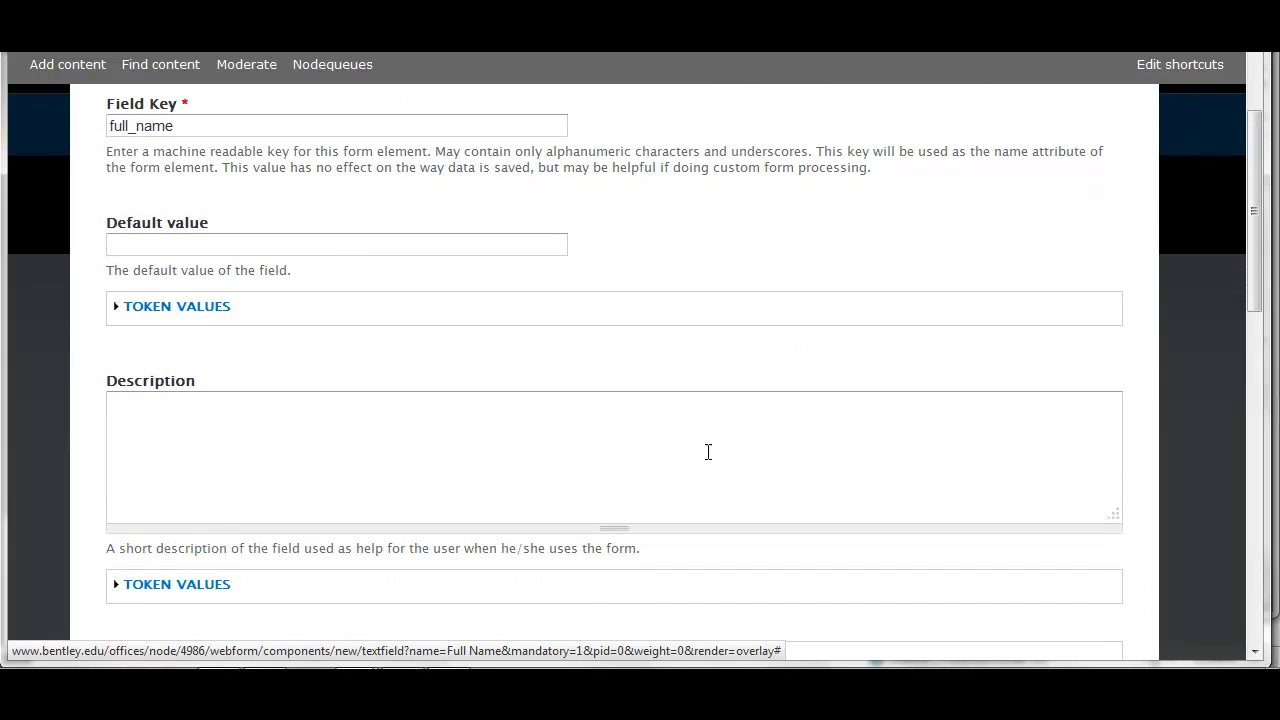
{"action": "left_click", "coordinate": [703, 442]}
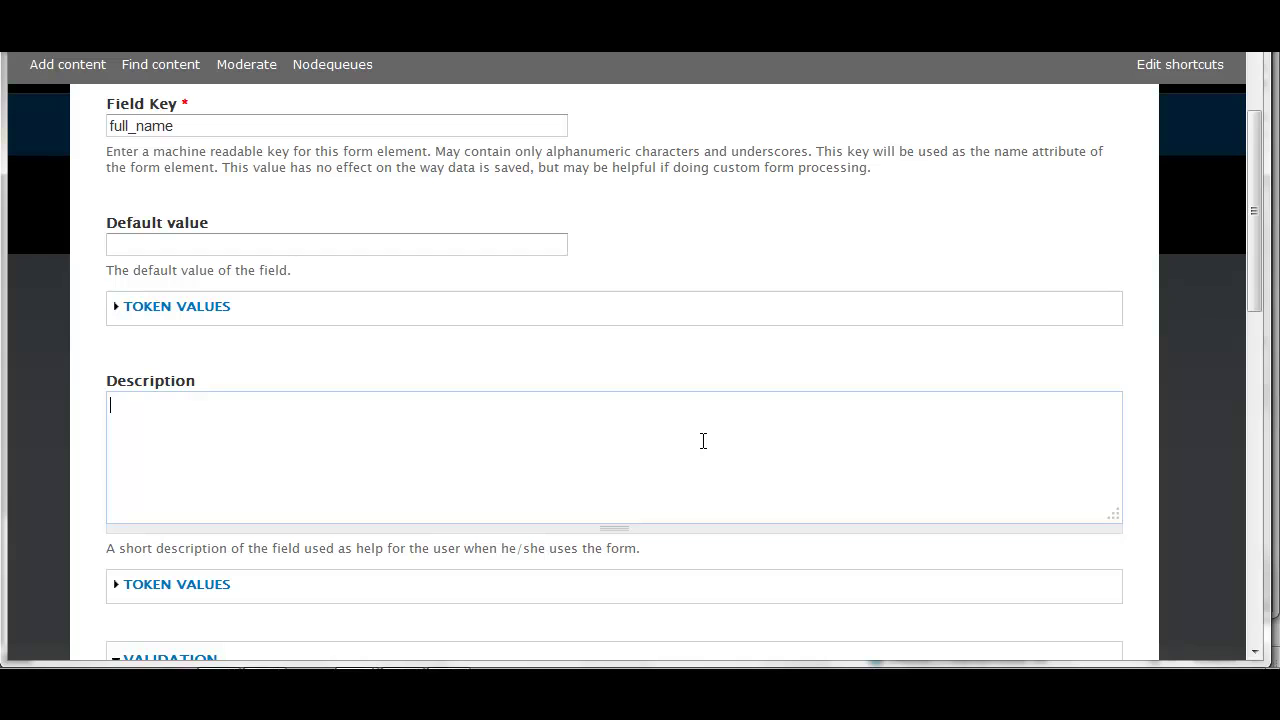
{"action": "type", "text": "Your legal full name."}
Set the Full Name label display to Inline and save the component
{"action": "scroll", "coordinate": [703, 441], "scroll_direction": "down", "scroll_amount": 2}
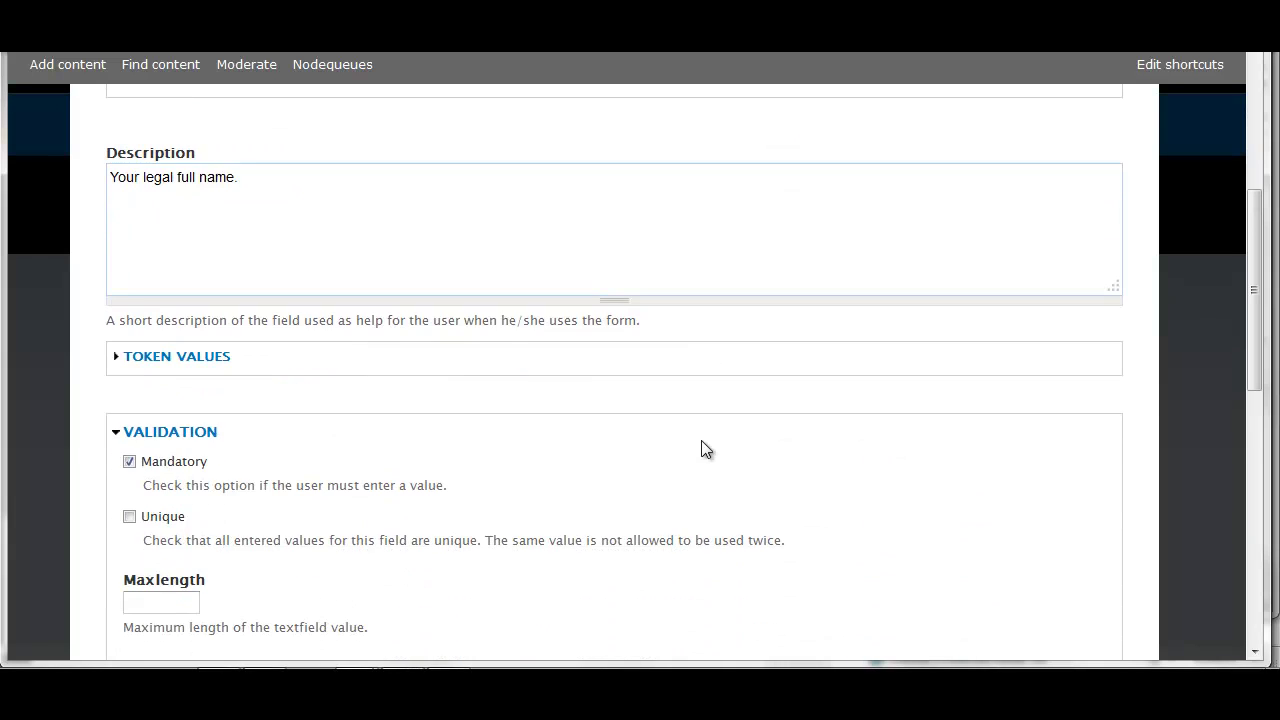
{"action": "scroll", "coordinate": [703, 448], "scroll_direction": "down", "scroll_amount": 2}
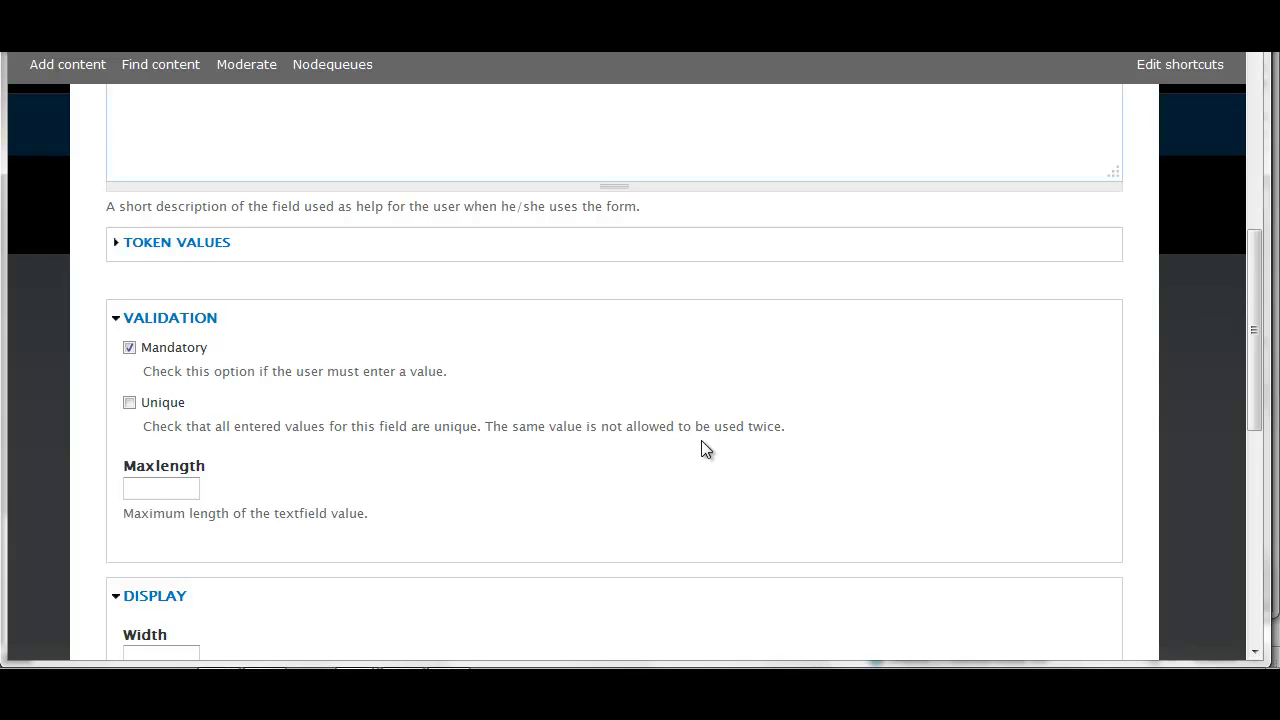
{"action": "scroll", "coordinate": [701, 441], "scroll_direction": "down", "scroll_amount": 1}
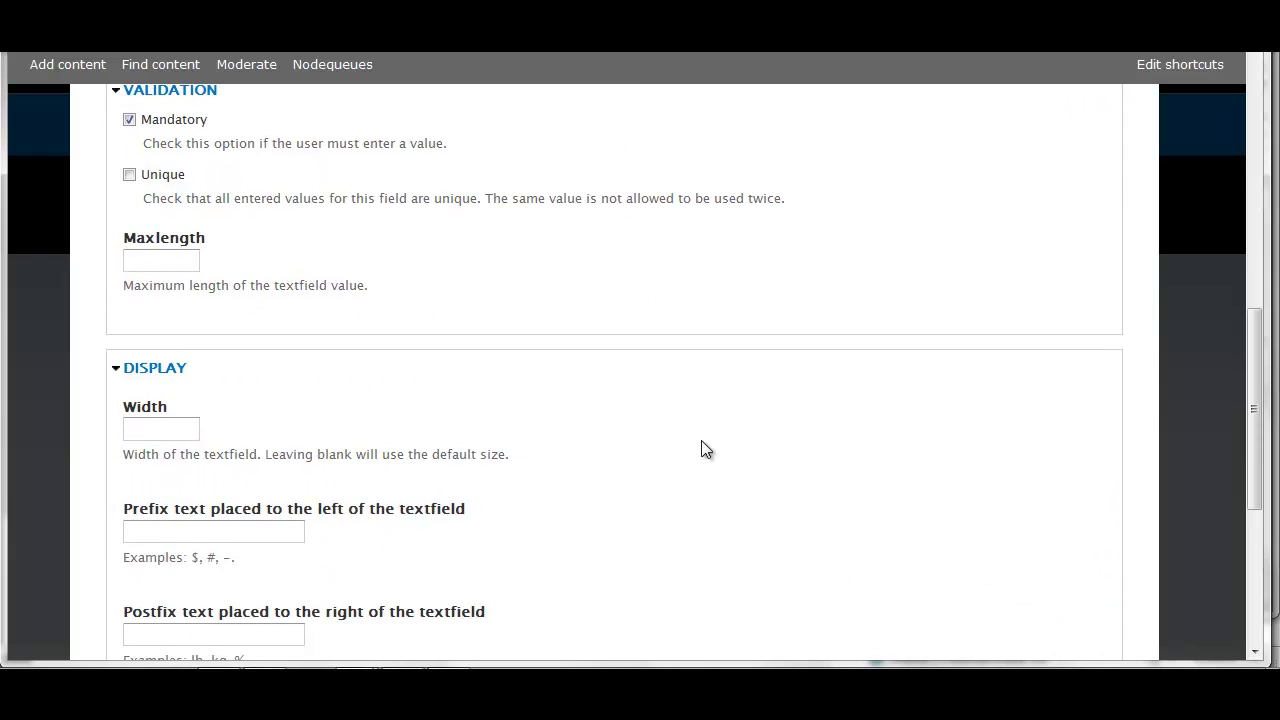
{"action": "scroll", "coordinate": [701, 441], "scroll_direction": "down", "scroll_amount": 1}
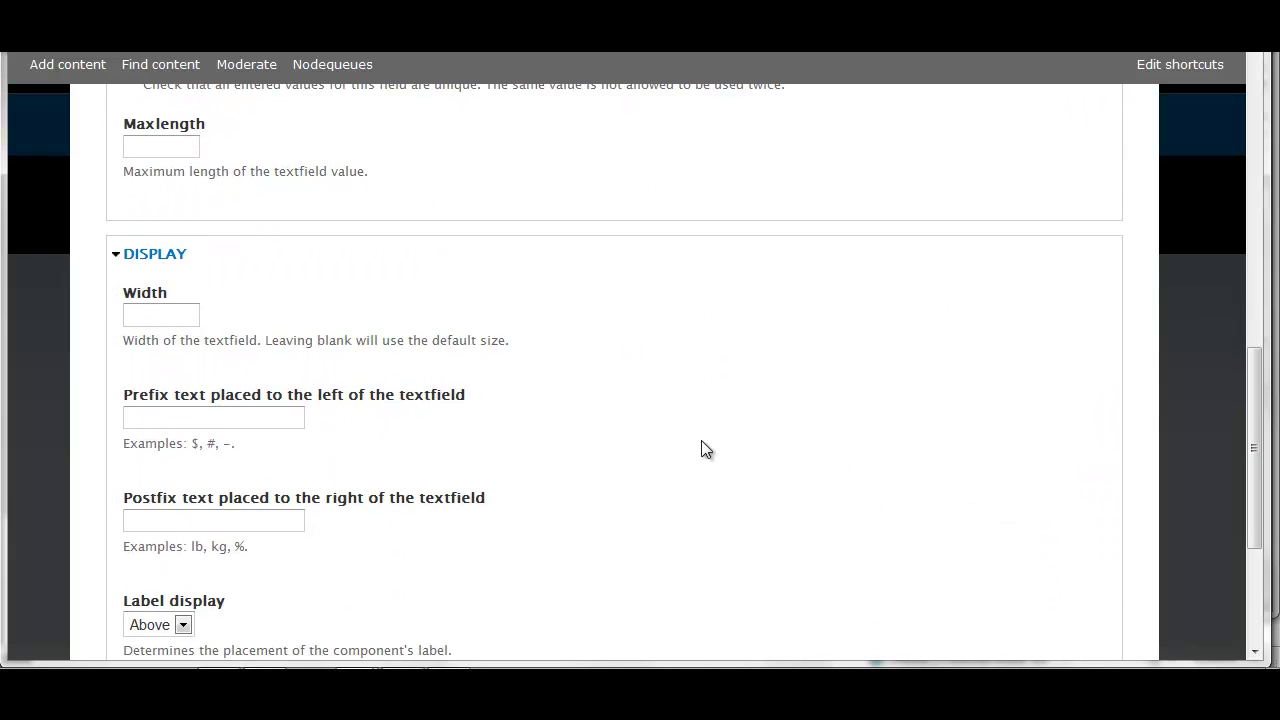
{"action": "scroll", "coordinate": [701, 441], "scroll_direction": "down", "scroll_amount": 1}
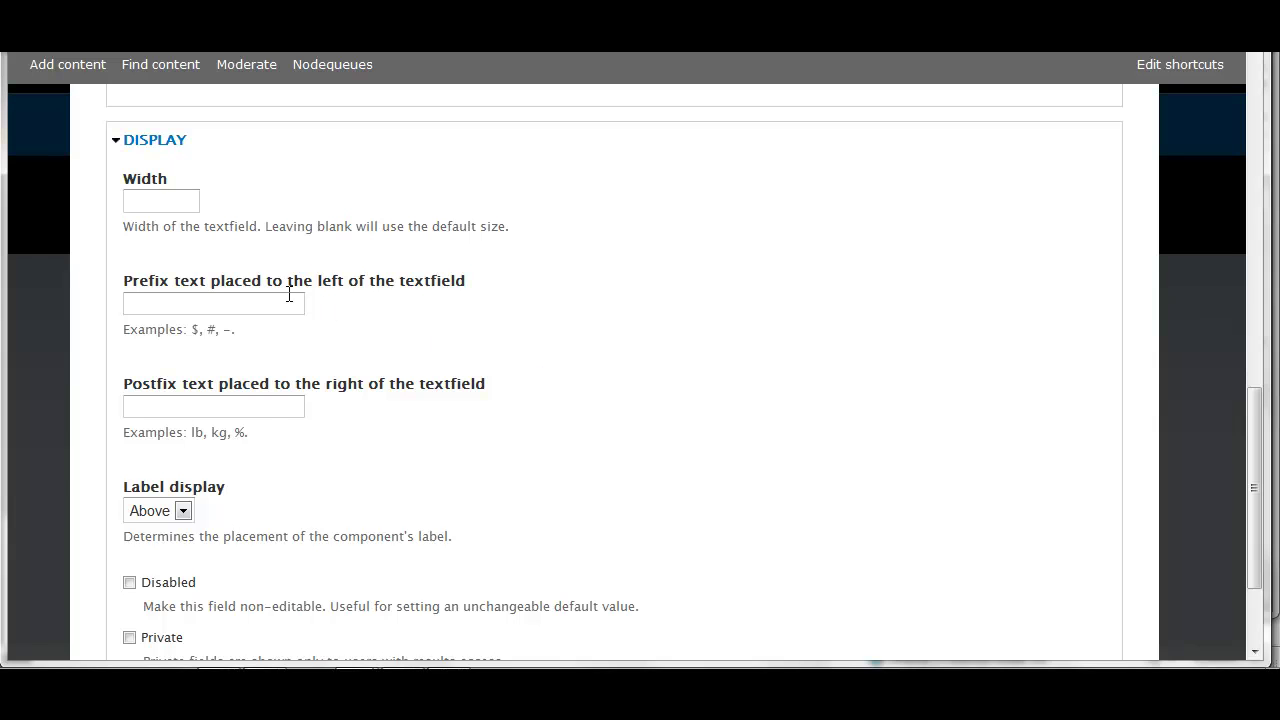
{"action": "scroll", "coordinate": [717, 444], "scroll_direction": "down", "scroll_amount": 1}
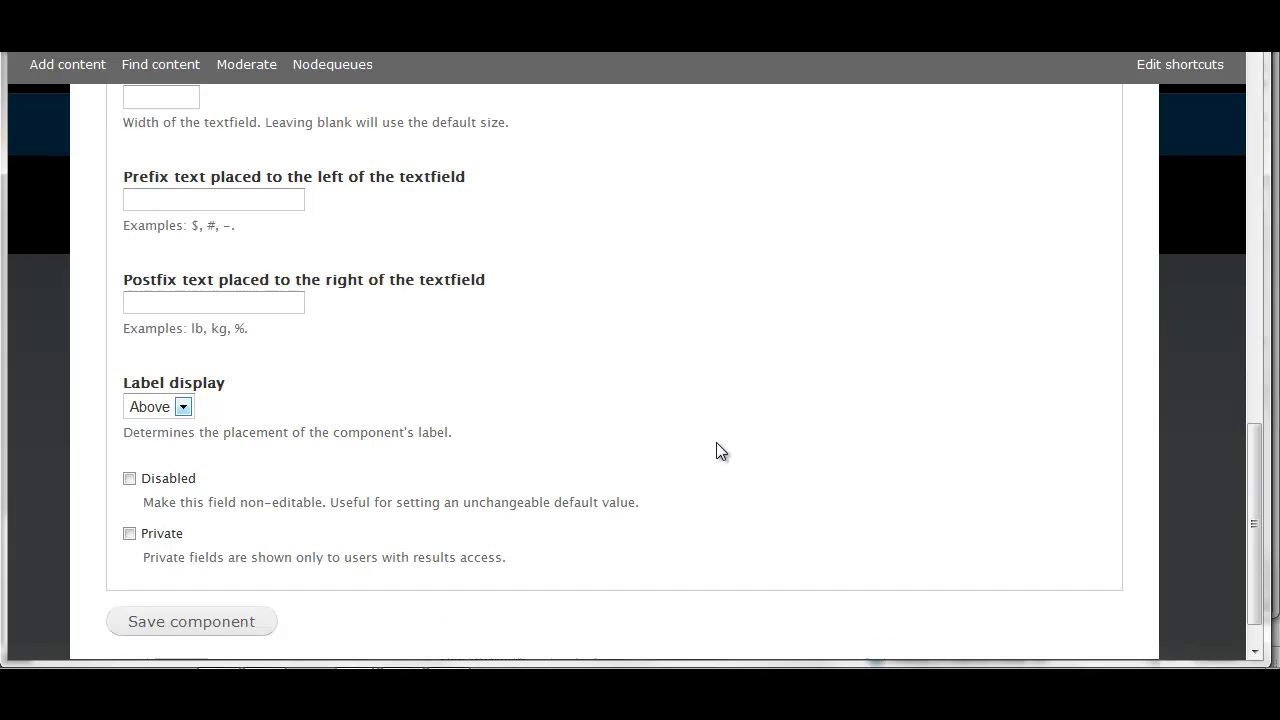
{"action": "left_click", "coordinate": [187, 397]}
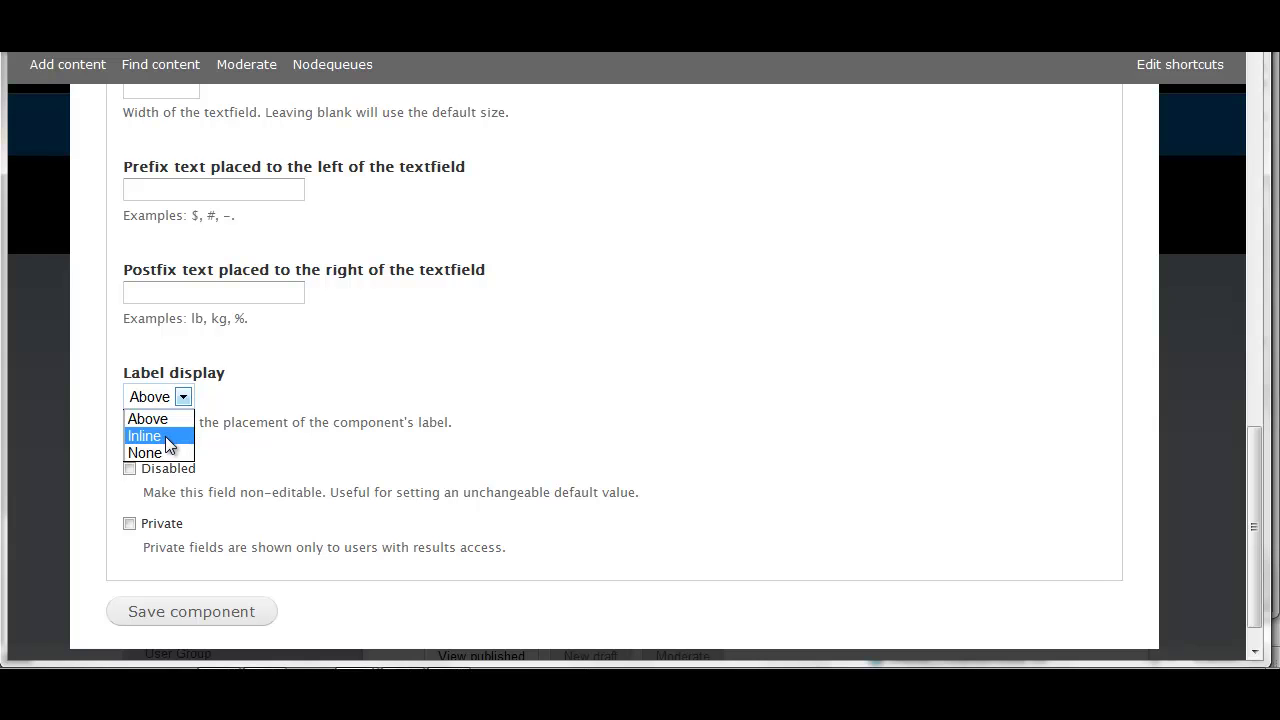
{"action": "left_click", "coordinate": [167, 437]}
{"action": "scroll", "coordinate": [701, 477], "scroll_direction": "down", "scroll_amount": 1}
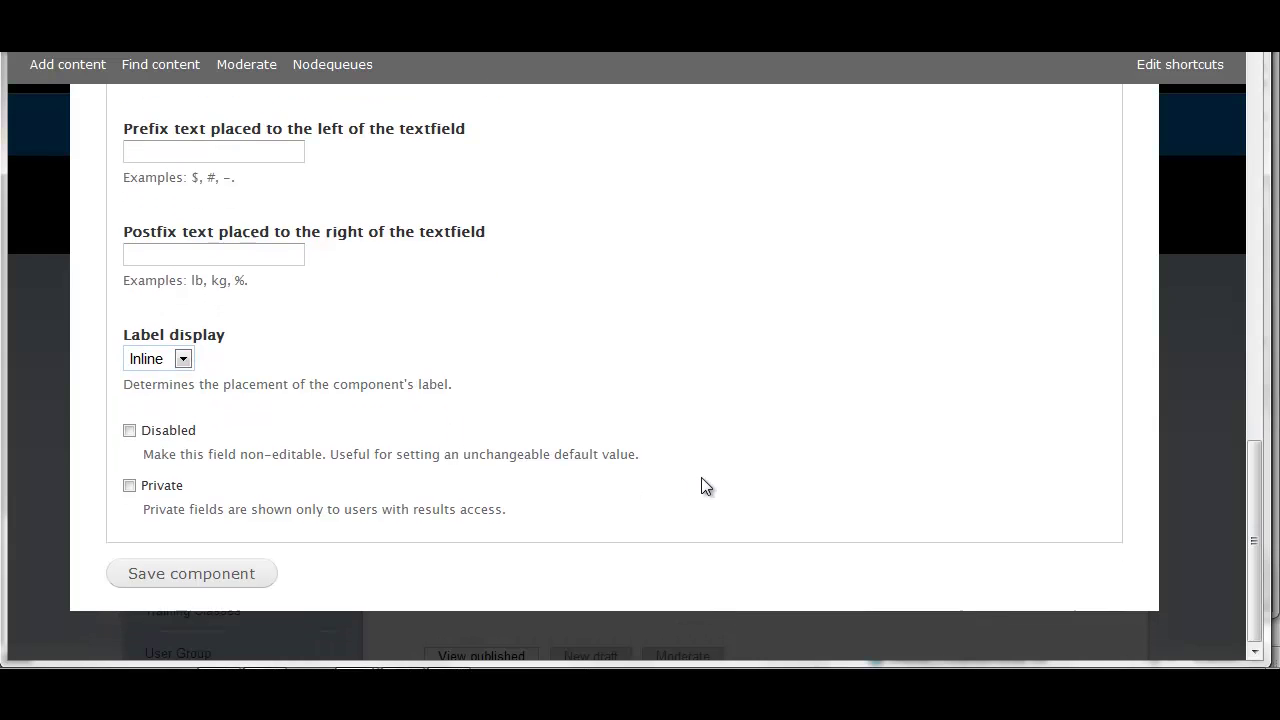
{"action": "left_click", "coordinate": [217, 574]}
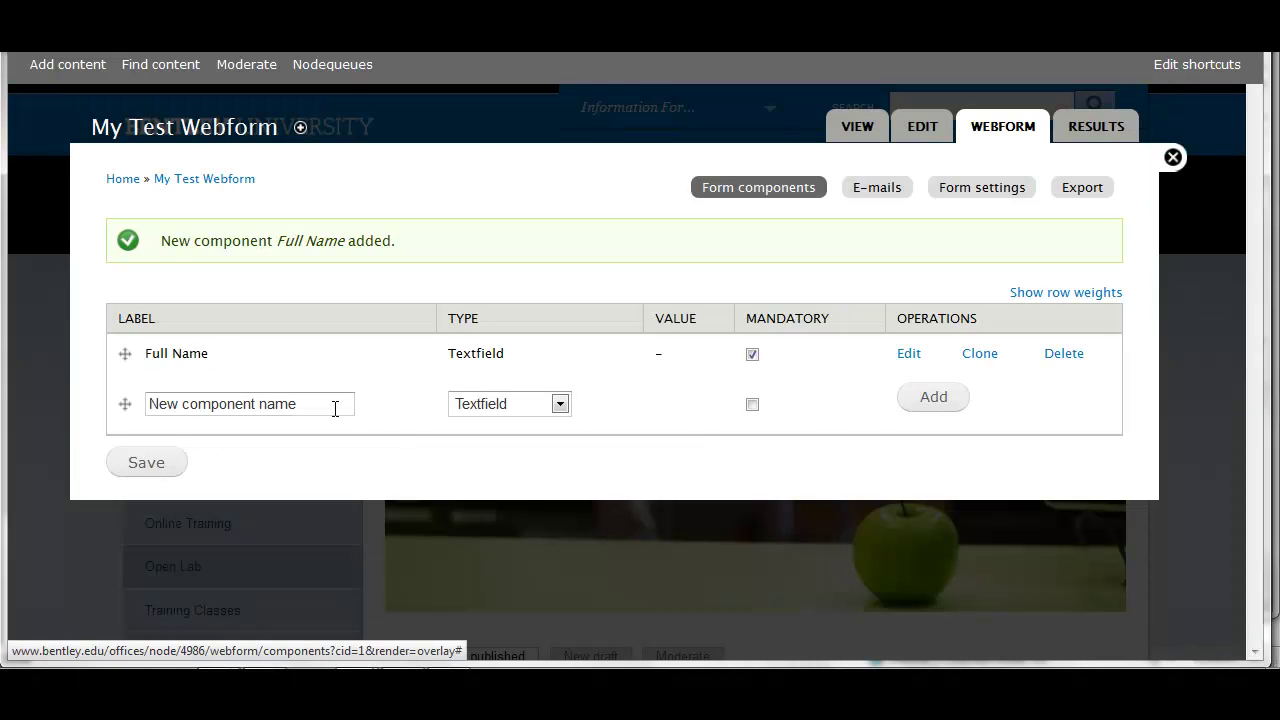
Add a mandatory 'Email Address' component of type E-mail
{"action": "left_click", "coordinate": [334, 406]}
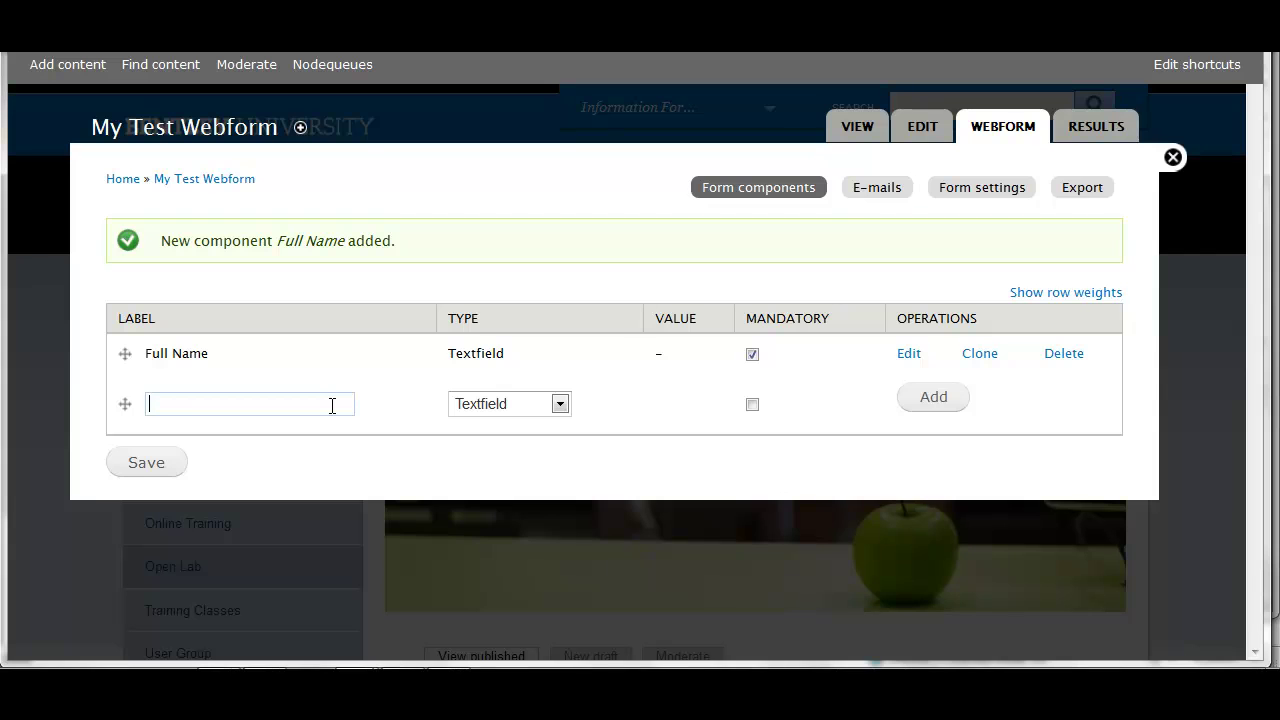
{"action": "type", "text": "Email A"}
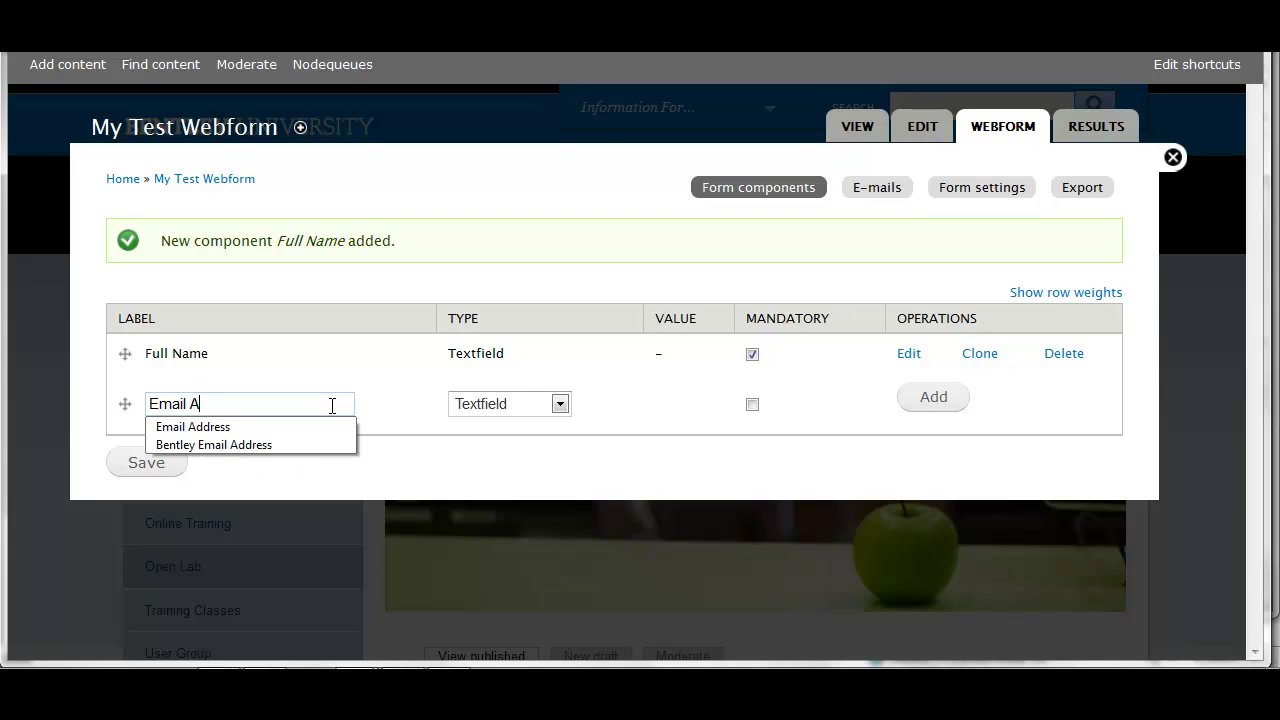
{"action": "type", "text": "ddress"}
{"action": "left_click", "coordinate": [560, 404]}
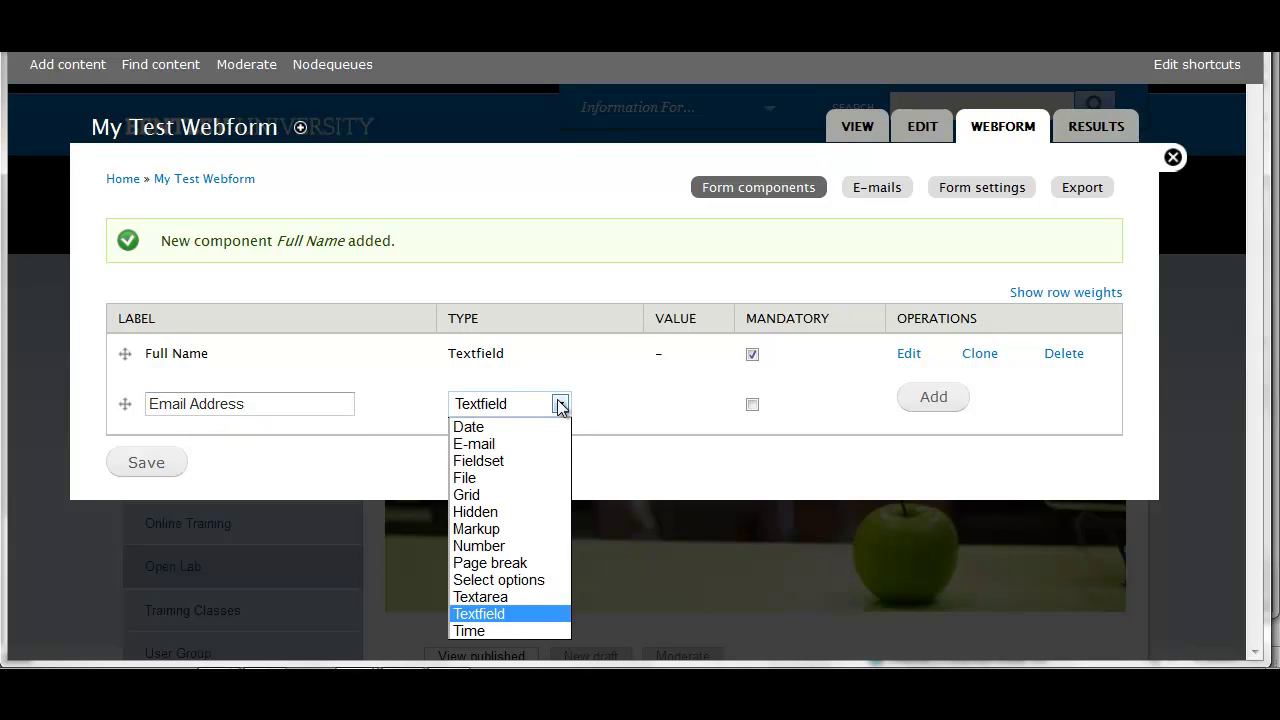
{"action": "left_click", "coordinate": [507, 444]}
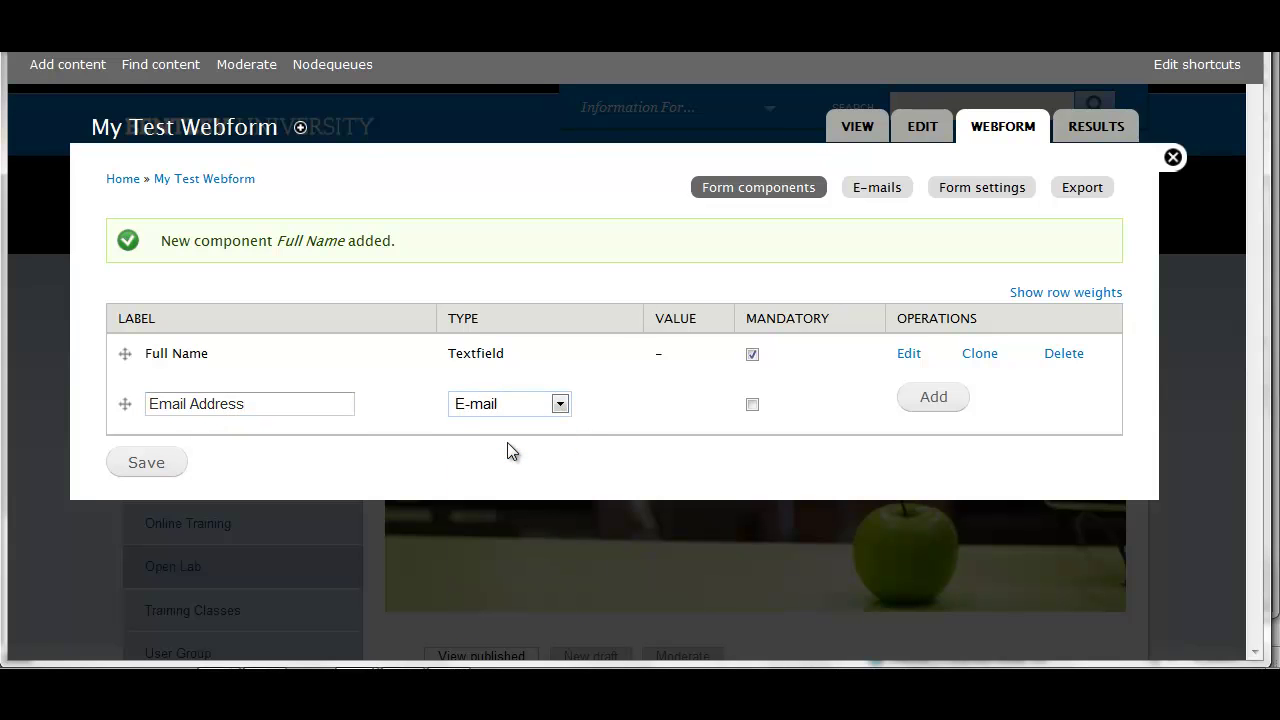
{"action": "left_click", "coordinate": [752, 405]}
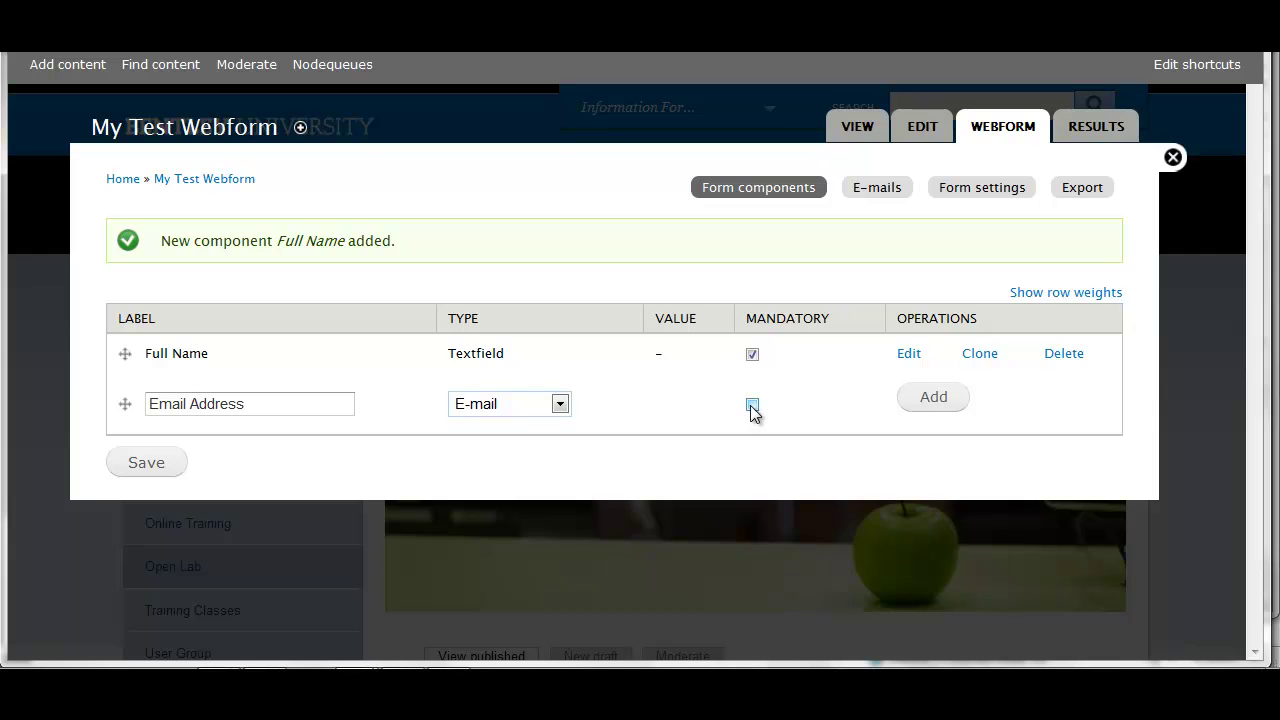
{"action": "left_click", "coordinate": [947, 400]}
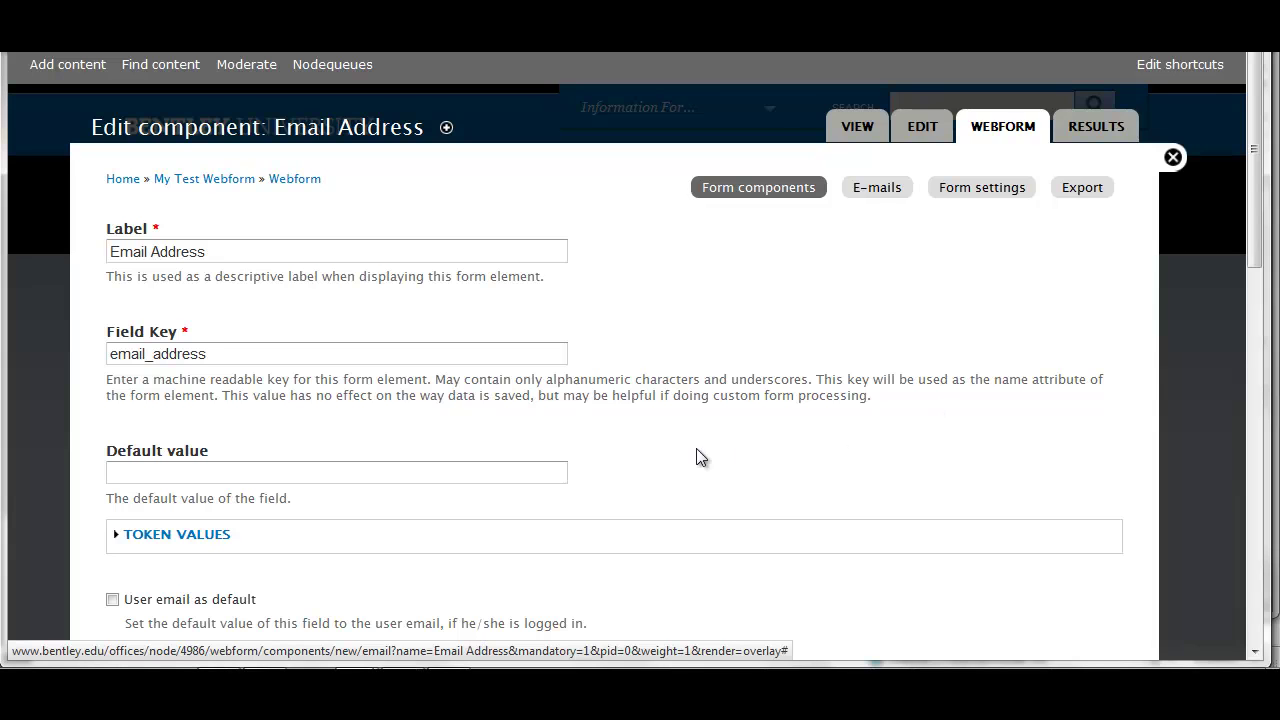
Describe it as 'Please enter your Bentley email address', set an inline label, and save
{"action": "scroll", "coordinate": [697, 451], "scroll_direction": "down", "scroll_amount": 3}
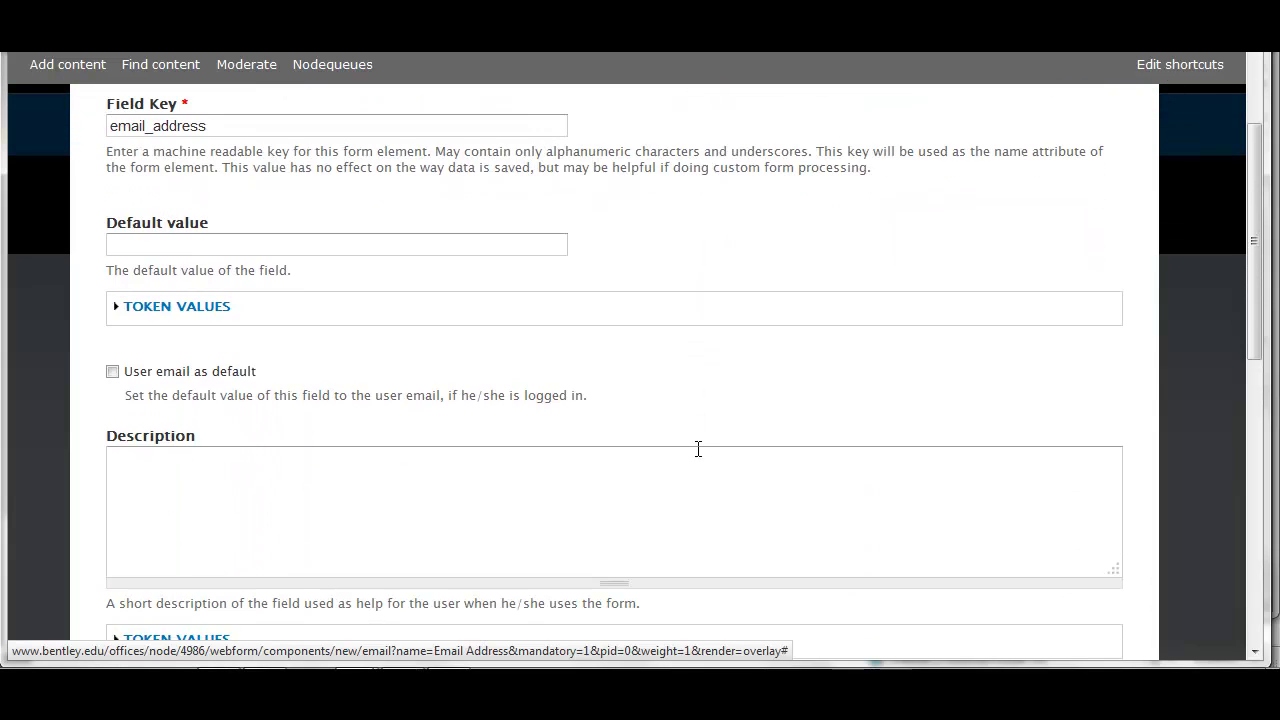
{"action": "scroll", "coordinate": [697, 451], "scroll_direction": "down", "scroll_amount": 2}
{"action": "left_click", "coordinate": [714, 389]}
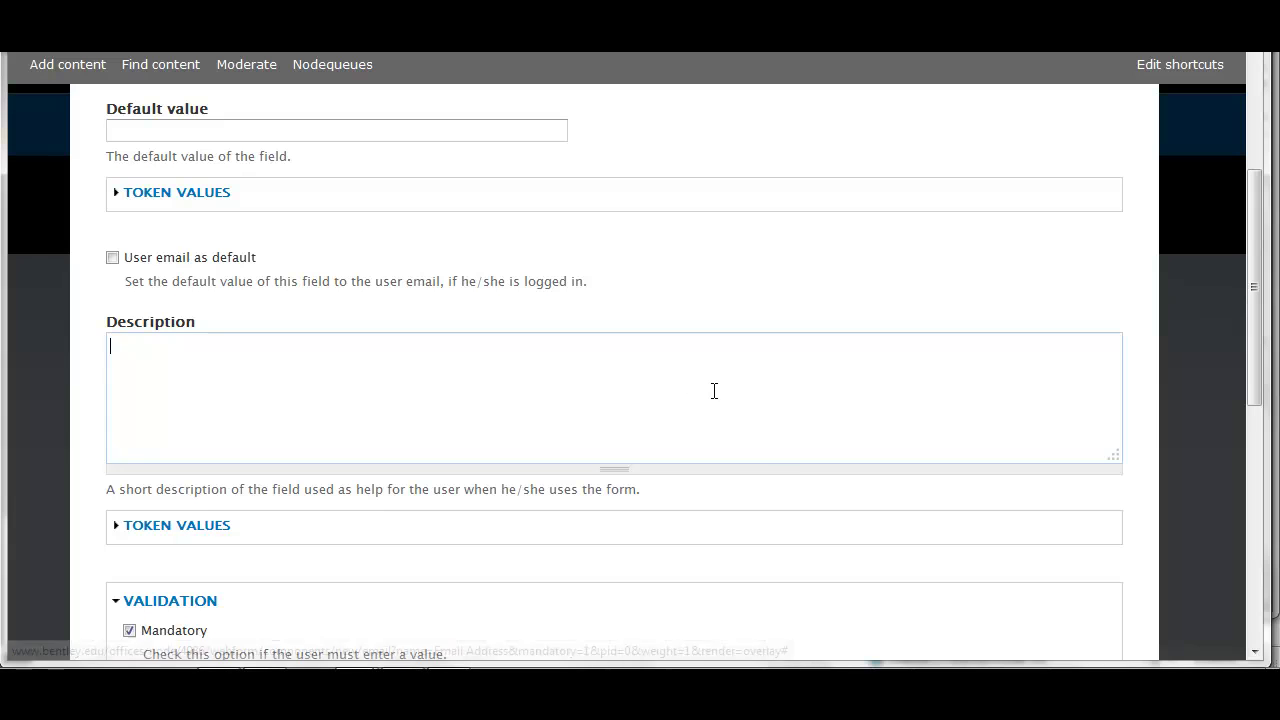
{"action": "type", "text": "Please ent"}
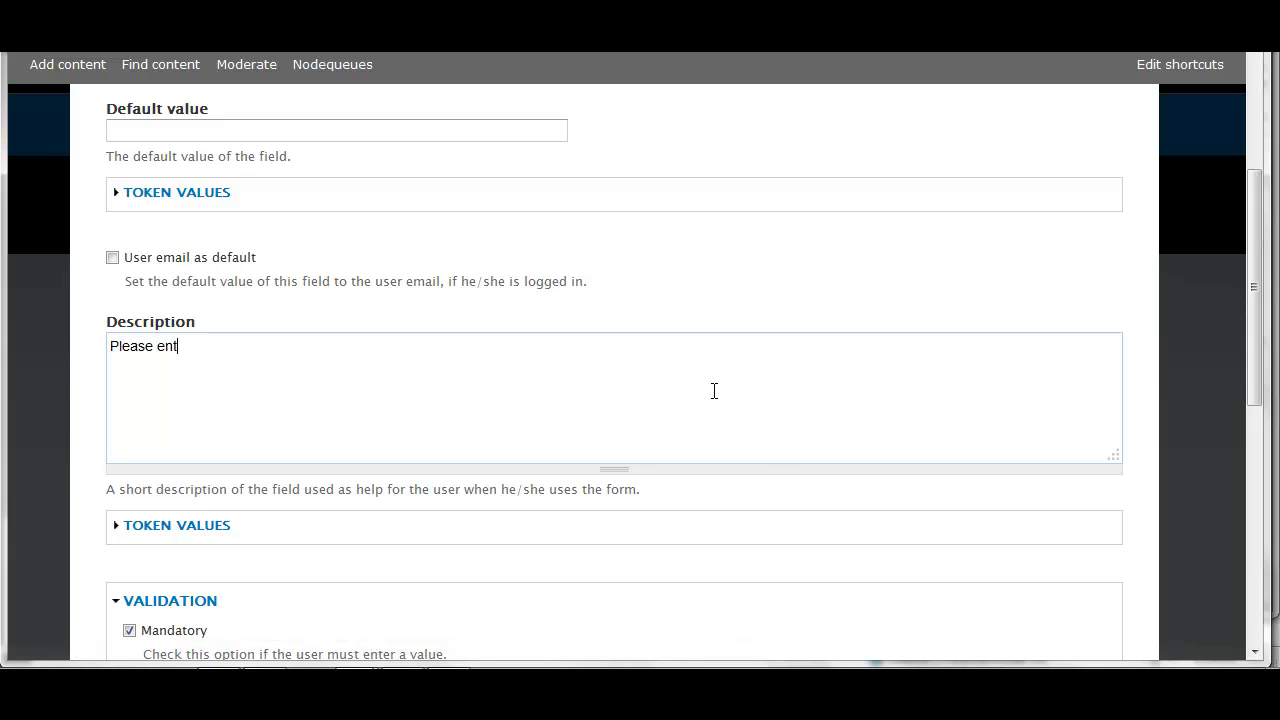
{"action": "type", "text": "er your Bentley email address"}
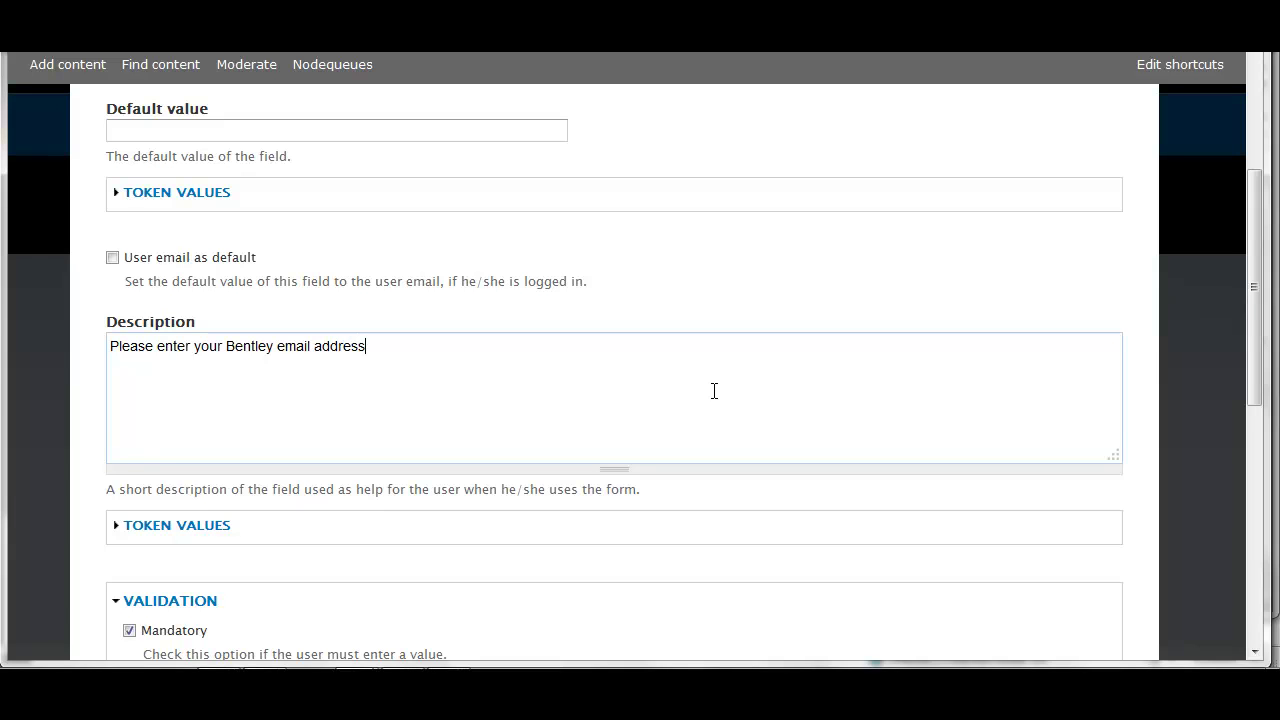
{"action": "scroll", "coordinate": [714, 390], "scroll_direction": "down", "scroll_amount": 3}
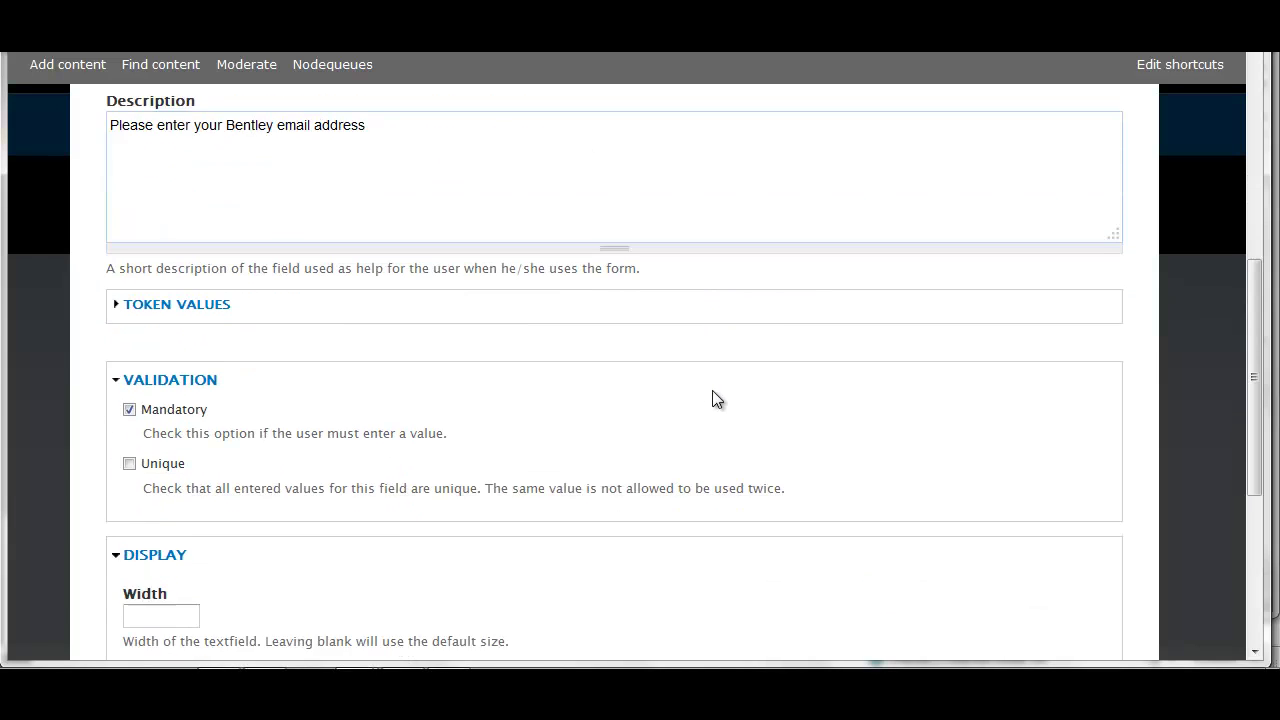
{"action": "scroll", "coordinate": [716, 398], "scroll_direction": "down", "scroll_amount": 5}
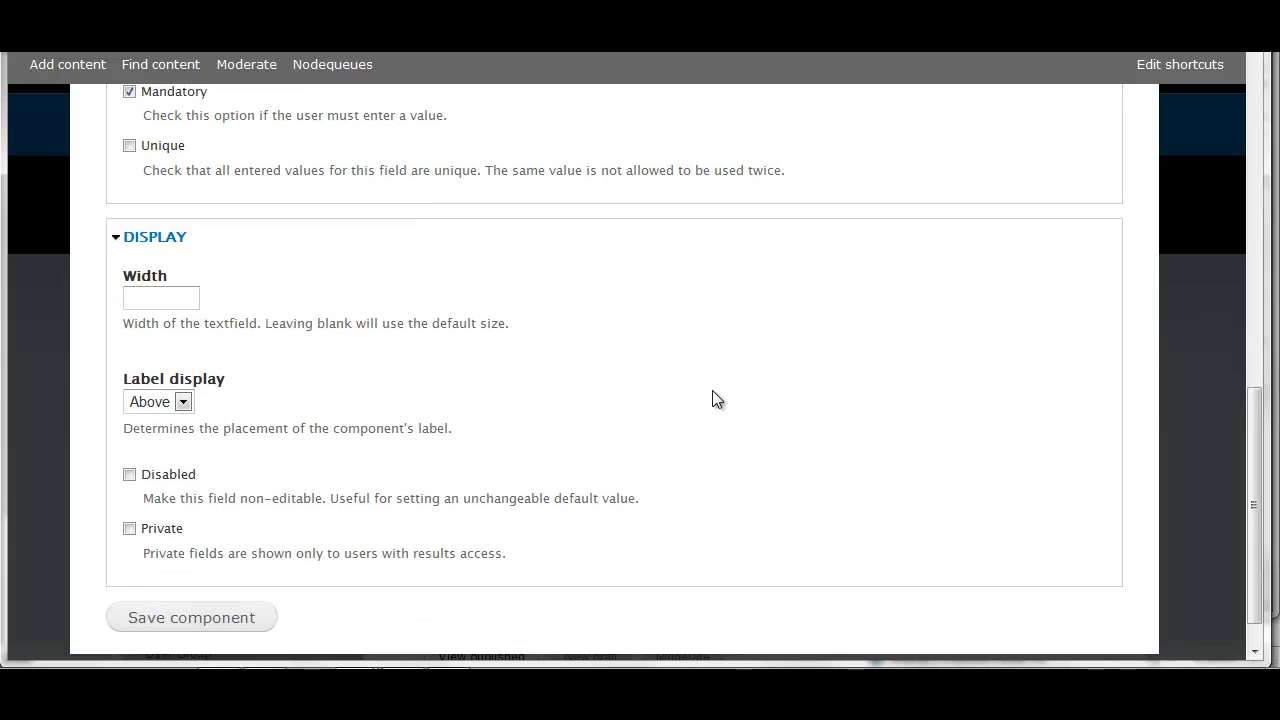
{"action": "left_click", "coordinate": [181, 371]}
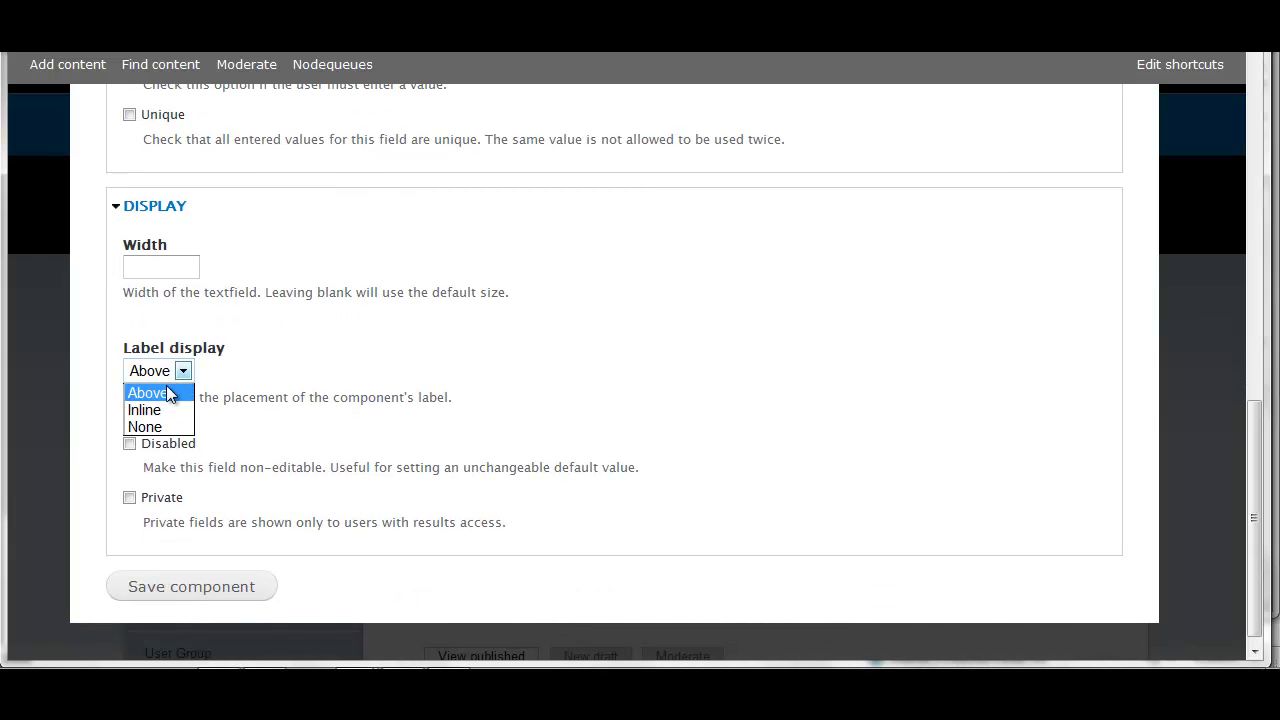
{"action": "left_click", "coordinate": [230, 596]}
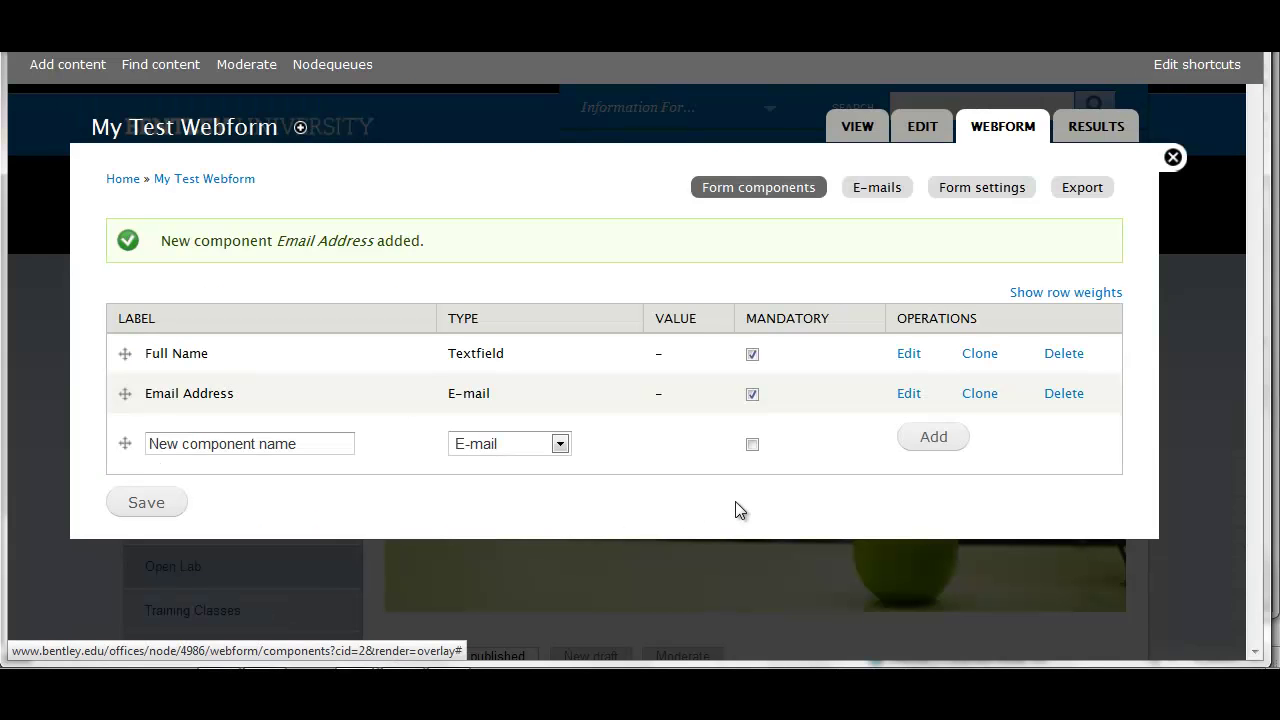
Add an optional 'Your Comments' component of type Textarea
{"action": "left_click", "coordinate": [311, 443]}
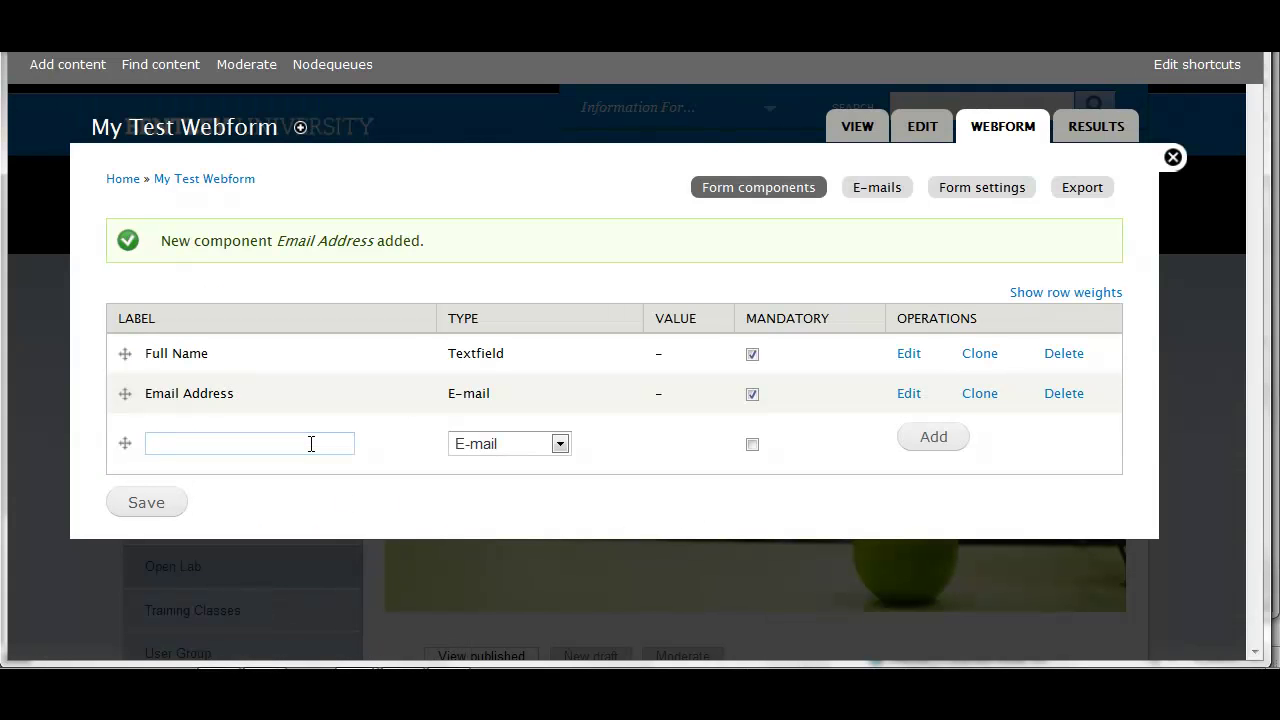
{"action": "type", "text": "Your Comments"}
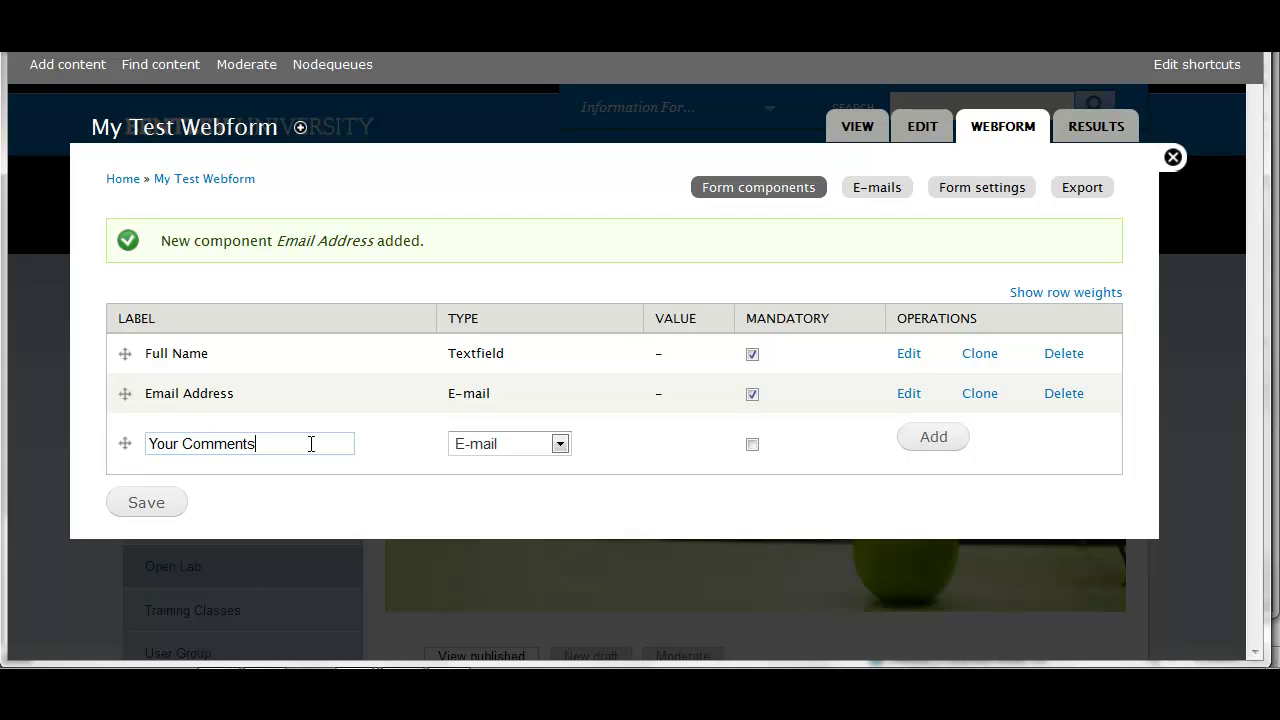
{"action": "left_click", "coordinate": [561, 446]}
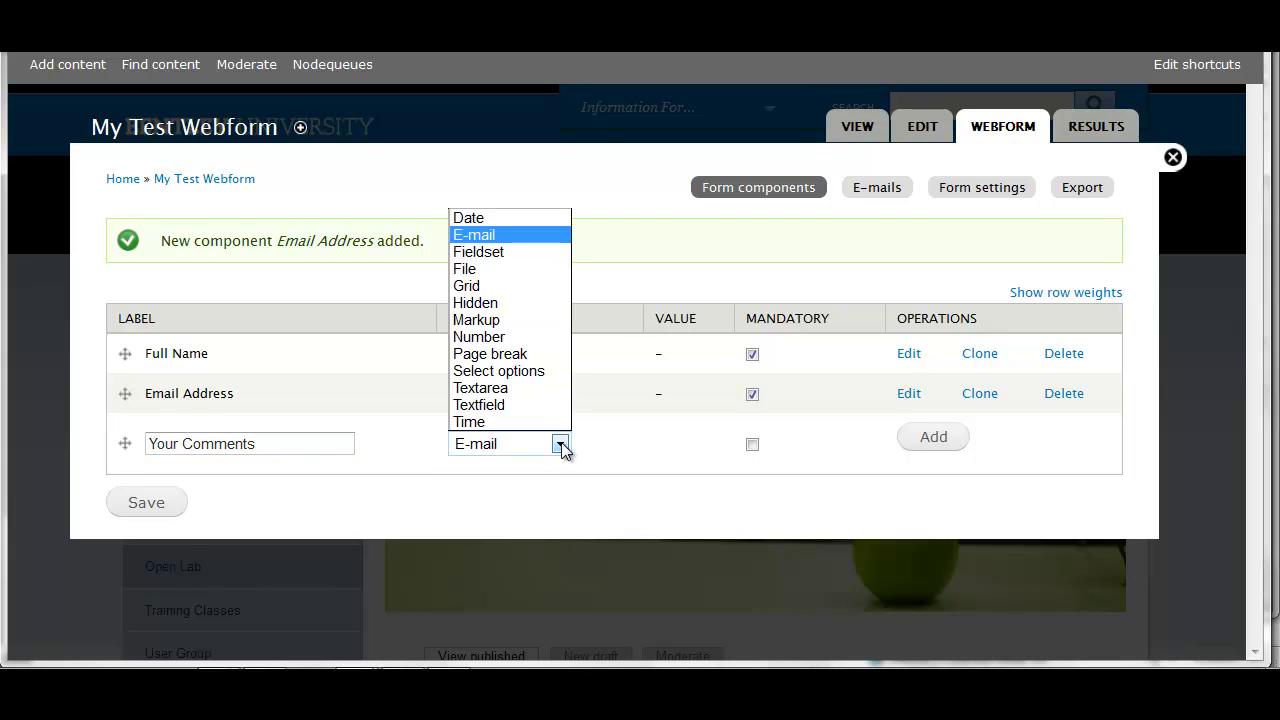
{"action": "left_click", "coordinate": [545, 390]}
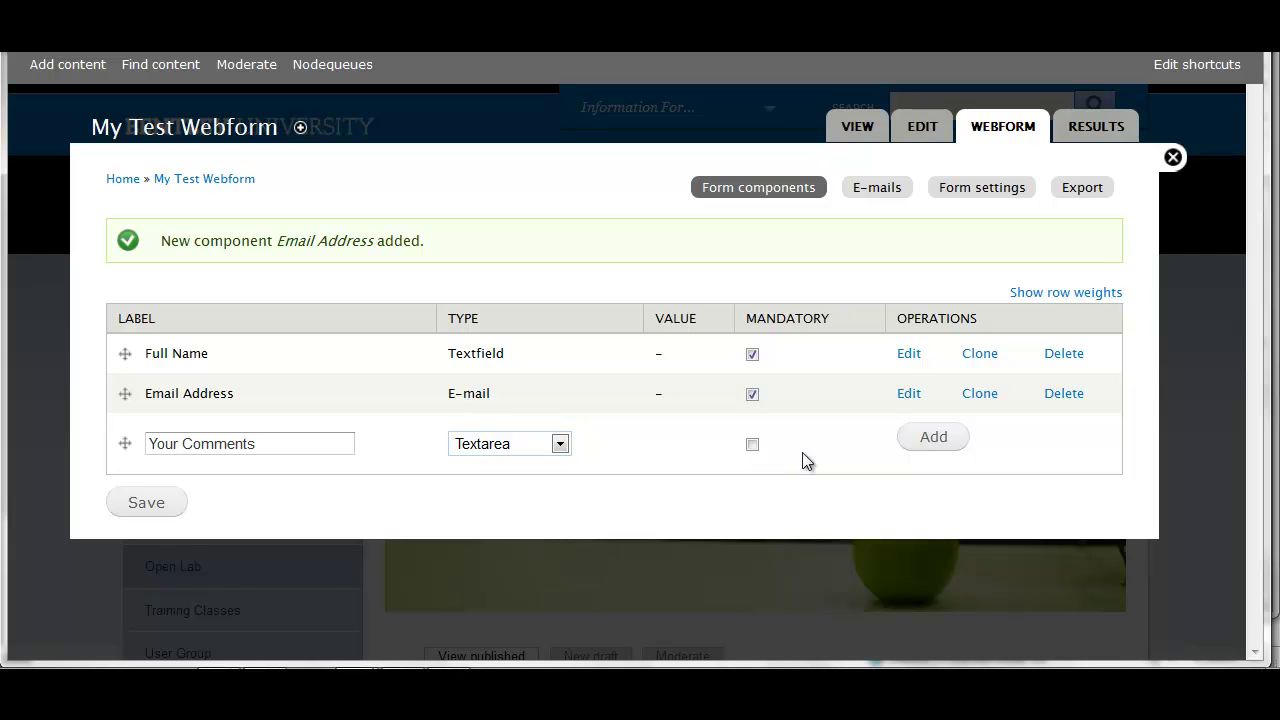
{"action": "left_click", "coordinate": [933, 438]}
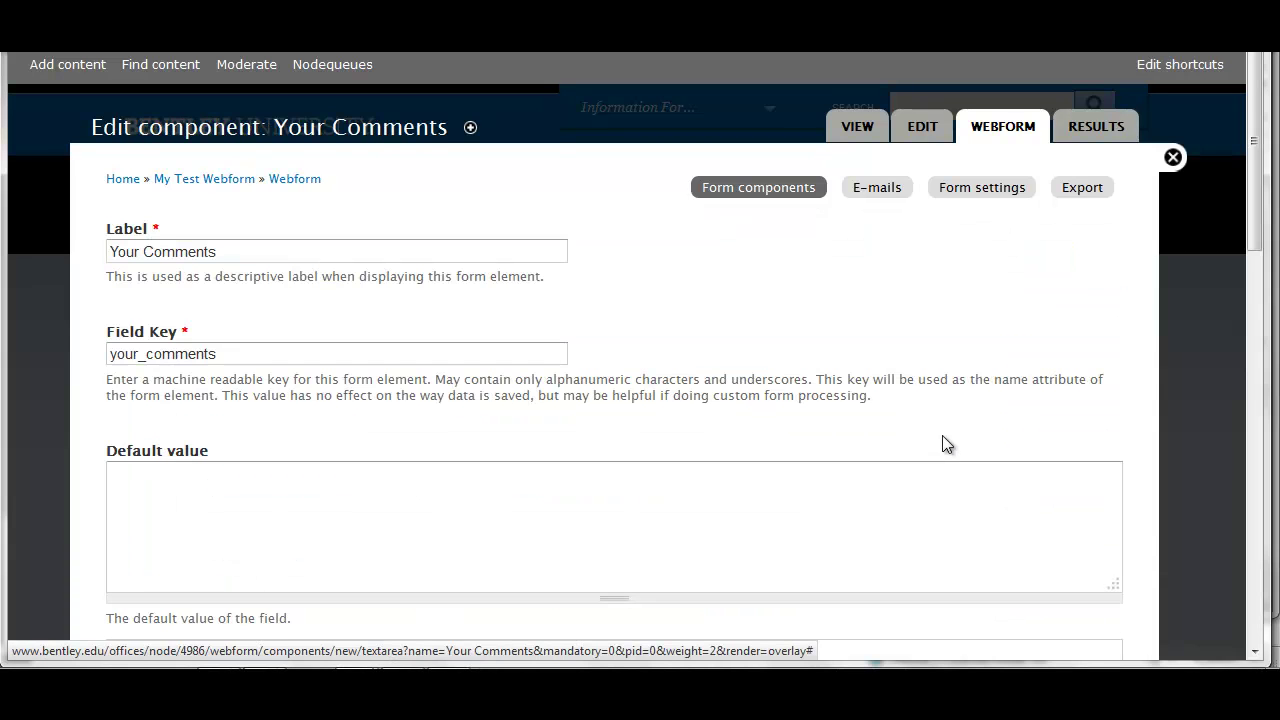
Describe it as asking for the skills you hope to attain, and save the component
{"action": "scroll", "coordinate": [938, 424], "scroll_direction": "down", "scroll_amount": 2}
{"action": "scroll", "coordinate": [939, 424], "scroll_direction": "down", "scroll_amount": 1}
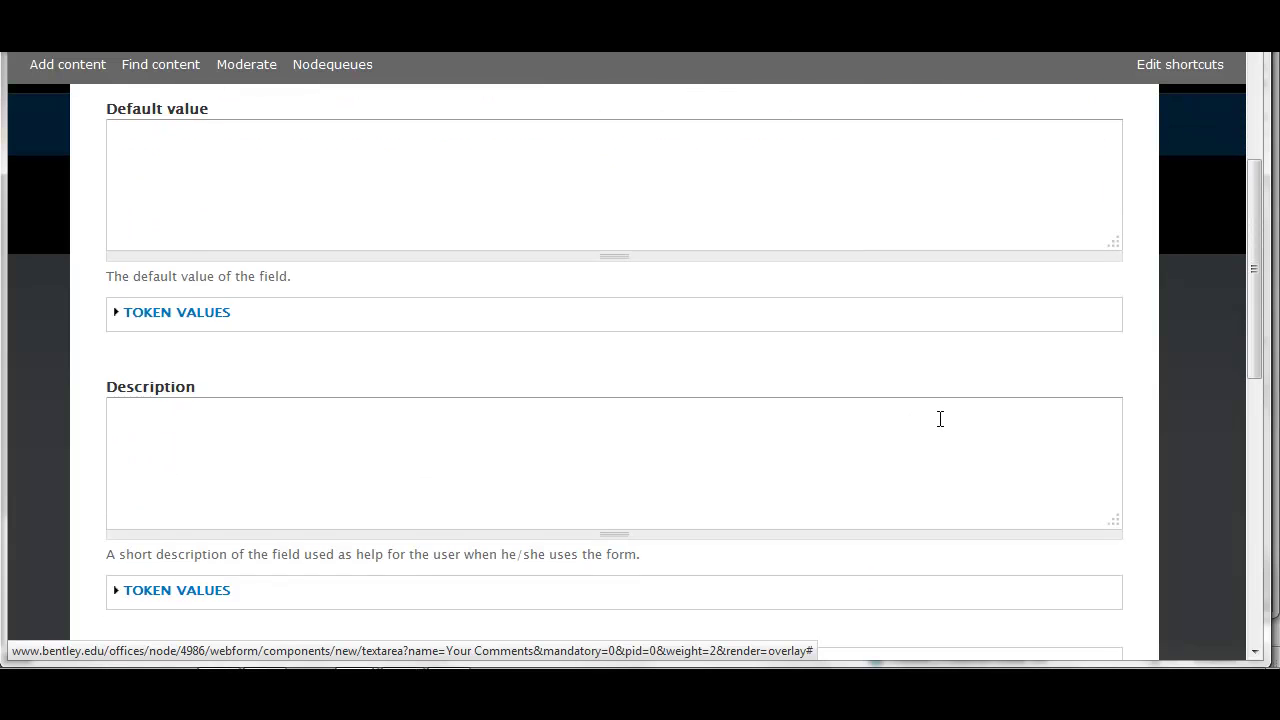
{"action": "scroll", "coordinate": [940, 419], "scroll_direction": "down", "scroll_amount": 1}
{"action": "left_click", "coordinate": [594, 354]}
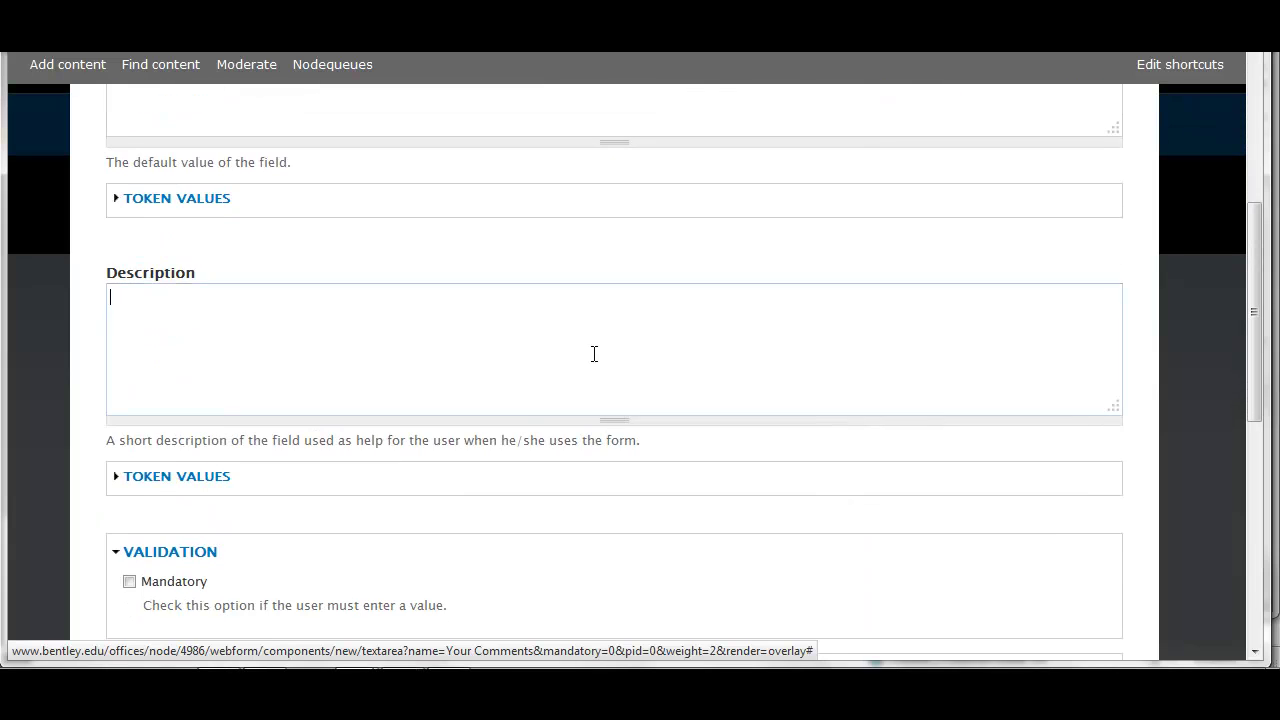
{"action": "type", "text": "Please"}
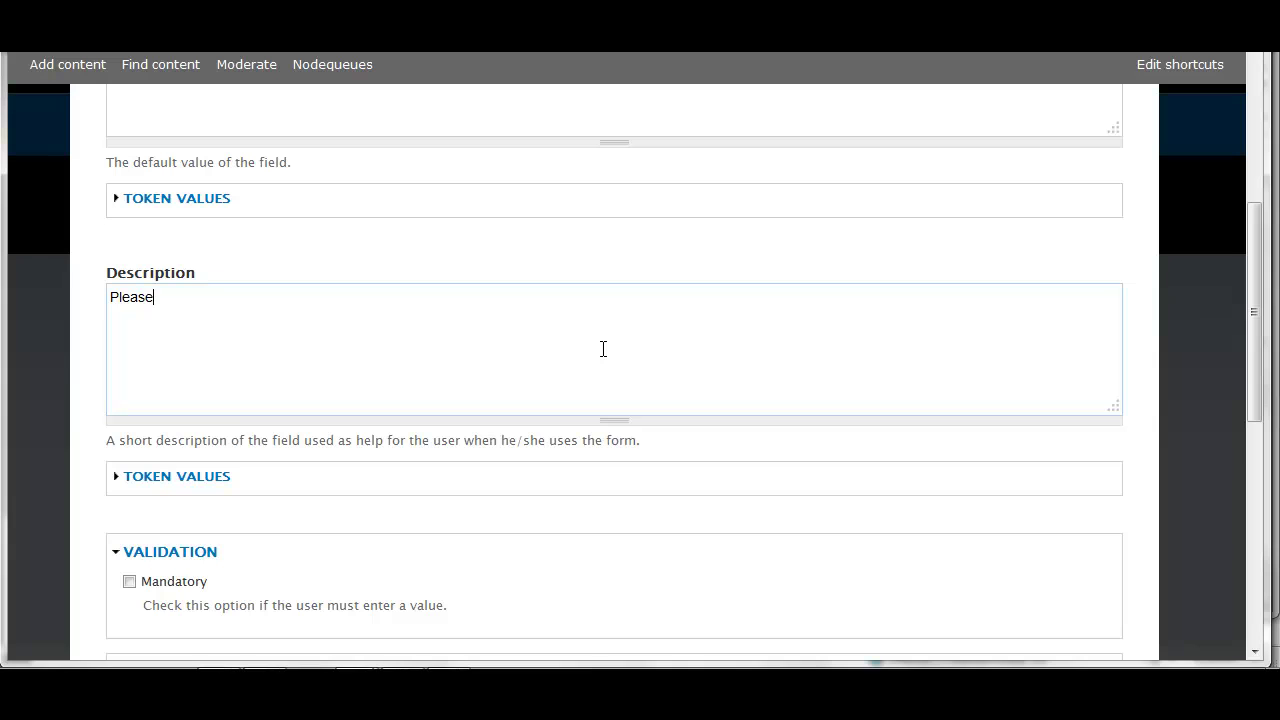
{"action": "type", "text": " describe the skills you hop t"}
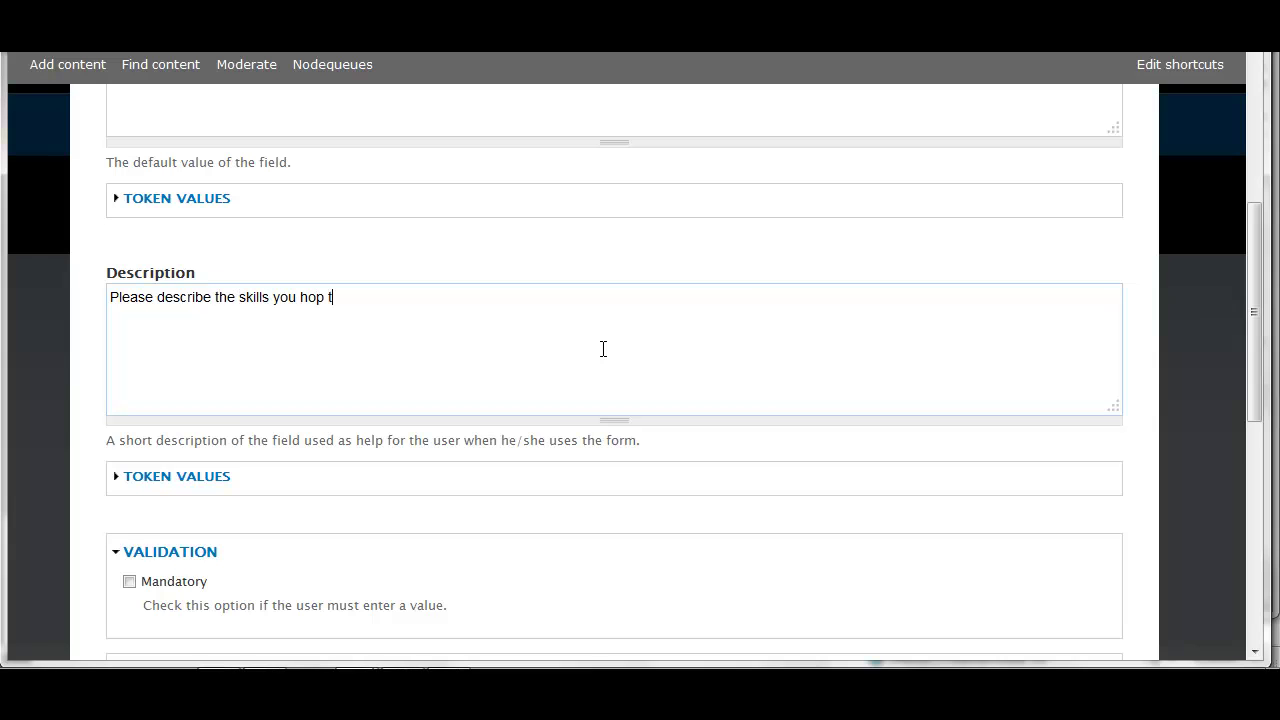
{"action": "key", "text": "BackSpace"}
{"action": "key", "text": "BackSpace"}
{"action": "type", "text": "e to attain."}
{"action": "scroll", "coordinate": [603, 349], "scroll_direction": "down", "scroll_amount": 3}
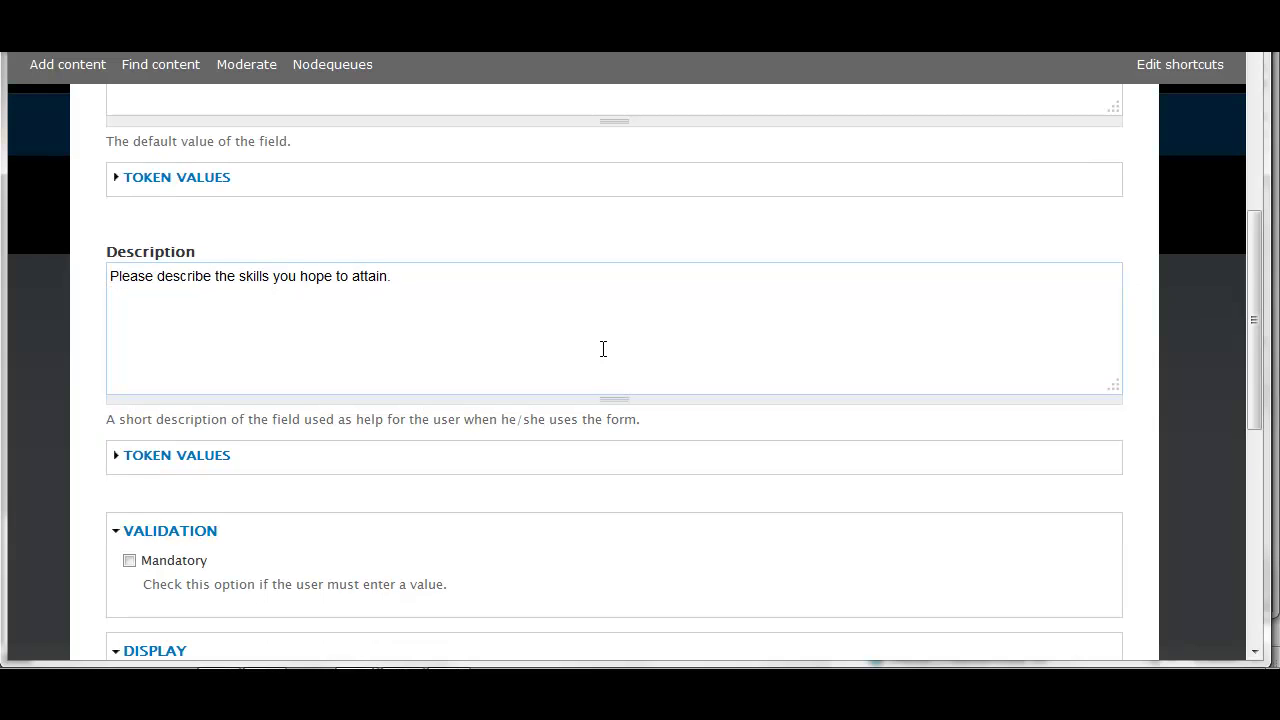
{"action": "scroll", "coordinate": [614, 372], "scroll_direction": "down", "scroll_amount": 1}
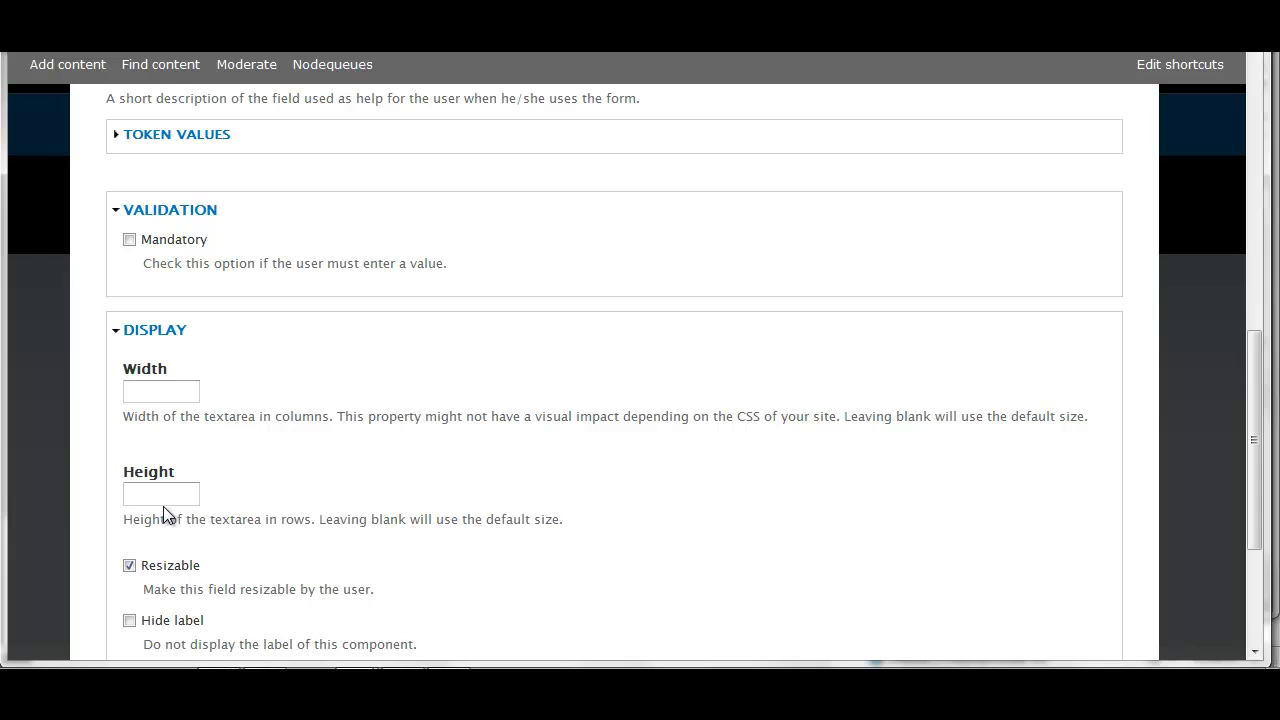
{"action": "scroll", "coordinate": [667, 507], "scroll_direction": "down", "scroll_amount": 3}
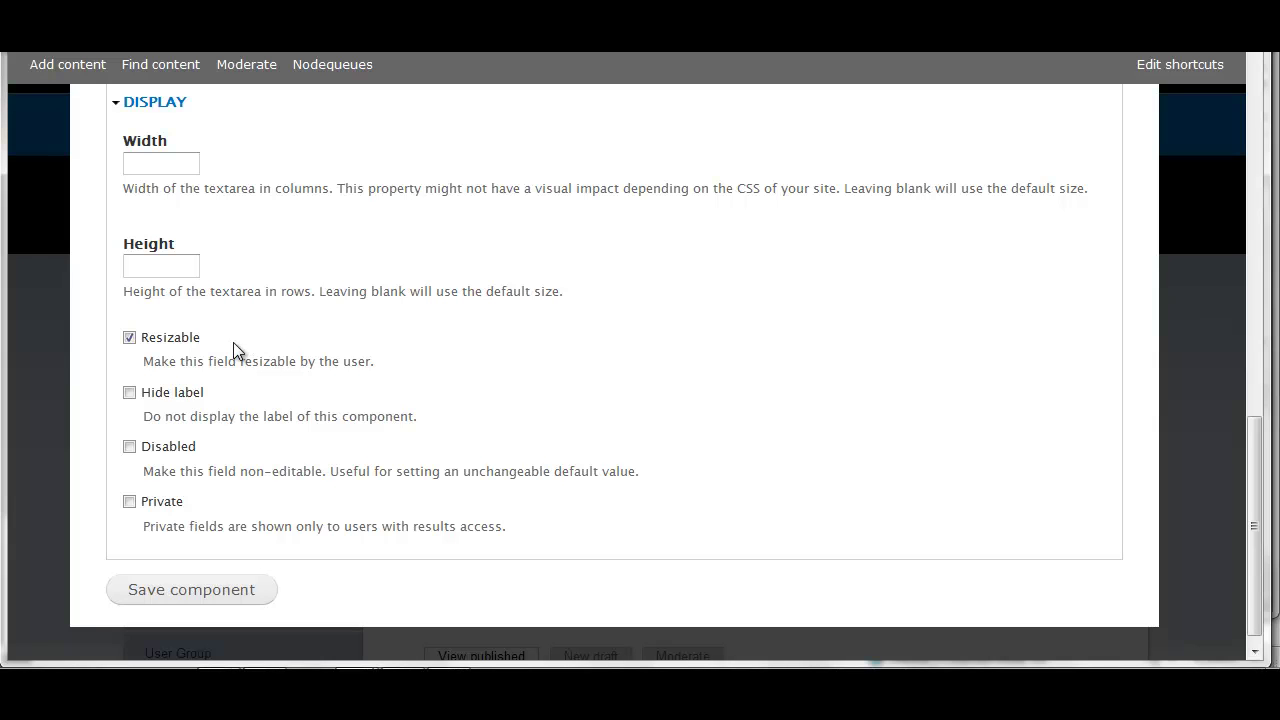
{"action": "left_click", "coordinate": [210, 590]}
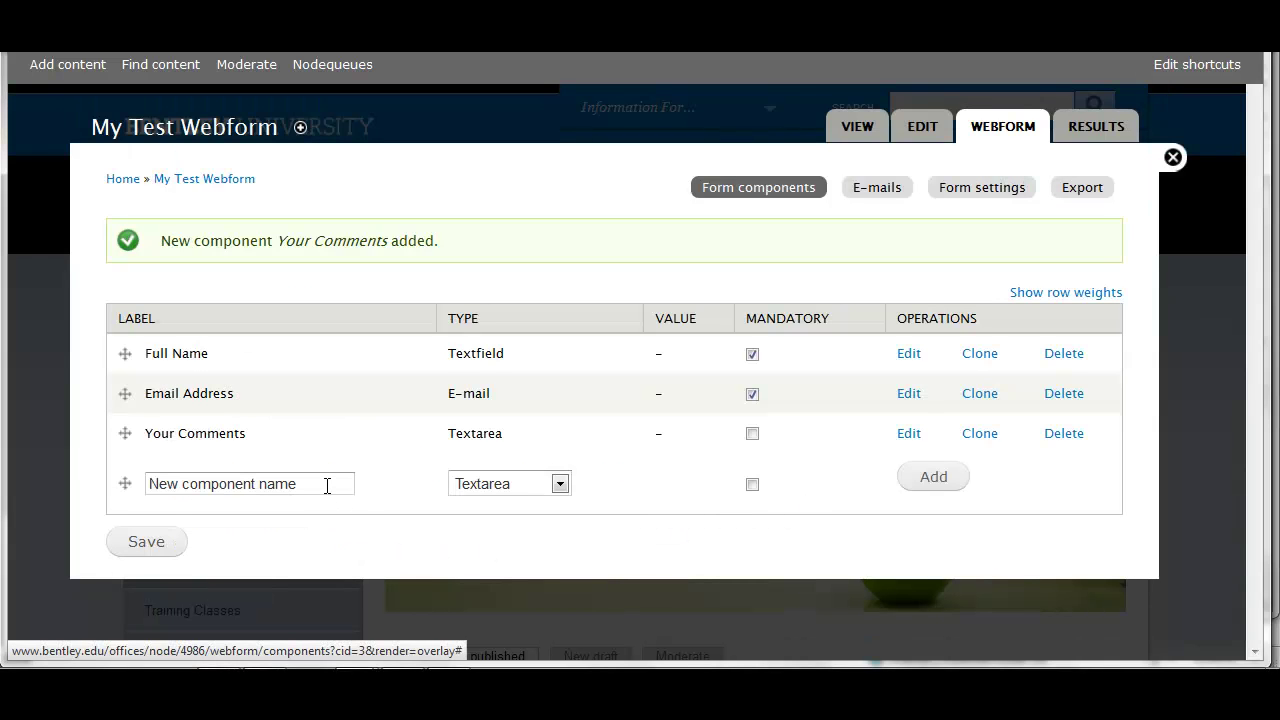
Name a new component 'Your Preferred Day', choose Select options, and mark it mandatory
{"action": "left_click", "coordinate": [327, 485]}
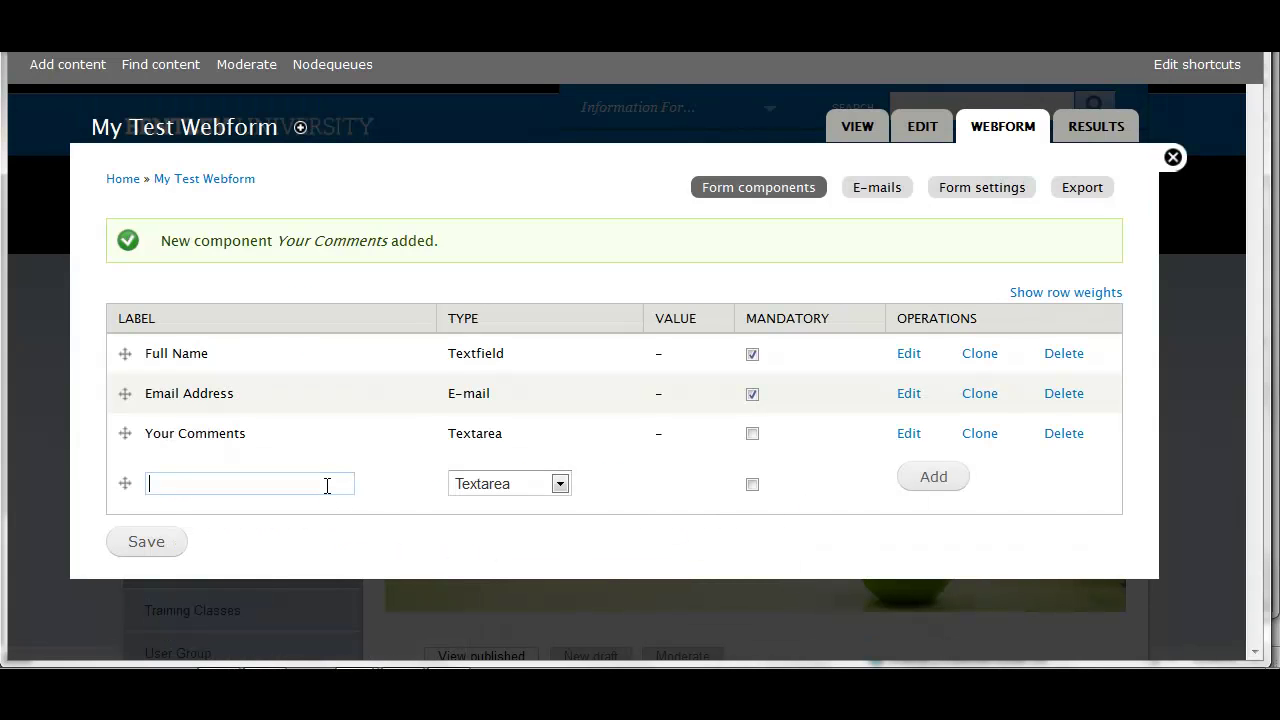
{"action": "type", "text": "Your Preferred Day"}
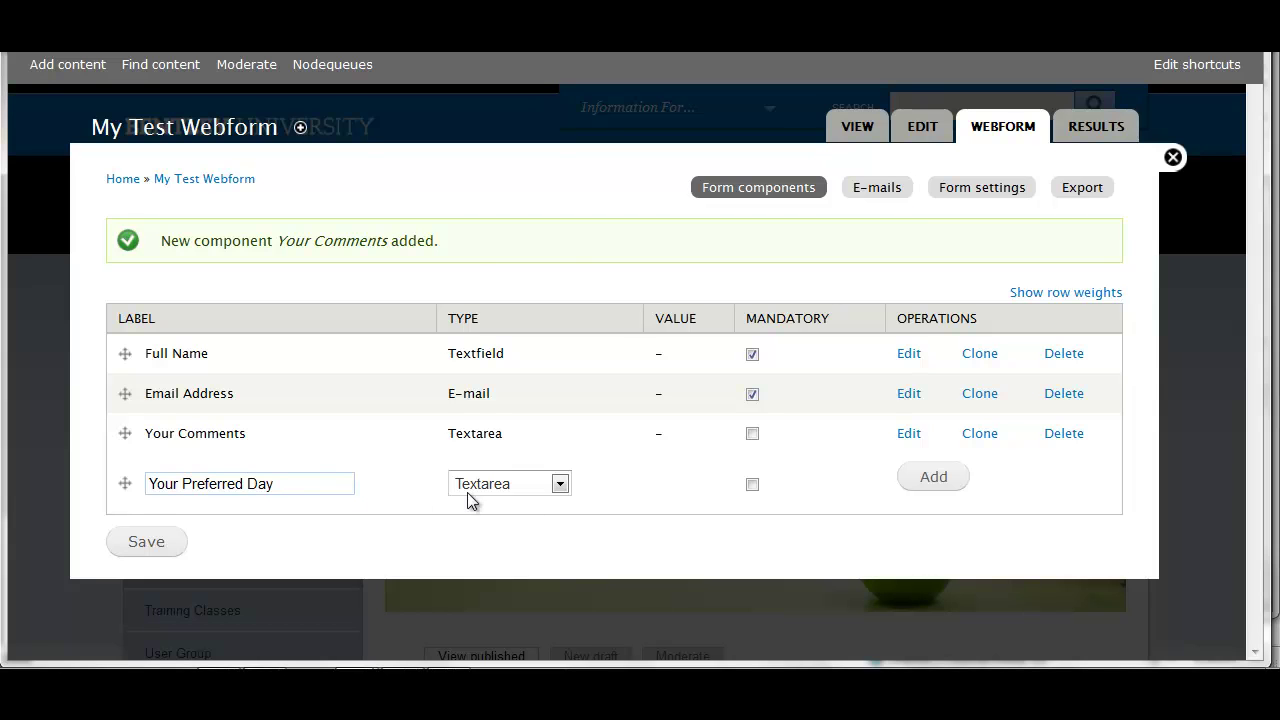
{"action": "left_click", "coordinate": [560, 485]}
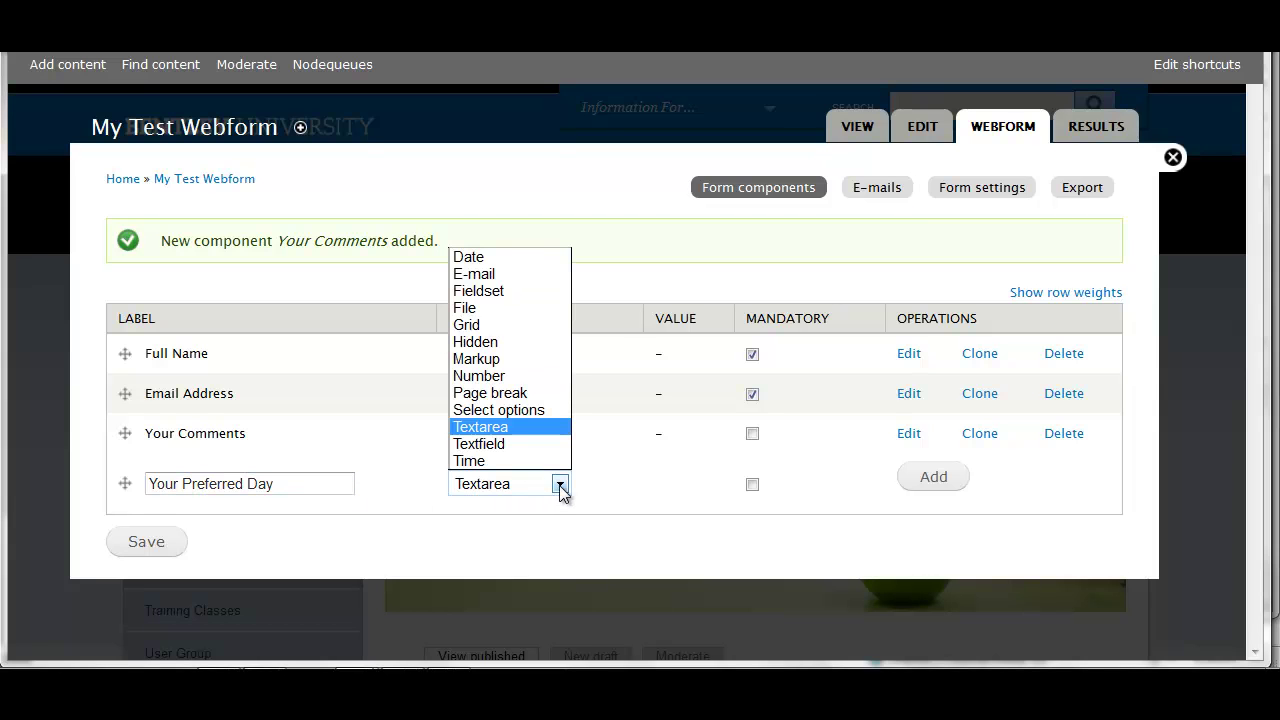
{"action": "left_click", "coordinate": [556, 410]}
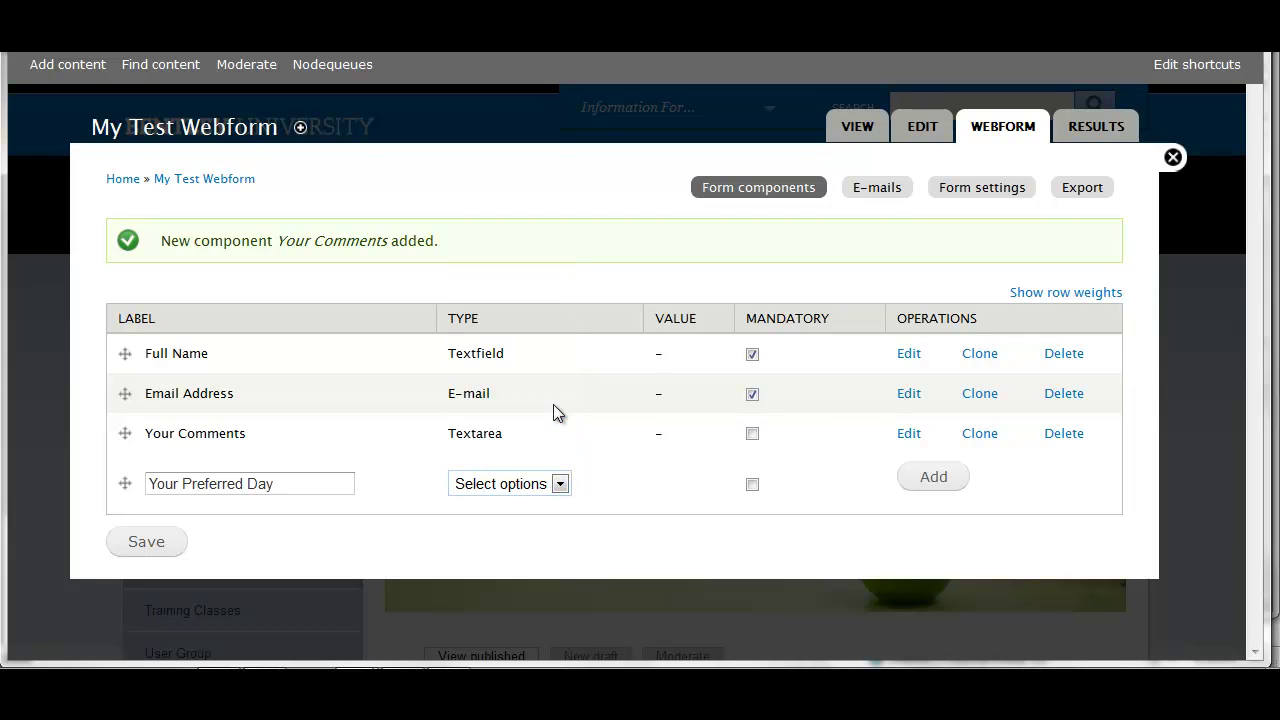
{"action": "left_click", "coordinate": [752, 485]}
Add the Your Preferred Day component with description 'Please check your preferred day for training.'
{"action": "left_click", "coordinate": [930, 478]}
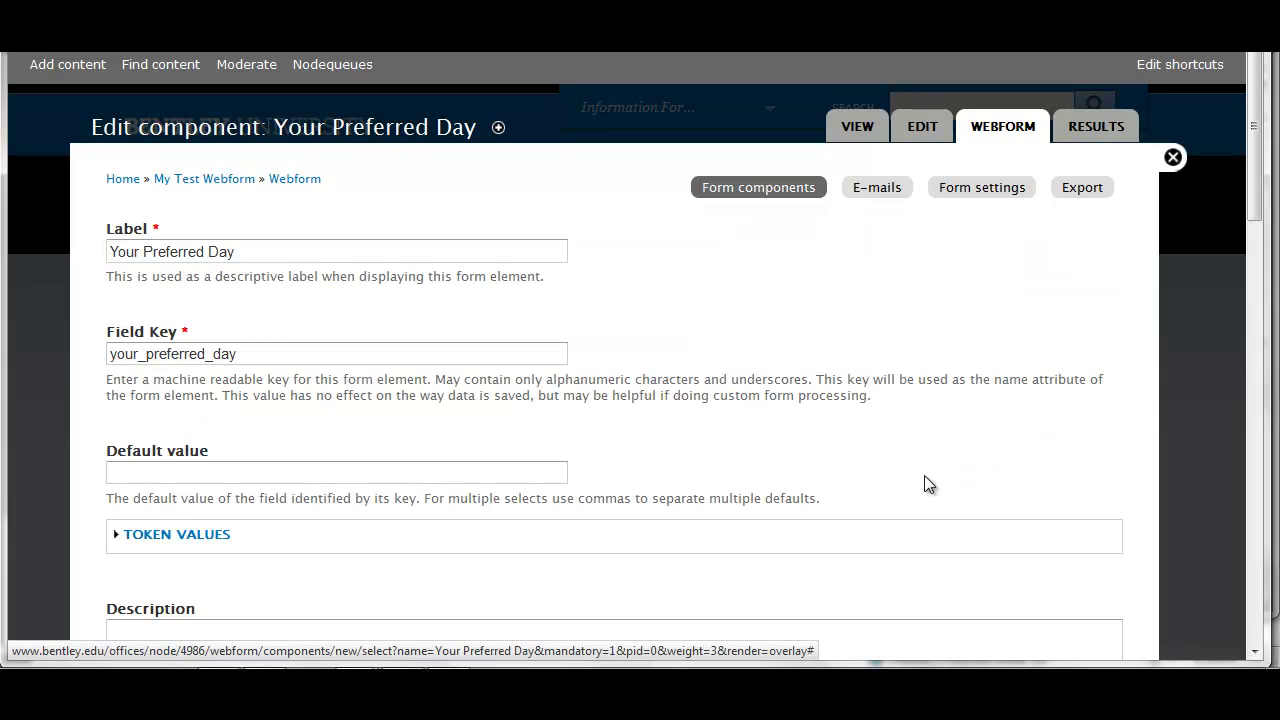
{"action": "scroll", "coordinate": [840, 444], "scroll_direction": "down", "scroll_amount": 3}
{"action": "left_click", "coordinate": [834, 442]}
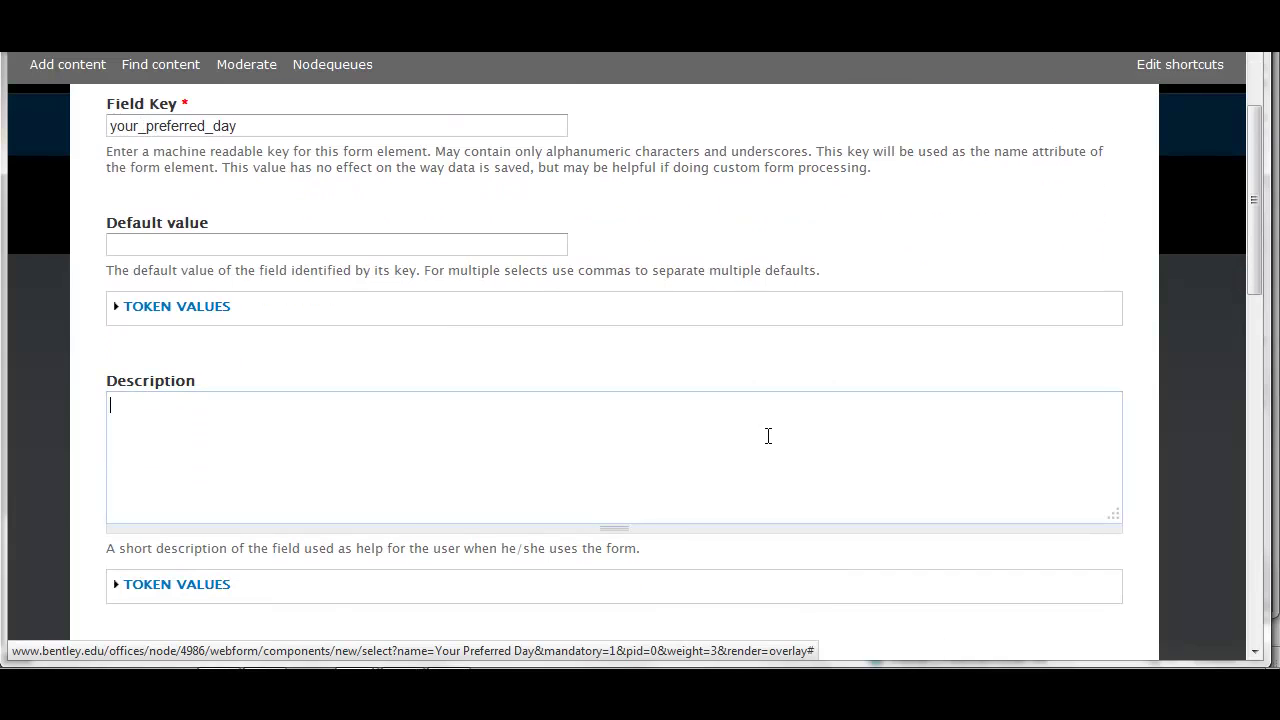
{"action": "type", "text": "Please "}
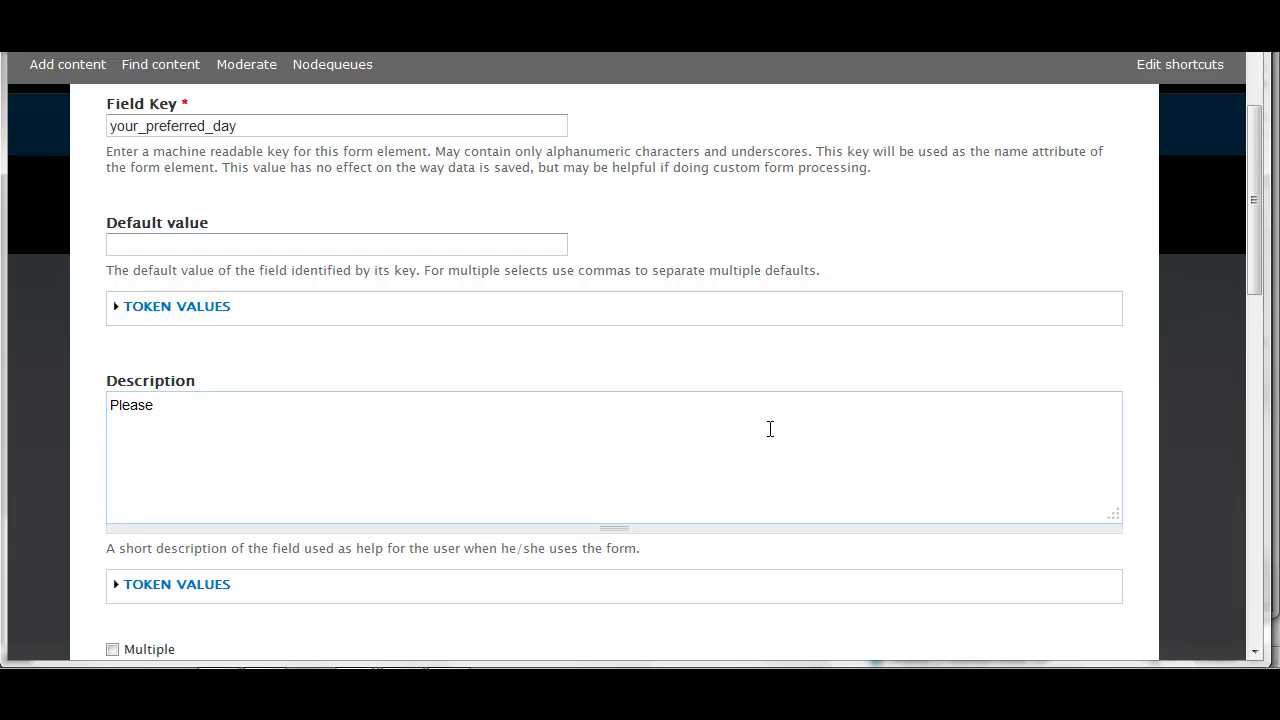
{"action": "type", "text": "check your preferred da"}
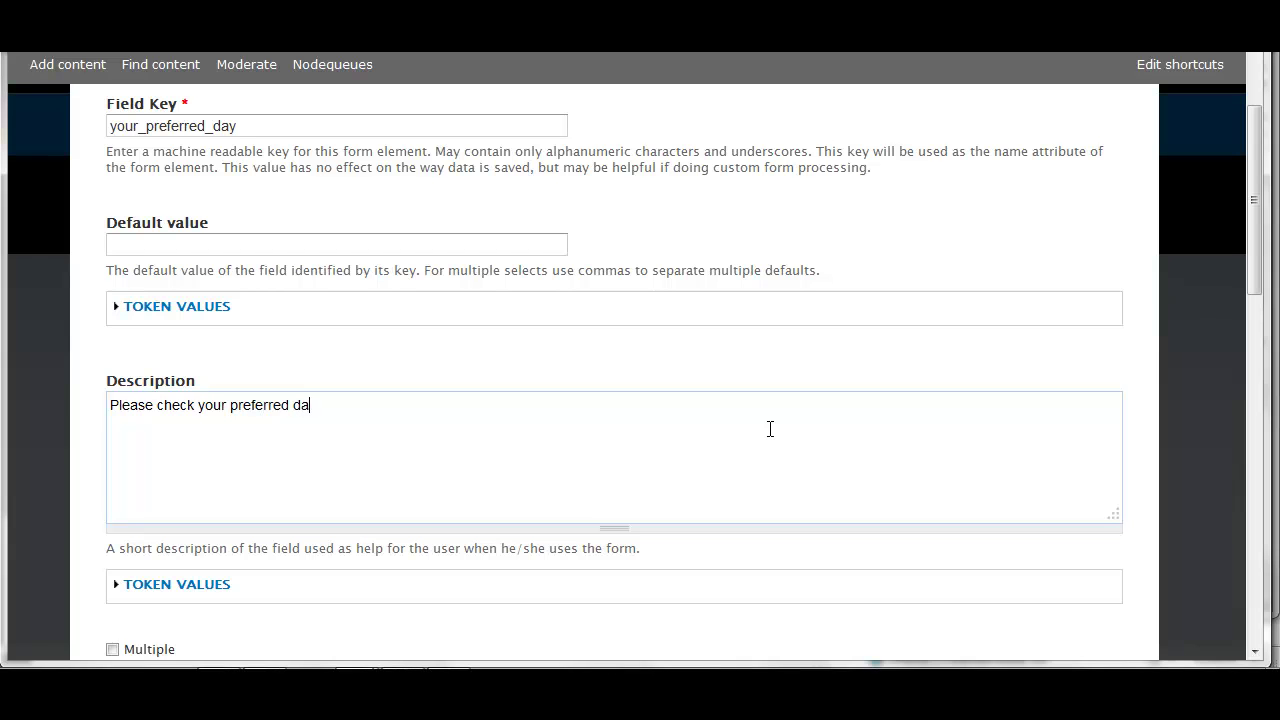
{"action": "type", "text": "y for training."}
{"action": "scroll", "coordinate": [770, 429], "scroll_direction": "down", "scroll_amount": 4}
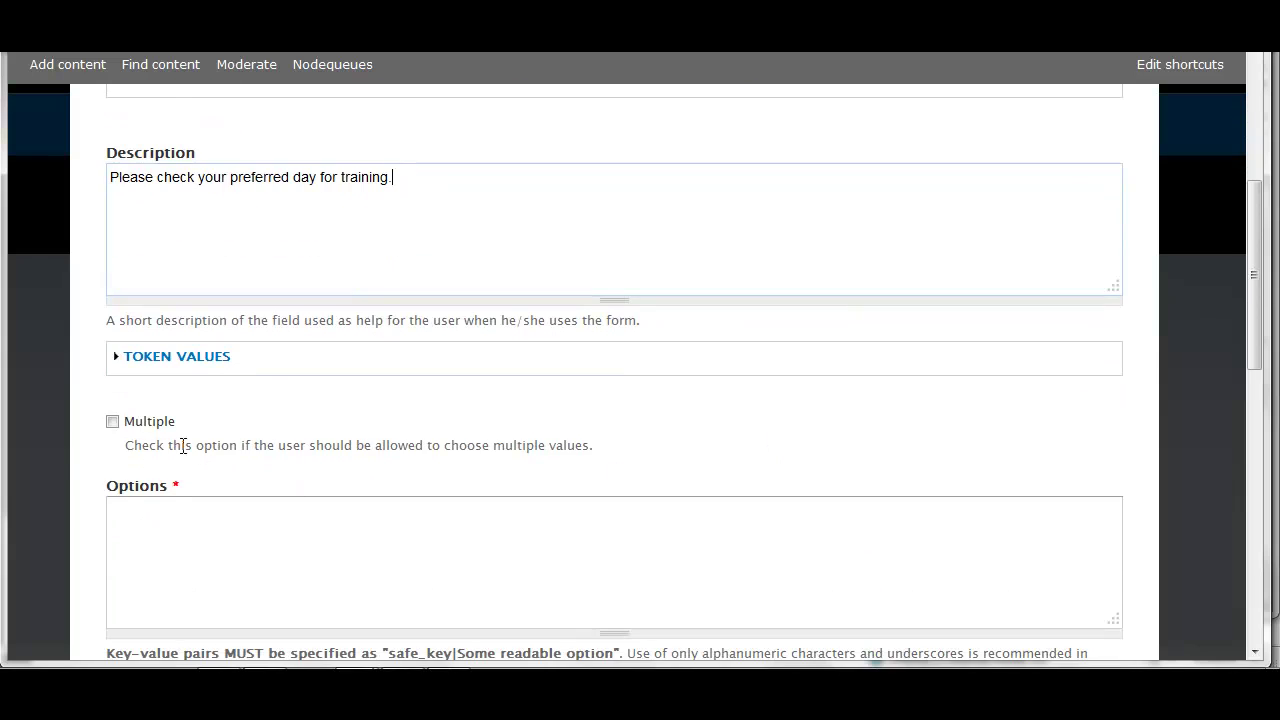
{"action": "scroll", "coordinate": [688, 449], "scroll_direction": "down", "scroll_amount": 2}
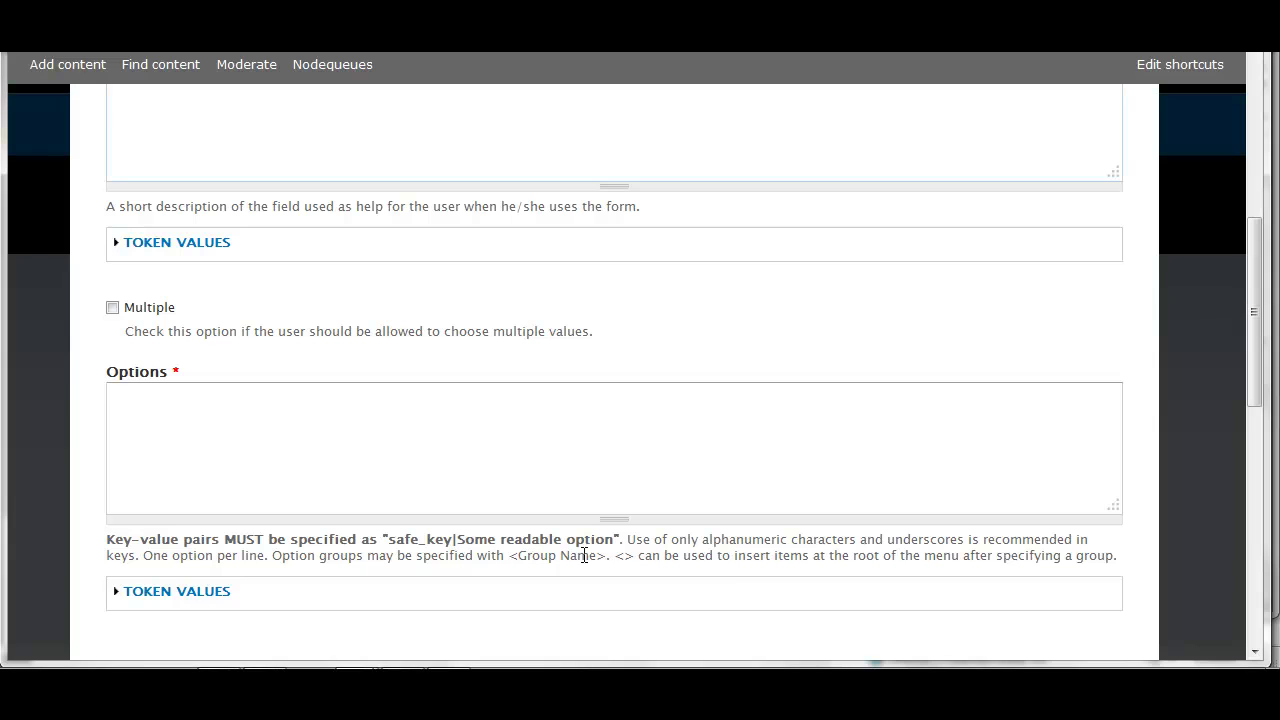
Enter the options Monday|Monday, Tuesday|Tuesday, Wed|Wednesday, Thur|Thursday
{"action": "left_click", "coordinate": [246, 397]}
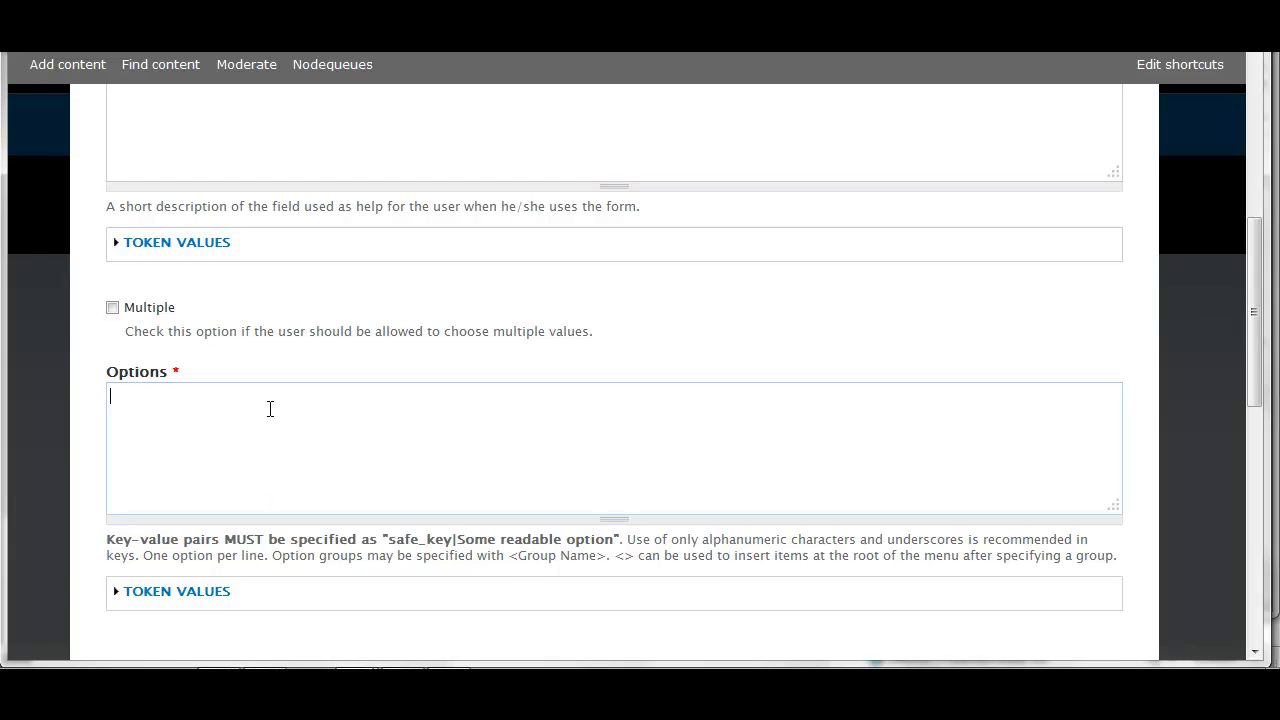
{"action": "type", "text": "Monday|Monday"}
{"action": "key", "text": "Return"}
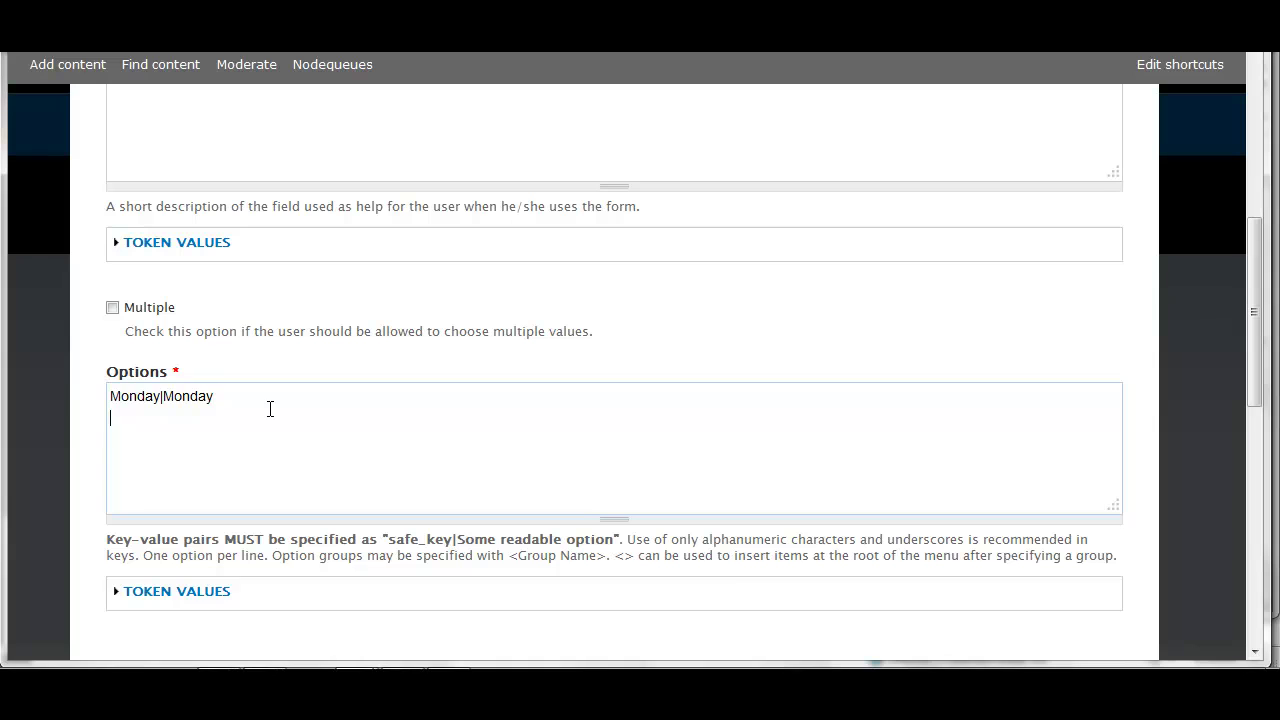
{"action": "type", "text": "Tuesday|Tuesday"}
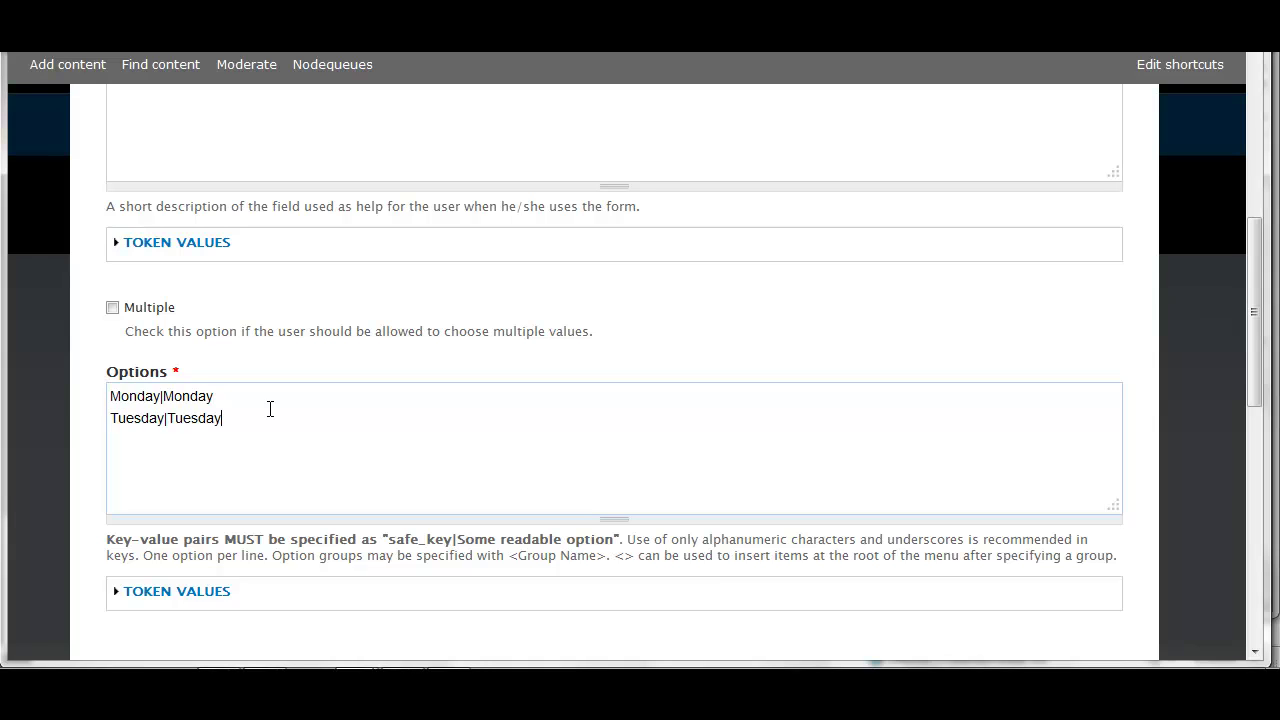
{"action": "key", "text": "Return"}
{"action": "type", "text": "T"}
{"action": "key", "text": "BackSpace"}
{"action": "type", "text": "Wed|Wednesday "}
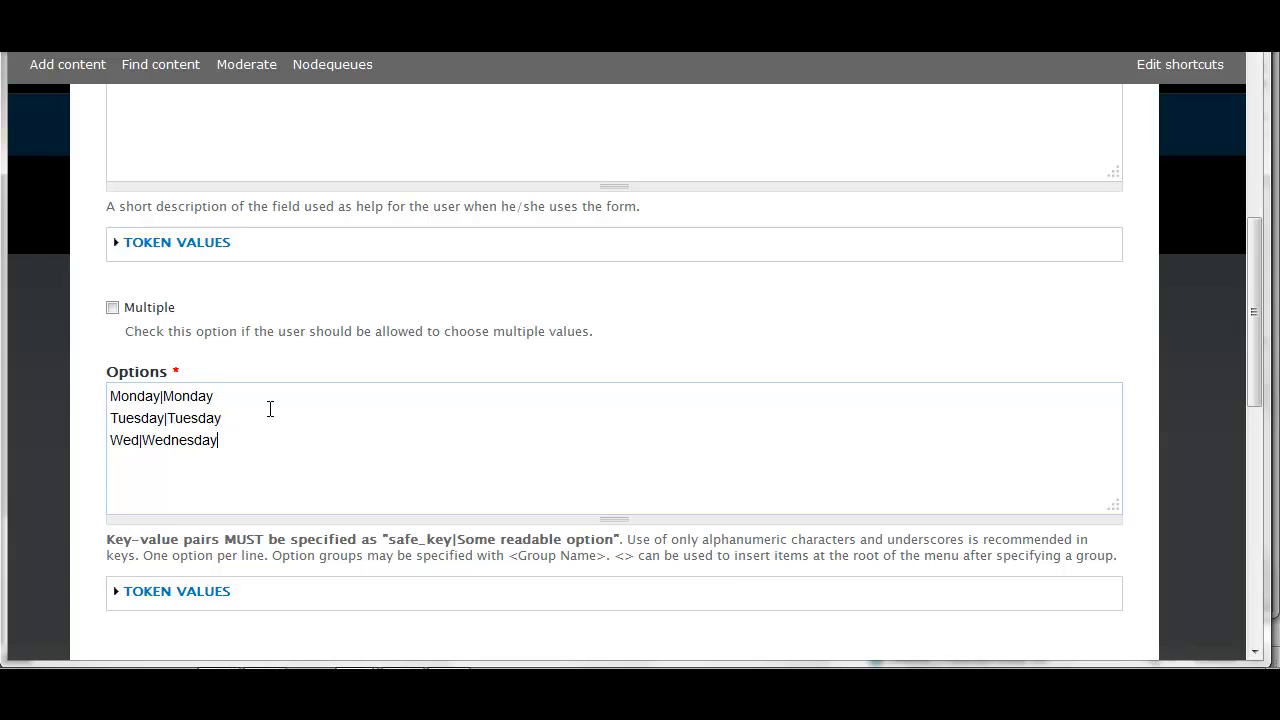
{"action": "type", "text": "Thur|Thursday"}
Leave the pre-built option list at None and save the Your Preferred Day component
{"action": "scroll", "coordinate": [610, 462], "scroll_direction": "down", "scroll_amount": 5}
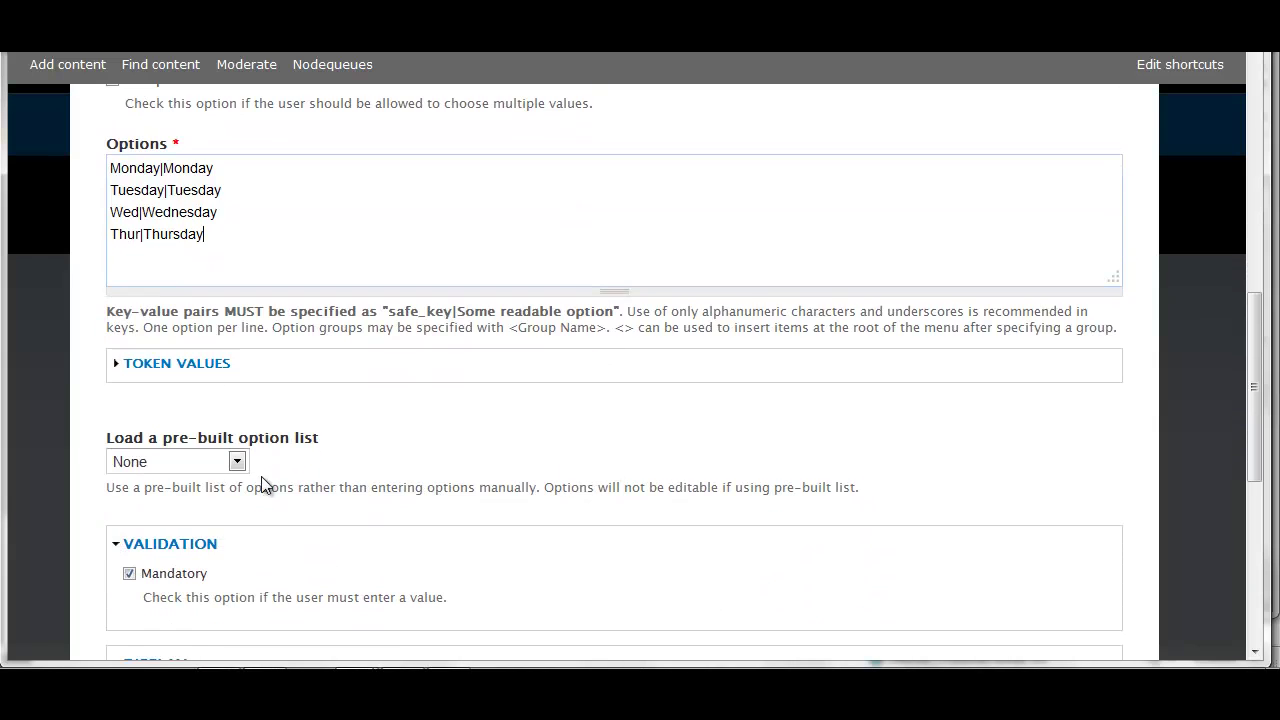
{"action": "left_click", "coordinate": [238, 462]}
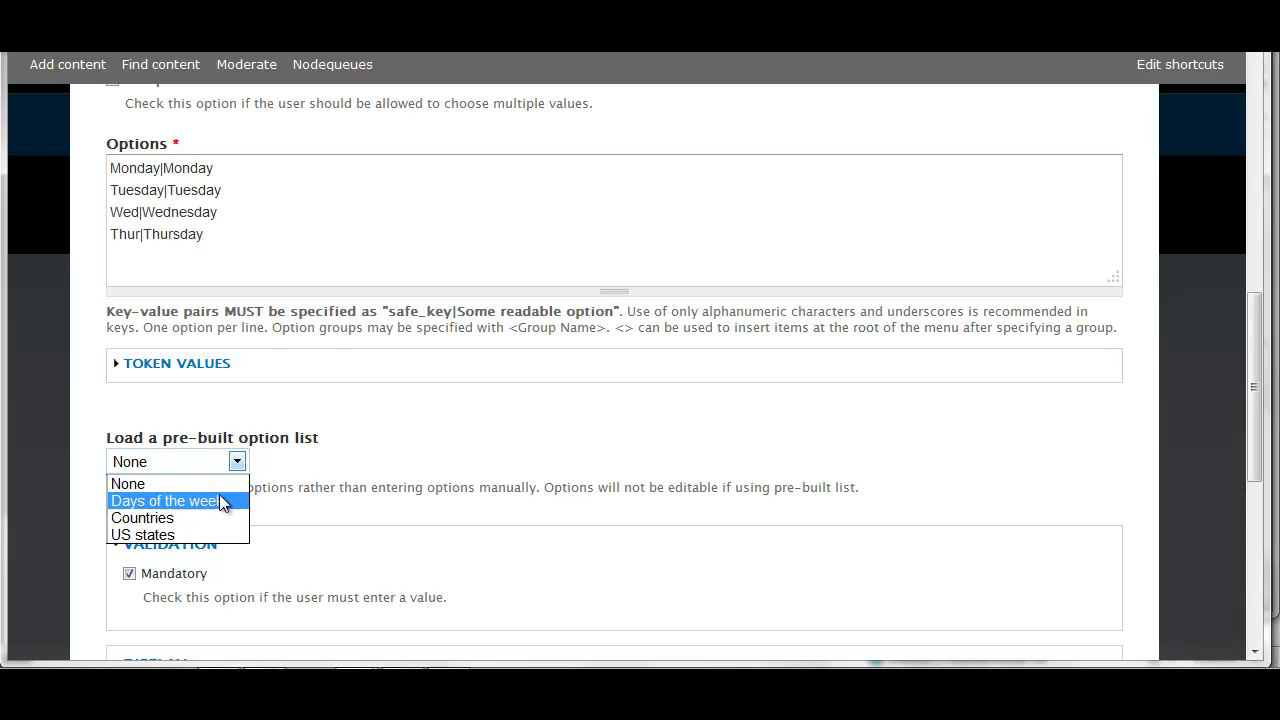
{"action": "left_click", "coordinate": [167, 490]}
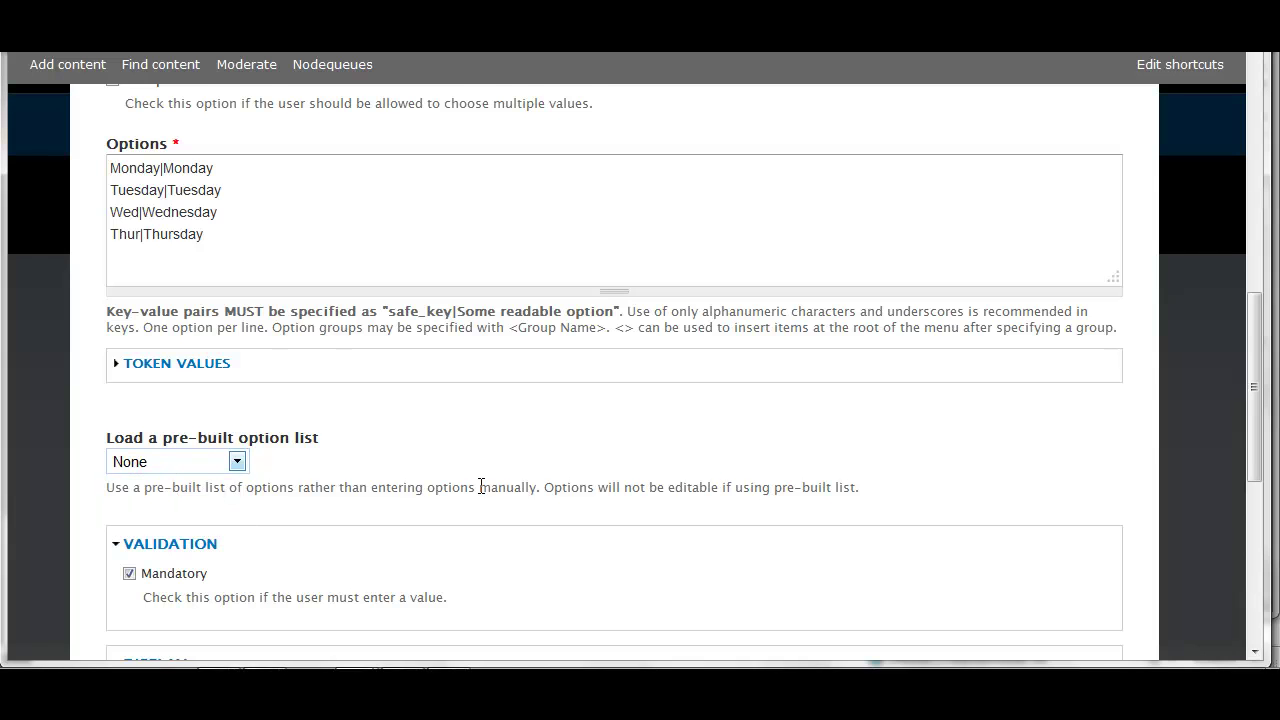
{"action": "scroll", "coordinate": [481, 486], "scroll_direction": "down", "scroll_amount": 1}
{"action": "scroll", "coordinate": [481, 486], "scroll_direction": "down", "scroll_amount": 1}
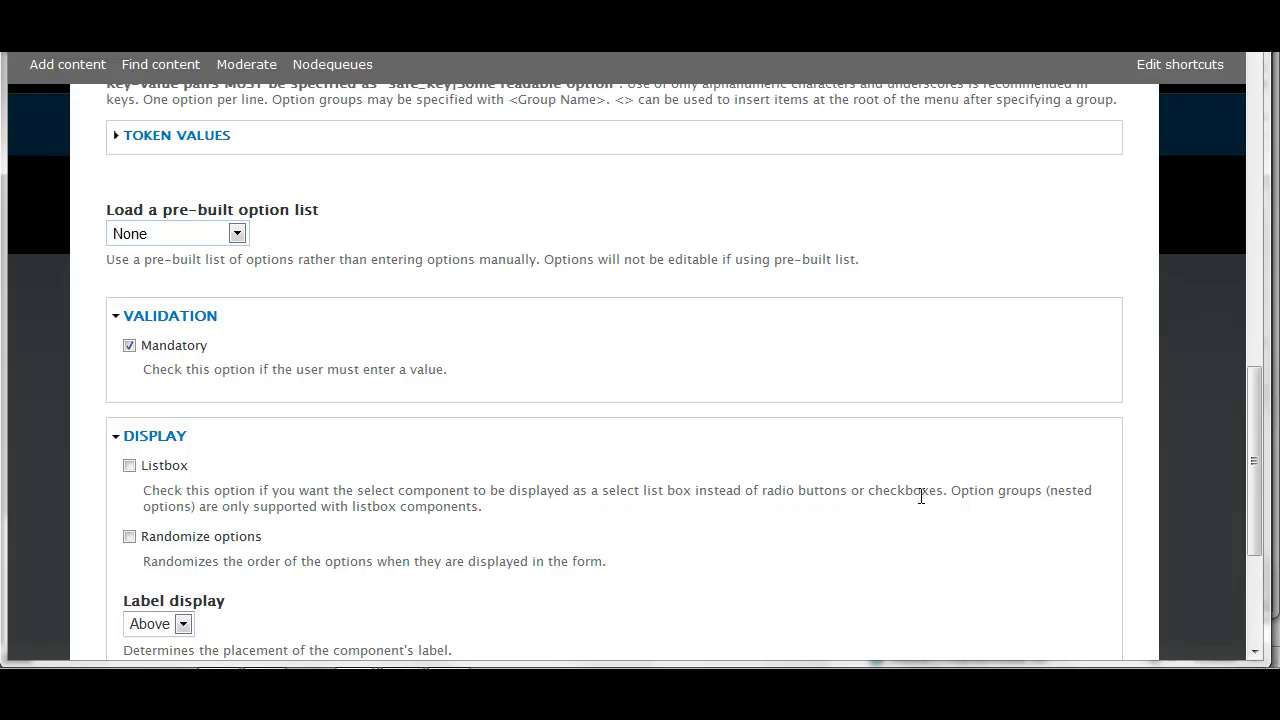
{"action": "scroll", "coordinate": [323, 529], "scroll_direction": "down", "scroll_amount": 2}
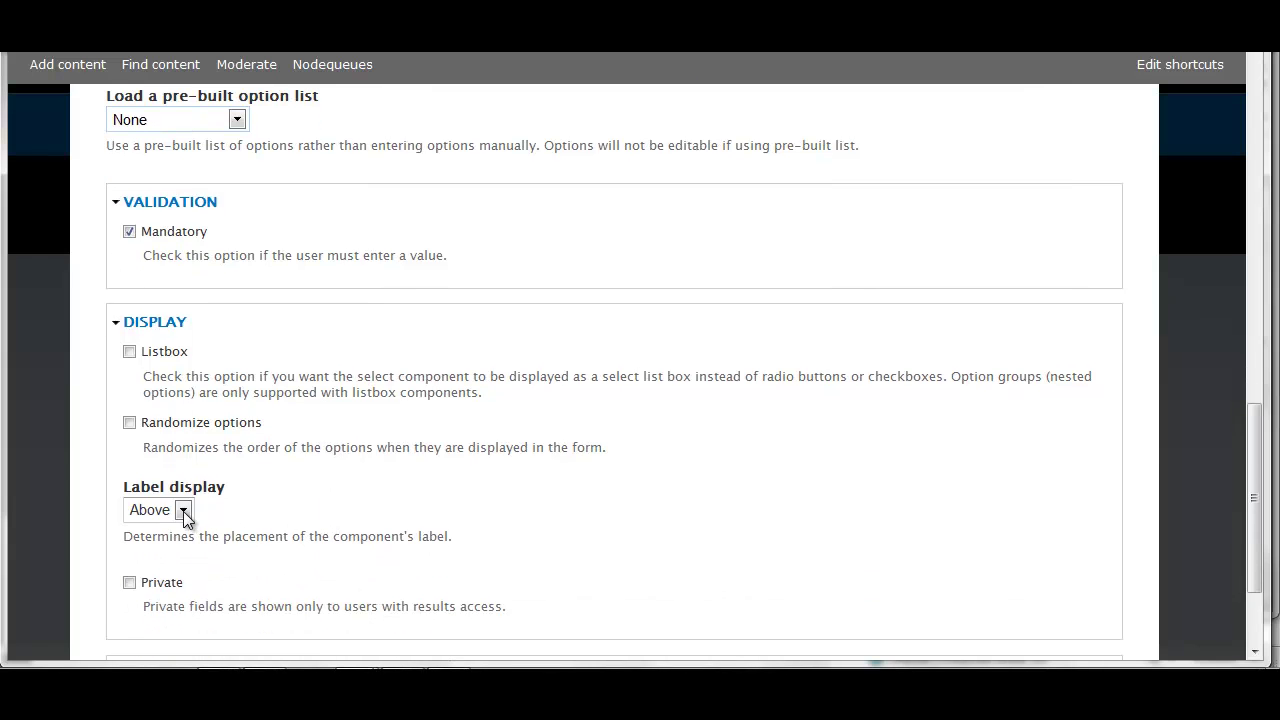
{"action": "scroll", "coordinate": [300, 570], "scroll_direction": "down", "scroll_amount": 2}
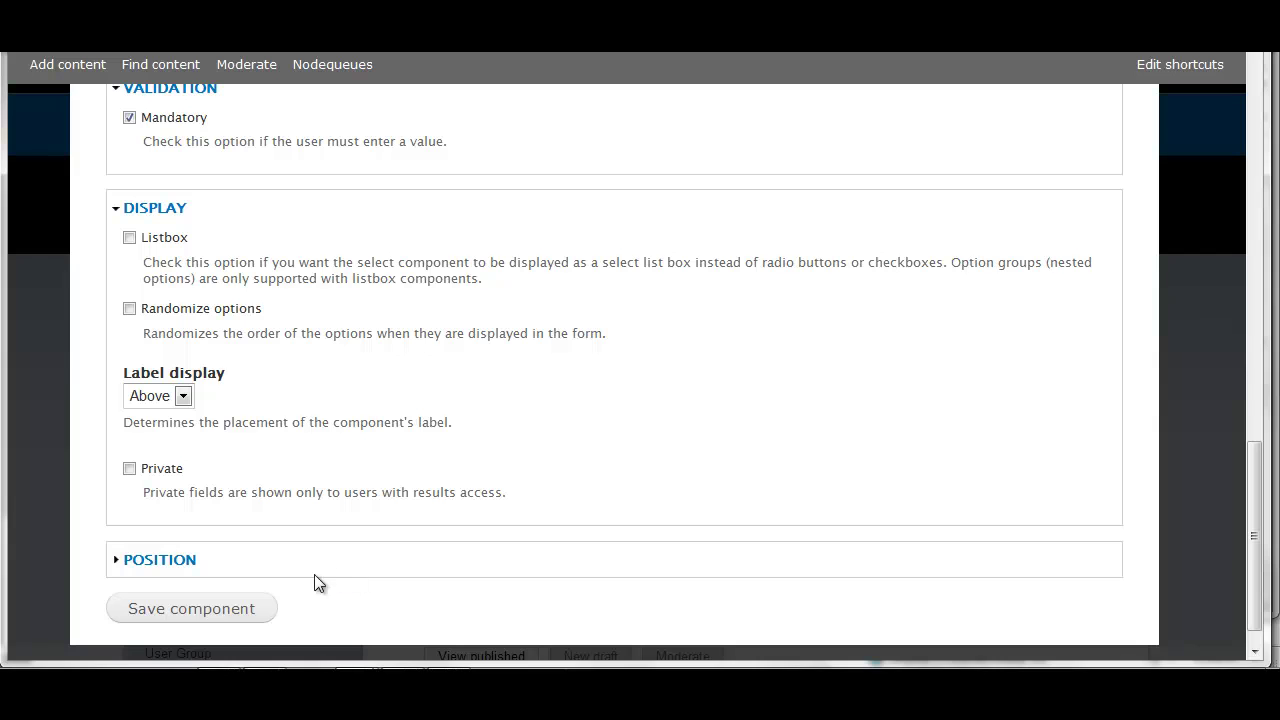
{"action": "left_click", "coordinate": [234, 609]}
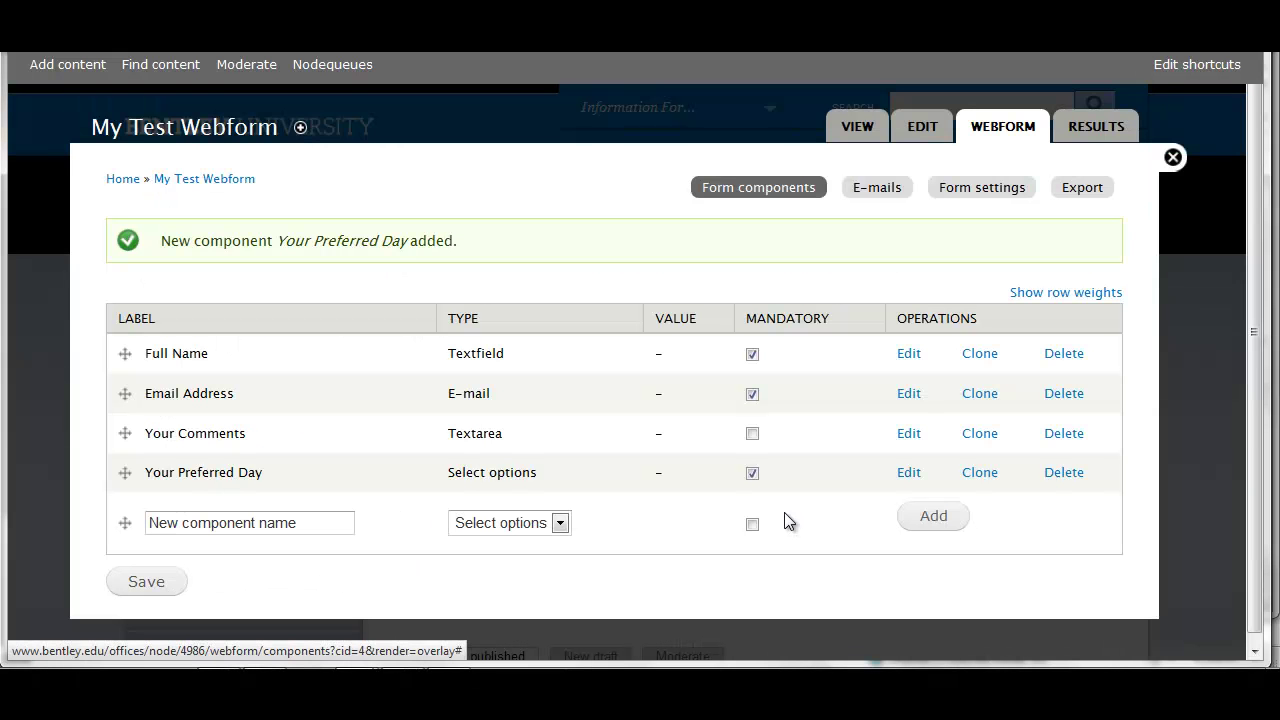
Add a mandatory 'Your Preferred Time' component of type Select options
{"action": "left_click", "coordinate": [305, 522]}
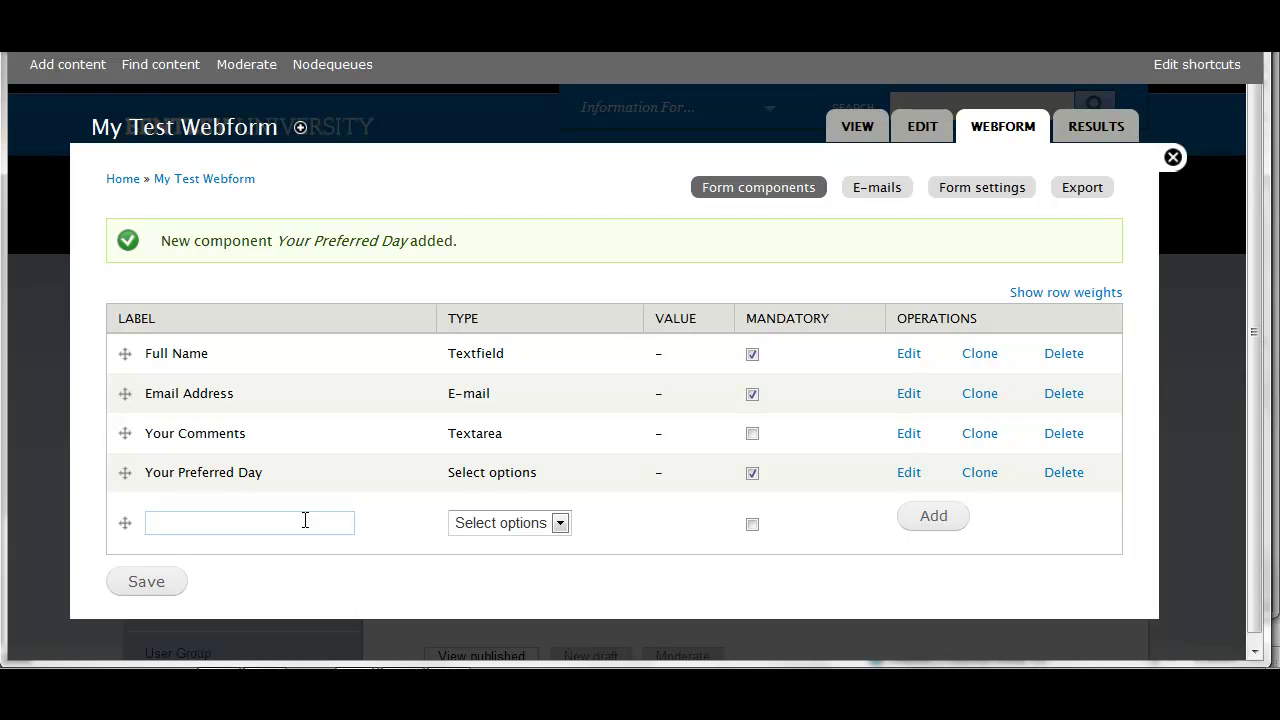
{"action": "type", "text": "Your"}
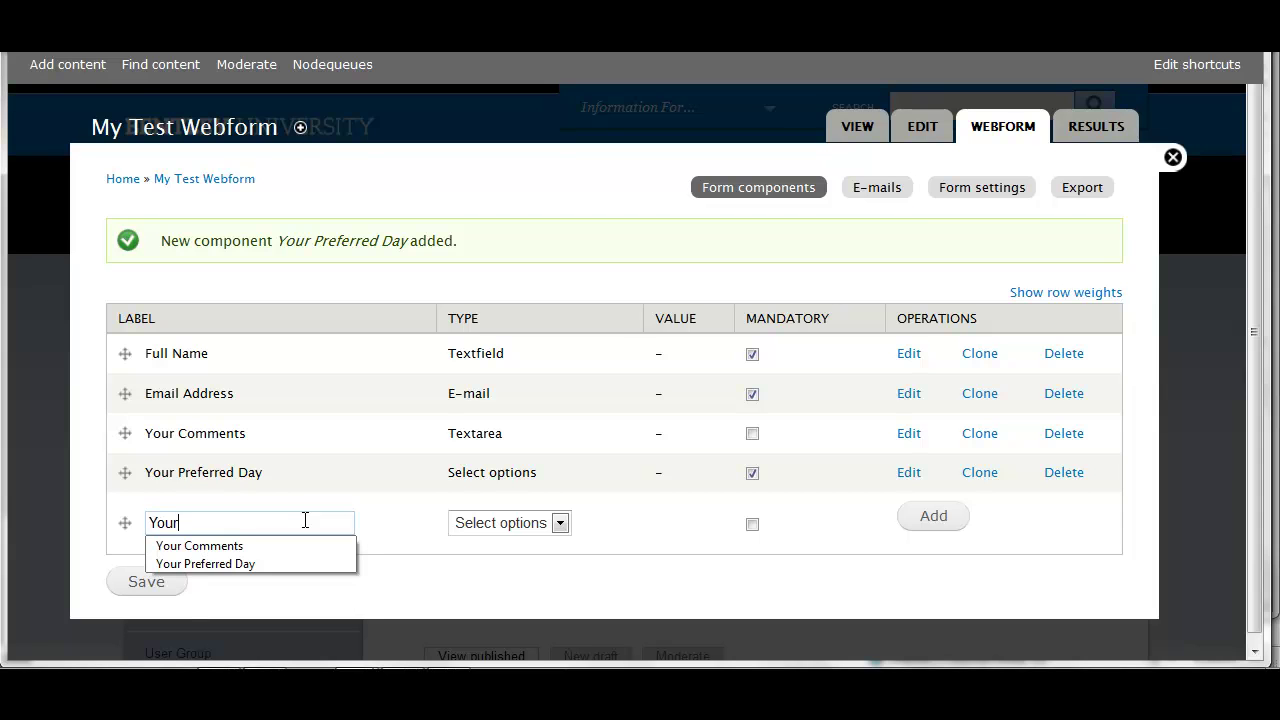
{"action": "type", "text": " Preferred"}
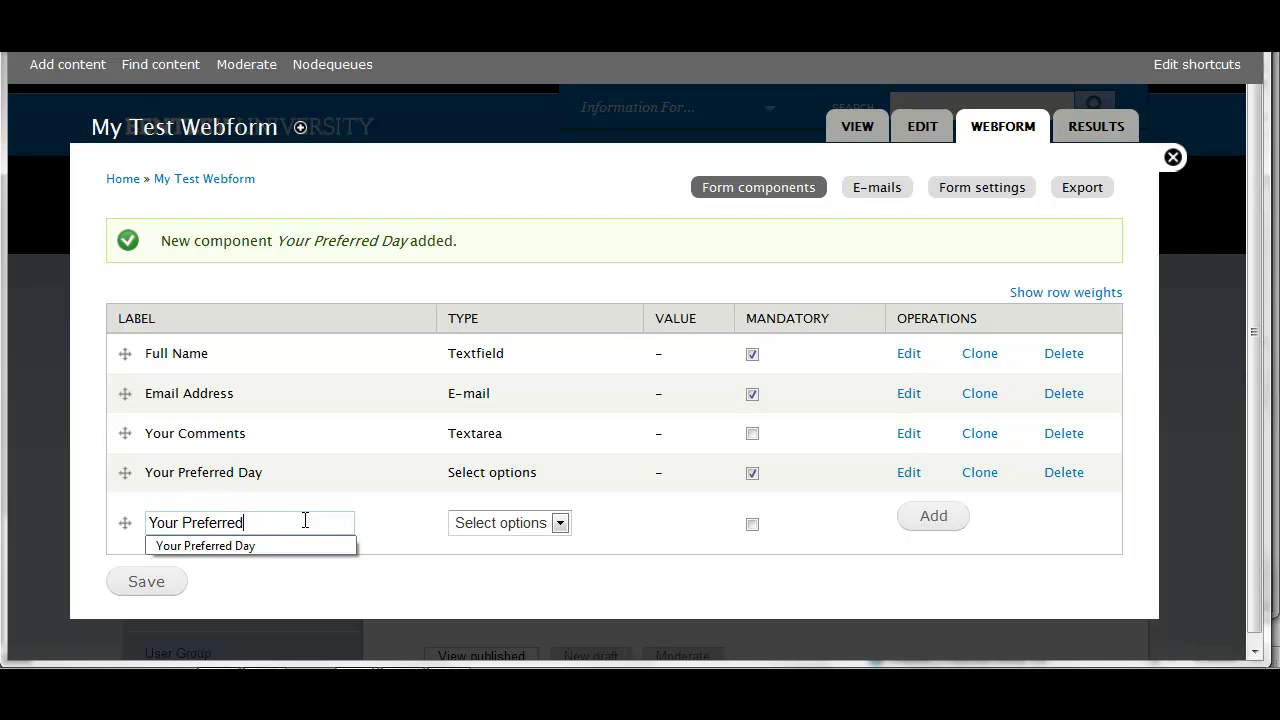
{"action": "type", "text": " Time"}
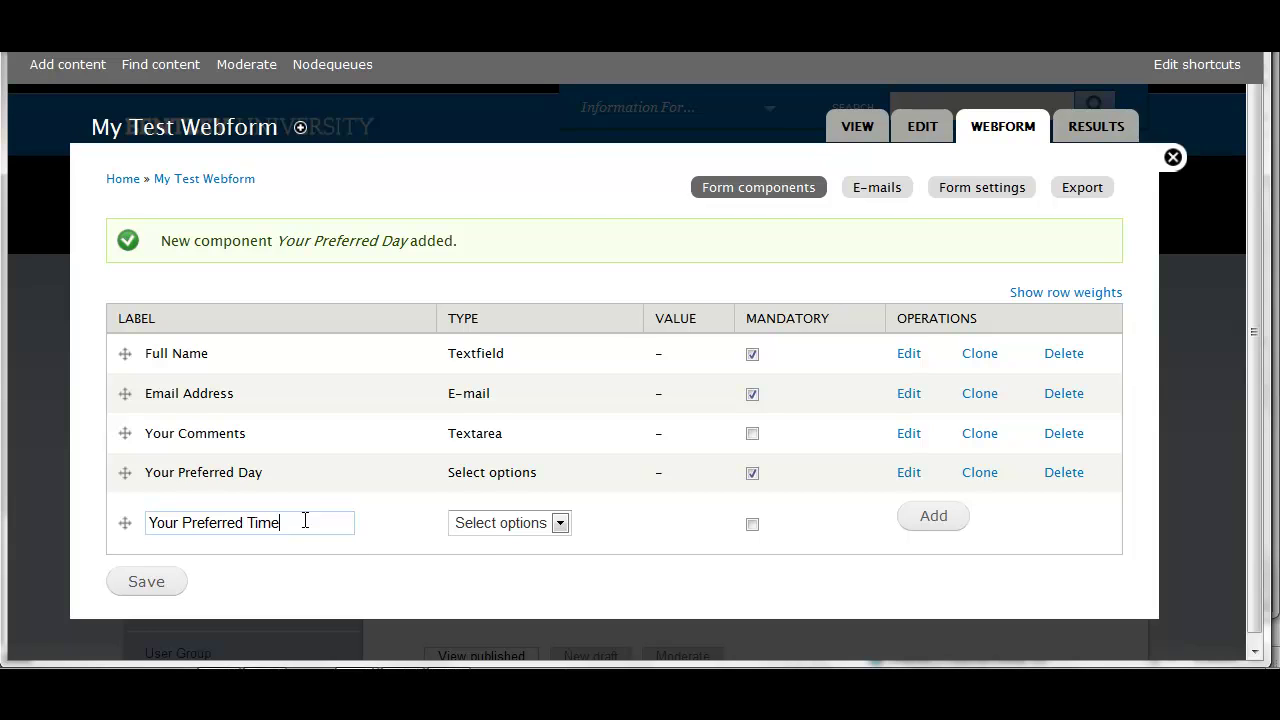
{"action": "left_click", "coordinate": [561, 525]}
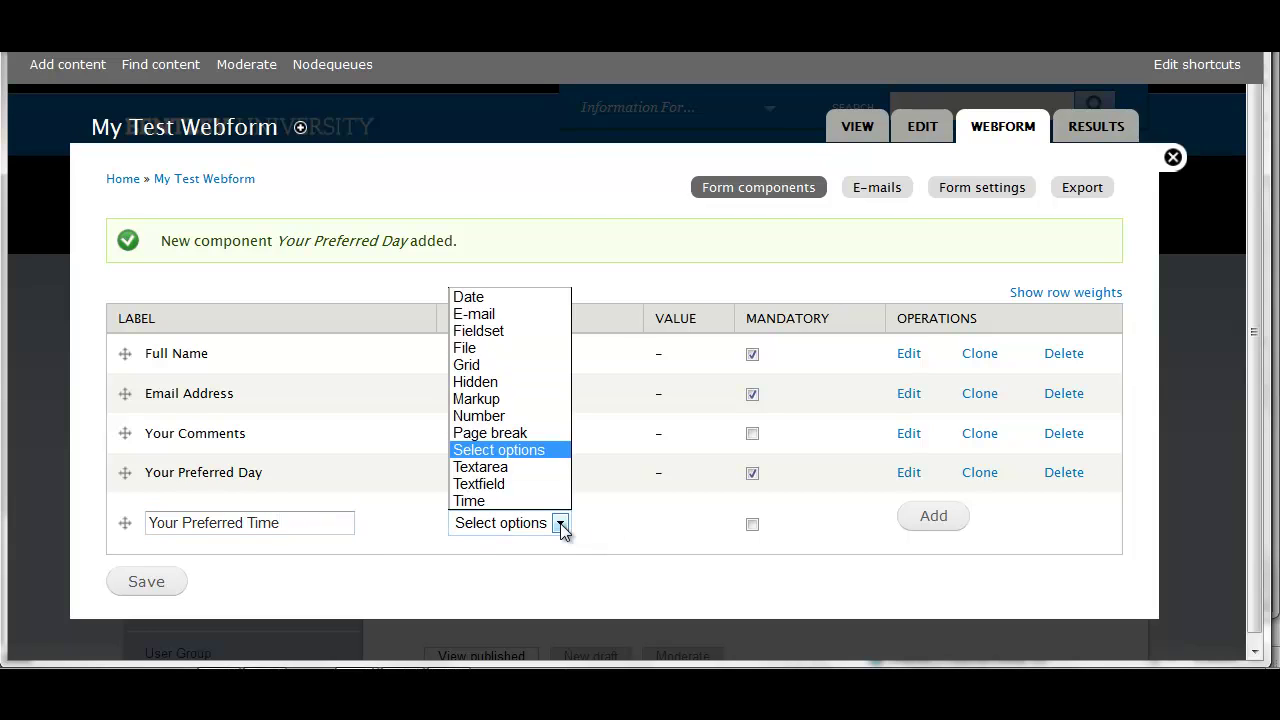
{"action": "left_click", "coordinate": [549, 452]}
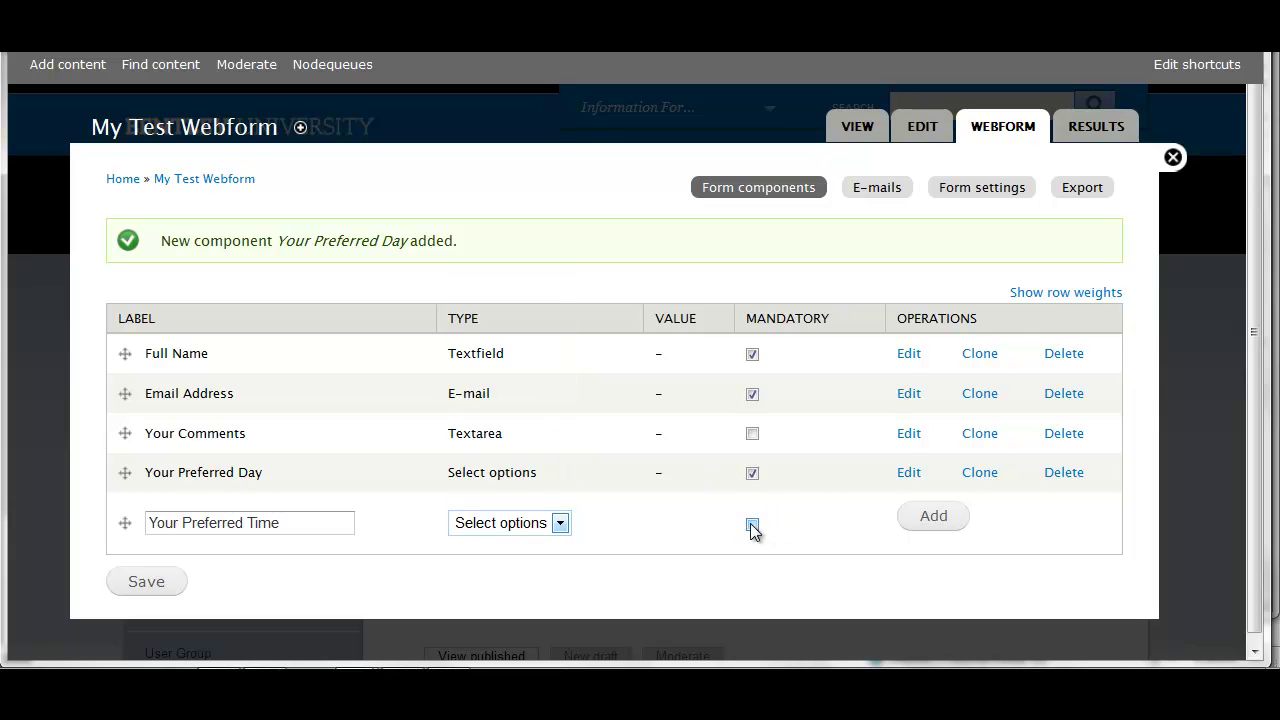
{"action": "left_click", "coordinate": [752, 526]}
{"action": "left_click", "coordinate": [960, 527]}
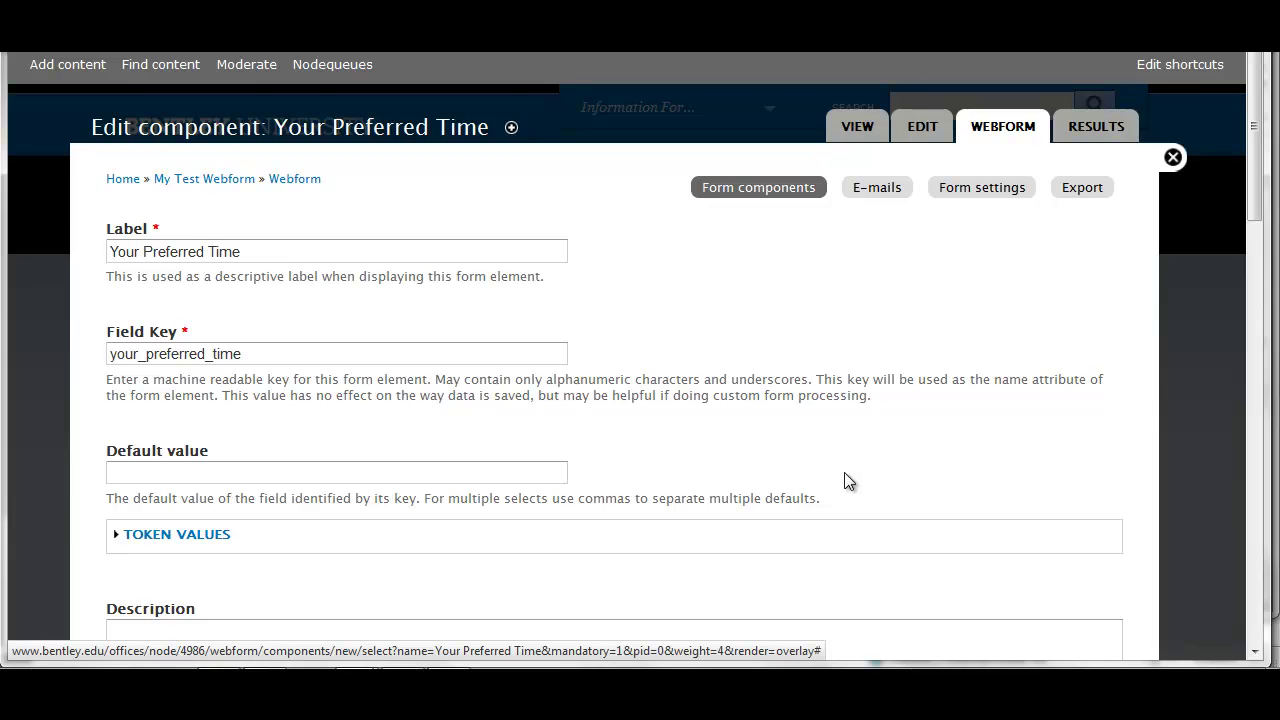
Set the description 'Please select a maximum of two preferred time blocks.' and enable Multiple
{"action": "scroll", "coordinate": [844, 472], "scroll_direction": "down", "scroll_amount": 3}
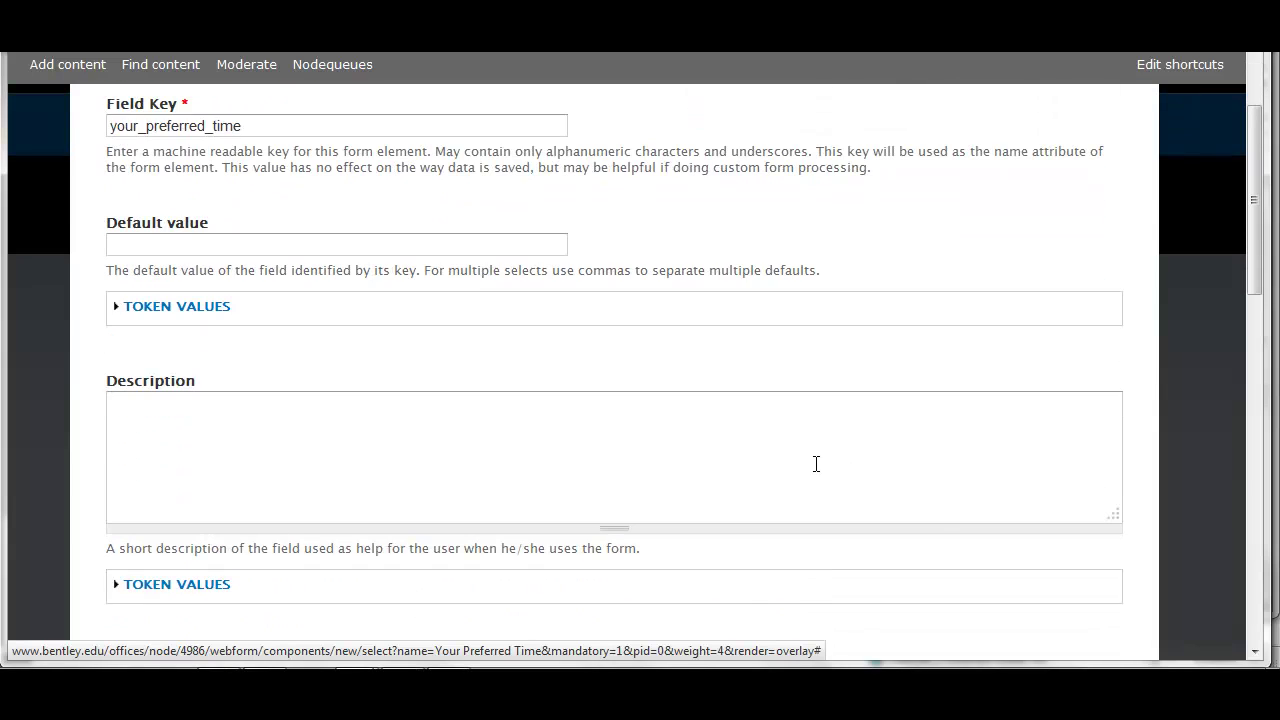
{"action": "scroll", "coordinate": [817, 463], "scroll_direction": "down", "scroll_amount": 1}
{"action": "left_click", "coordinate": [333, 309]}
{"action": "type", "text": "P"}
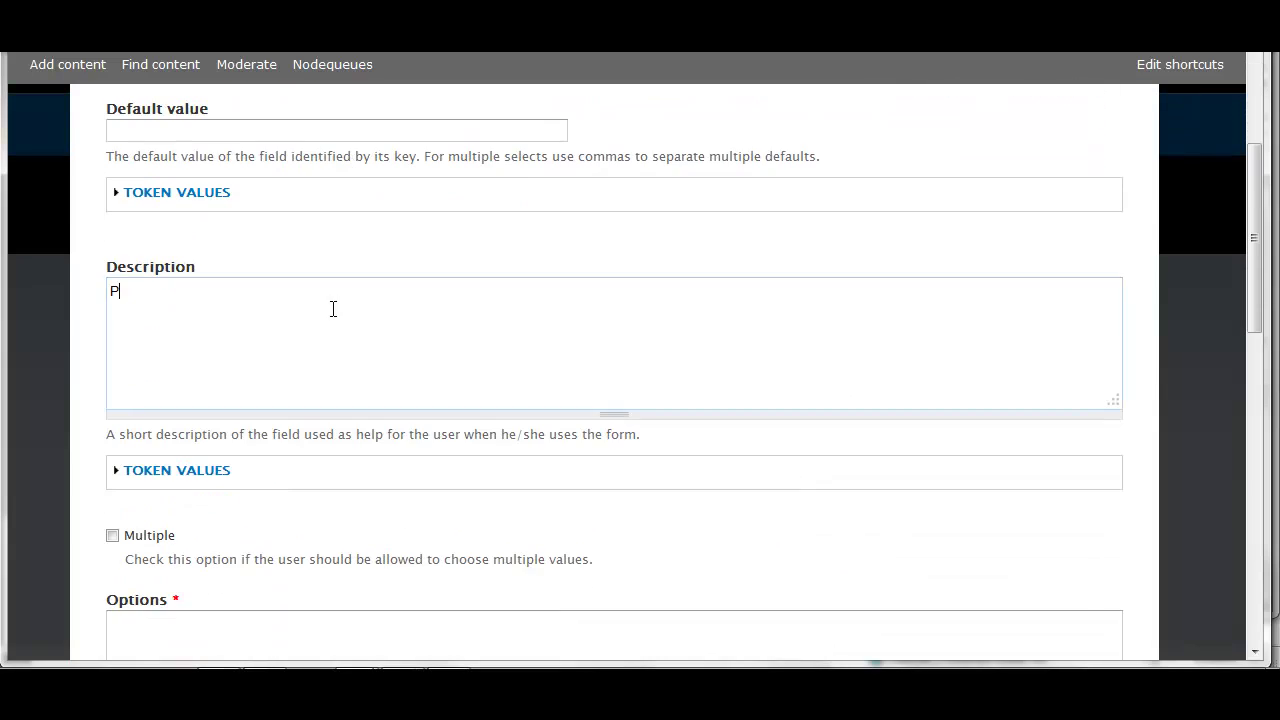
{"action": "type", "text": "lease selecty"}
{"action": "key", "text": "BackSpace"}
{"action": "type", "text": "a maxim"}
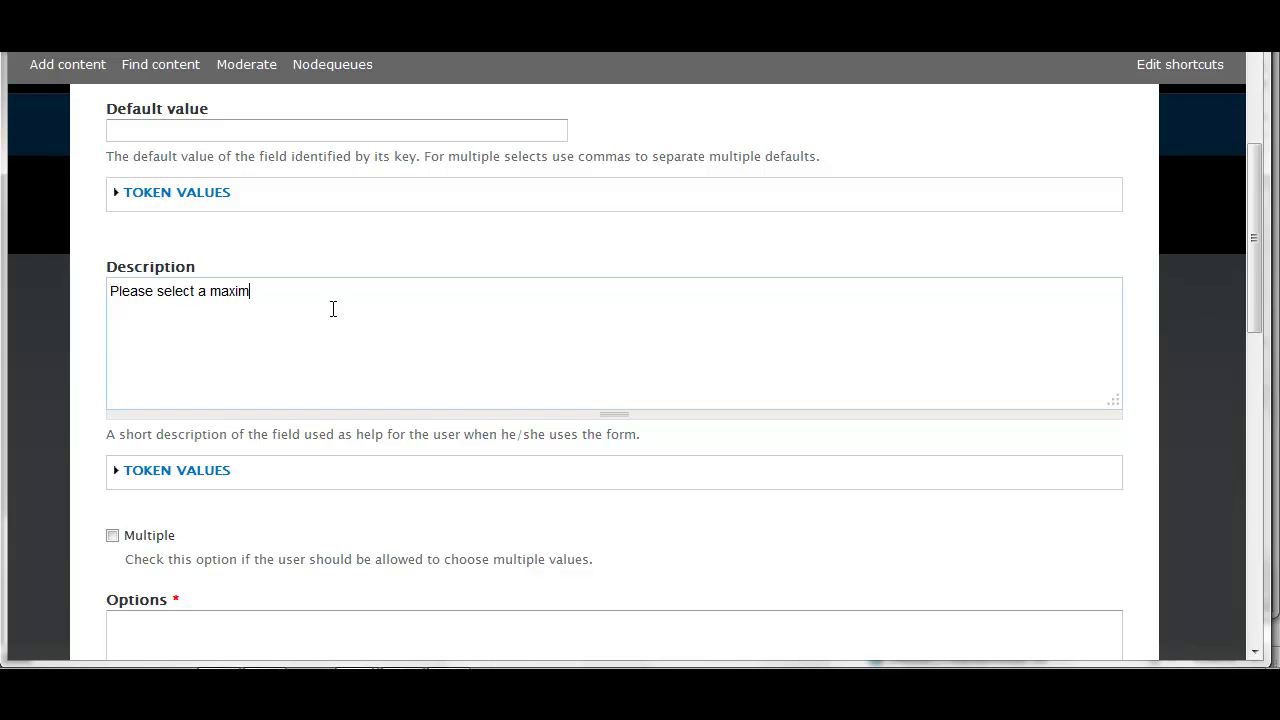
{"action": "type", "text": "um of two preferred time blocks."}
{"action": "scroll", "coordinate": [333, 309], "scroll_direction": "down", "scroll_amount": 3}
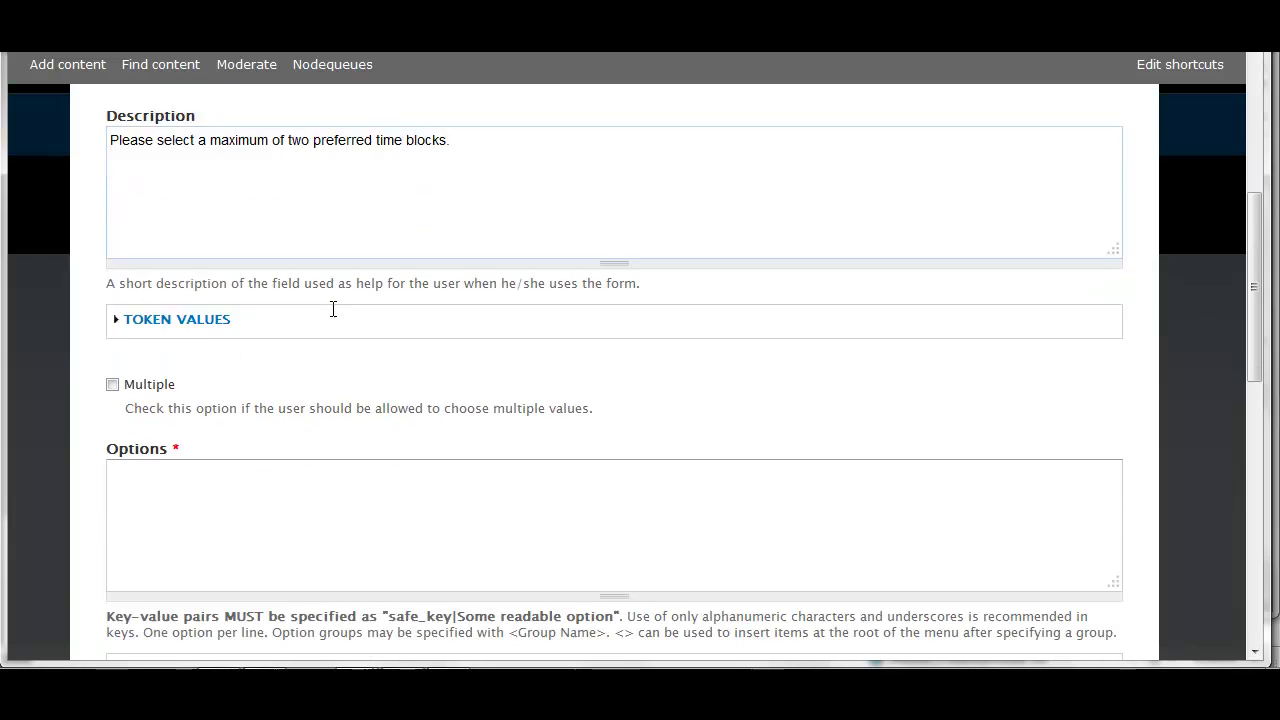
{"action": "left_click", "coordinate": [112, 308]}
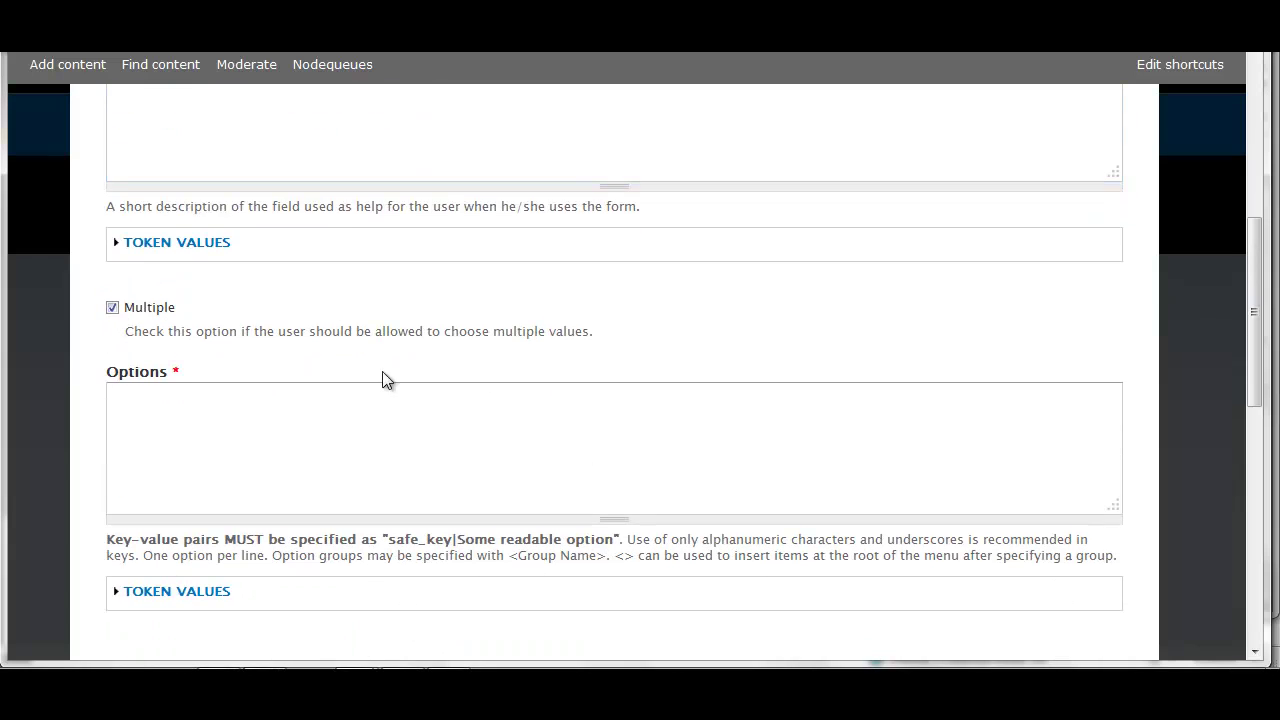
{"action": "left_click", "coordinate": [364, 404]}
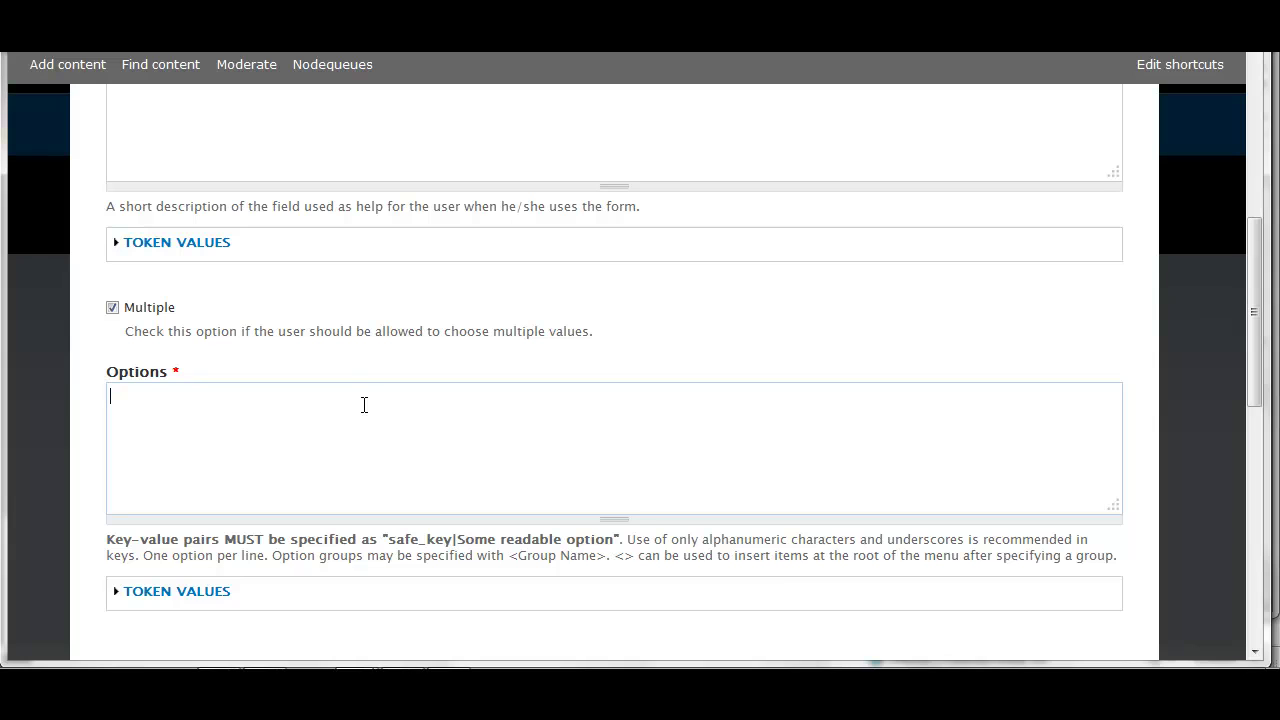
Enter the time options 9_10|9-10, 11_12|11-12, 1_2|1-2 and 3_4|3-4, then save the component
{"action": "type", "text": "9_10|9-10"}
{"action": "key", "text": "Return"}
{"action": "type", "text": "11"}
{"action": "type", "text": "_12"}
{"action": "type", "text": "|11-12 "}
{"action": "type", "text": "1_2"}
{"action": "type", "text": "|"}
{"action": "type", "text": "1-2 "}
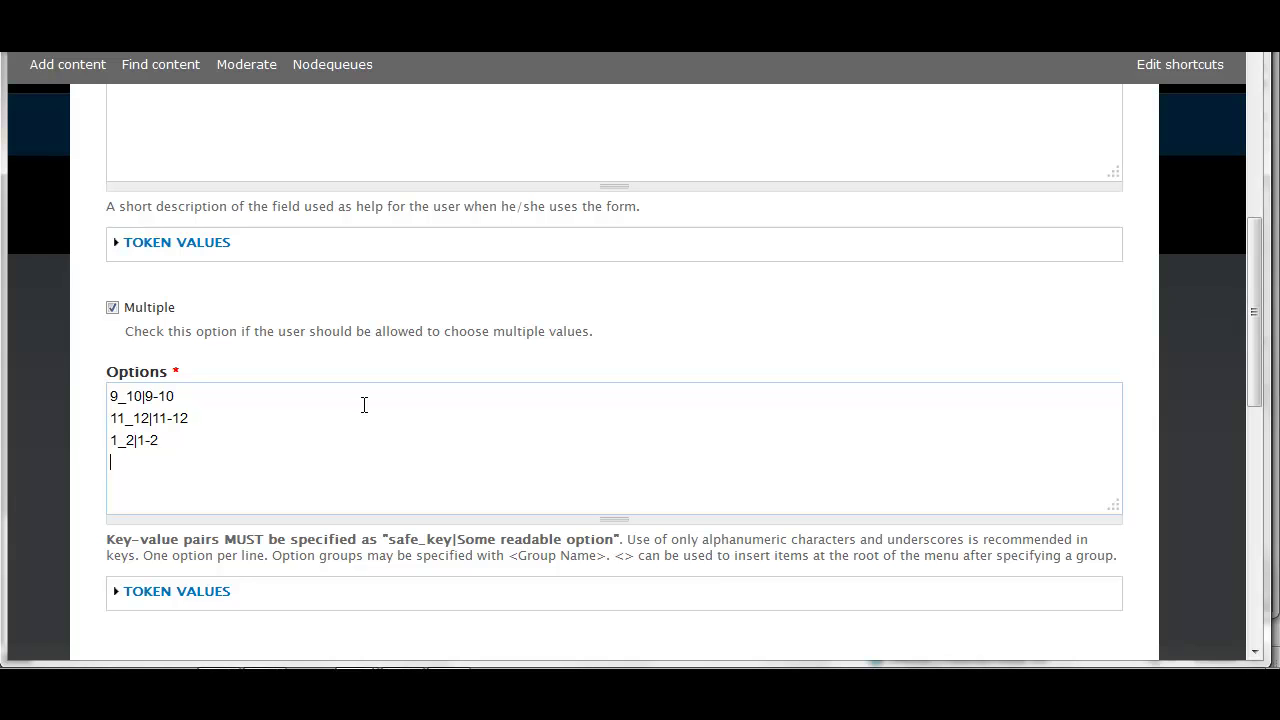
{"action": "type", "text": "3_4|3-4"}
{"action": "scroll", "coordinate": [491, 480], "scroll_direction": "down", "scroll_amount": 2}
{"action": "scroll", "coordinate": [491, 488], "scroll_direction": "down", "scroll_amount": 1}
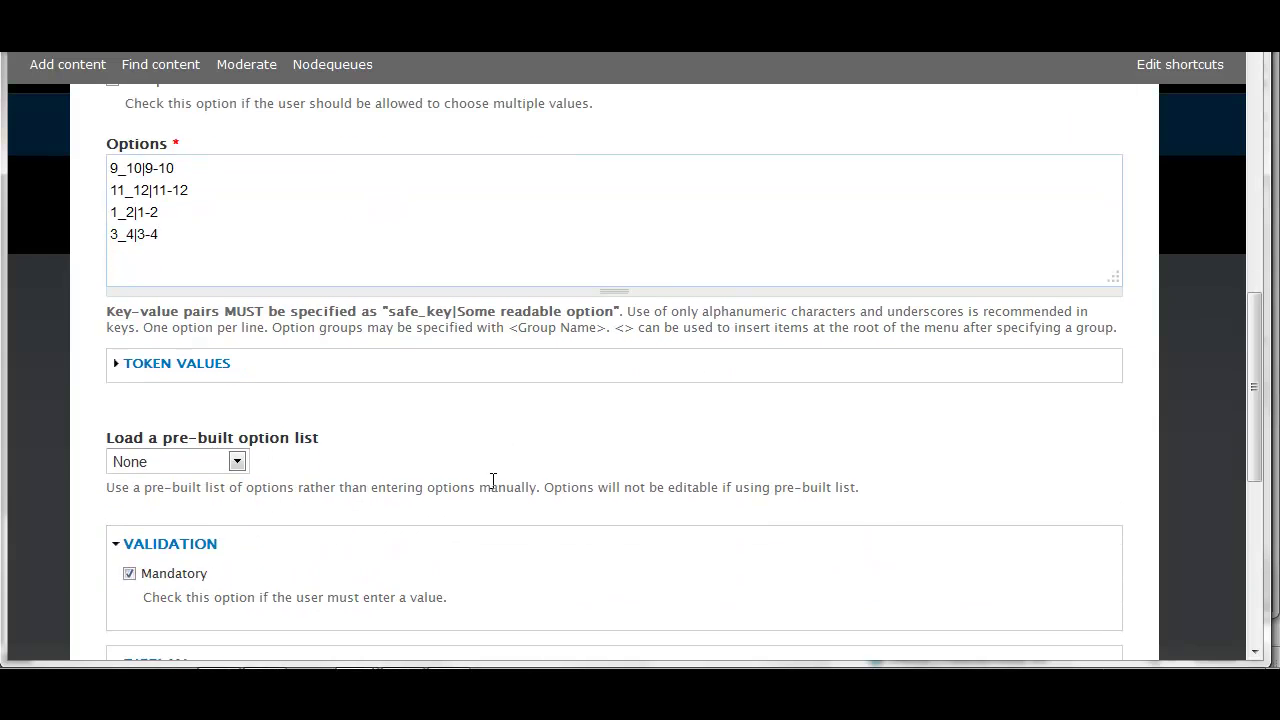
{"action": "scroll", "coordinate": [491, 481], "scroll_direction": "down", "scroll_amount": 2}
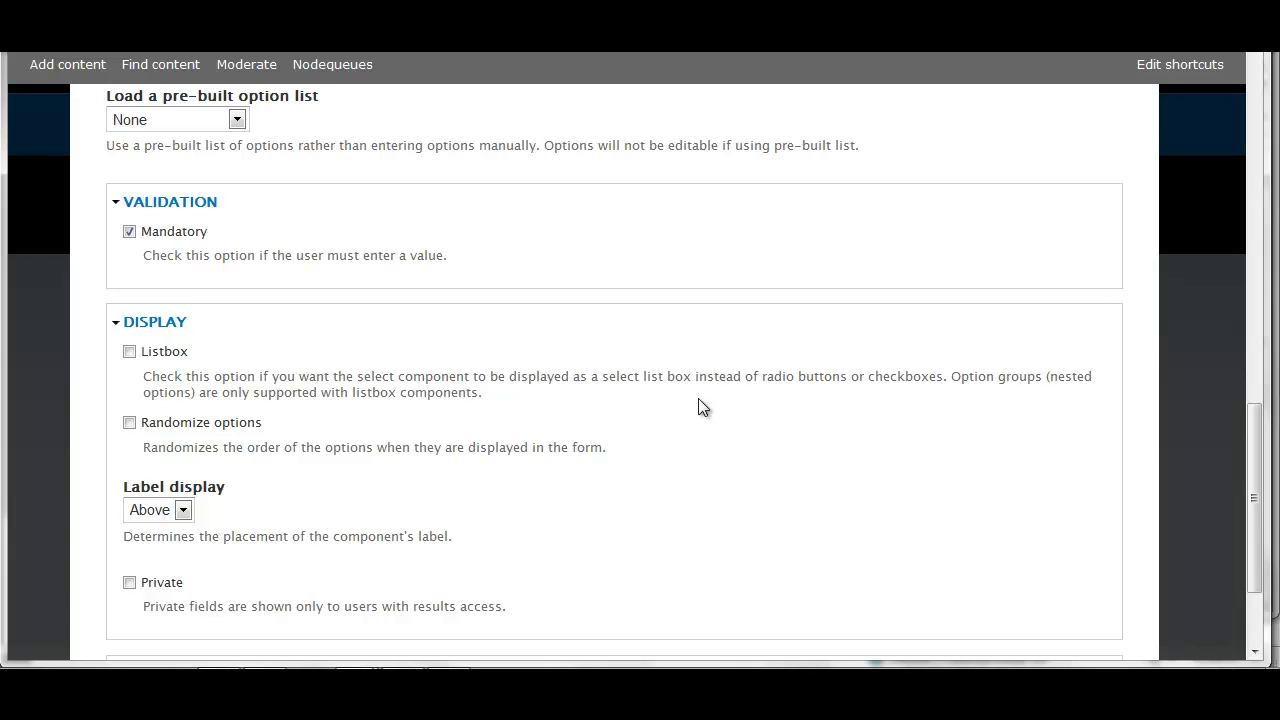
{"action": "scroll", "coordinate": [640, 490], "scroll_direction": "down", "scroll_amount": 2}
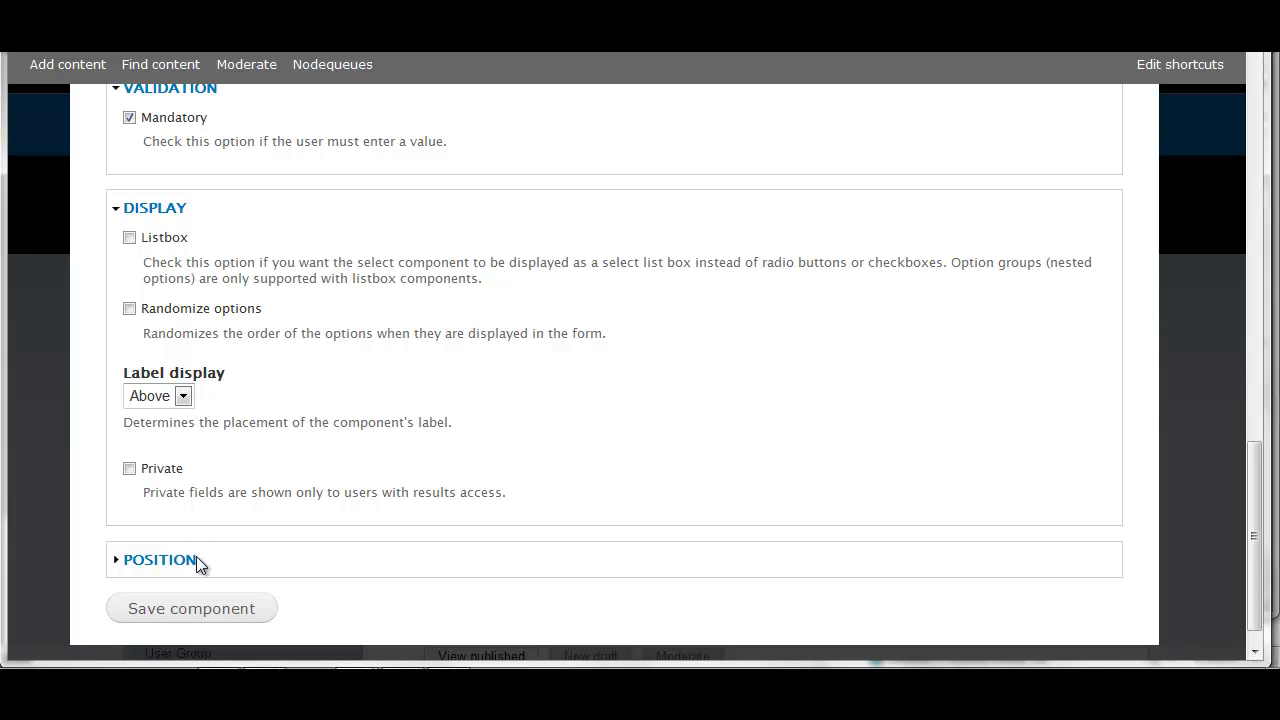
{"action": "left_click", "coordinate": [193, 609]}
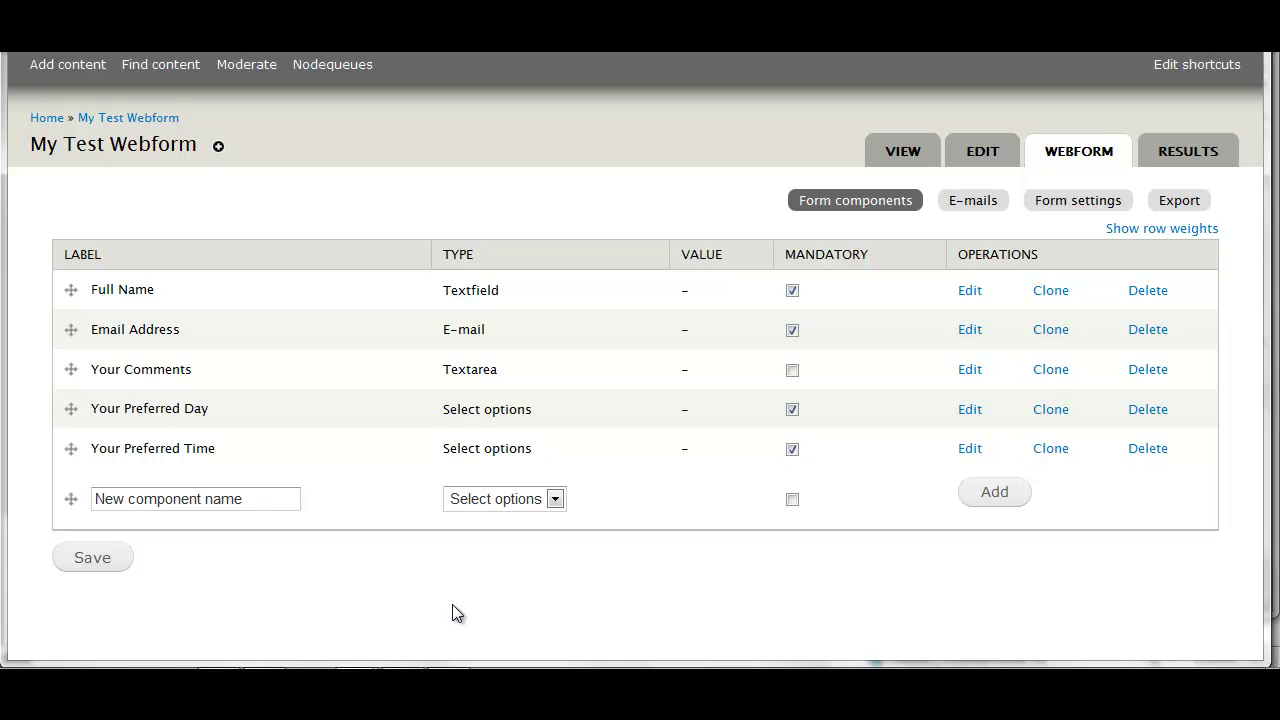
Add a new component named 'Personal Information' with type Fieldset
{"action": "left_click", "coordinate": [274, 500]}
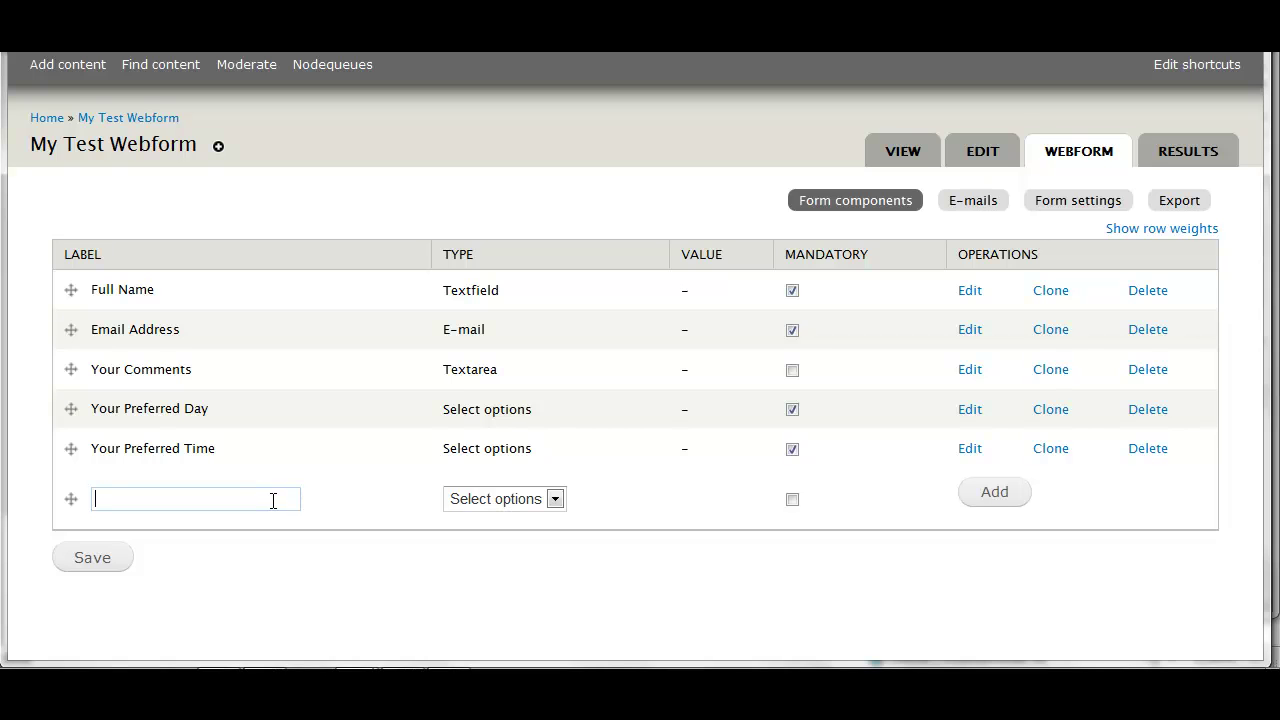
{"action": "type", "text": "Pers"}
{"action": "type", "text": "onal Inform"}
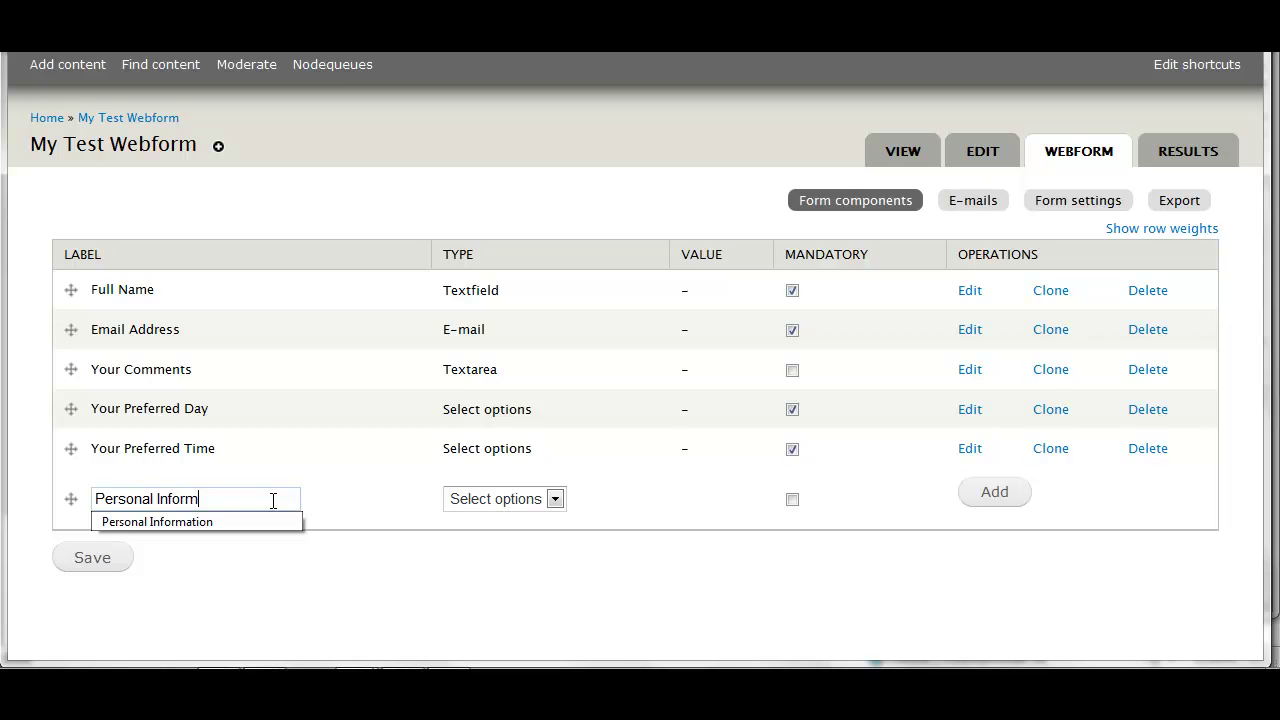
{"action": "type", "text": "ation"}
{"action": "left_click", "coordinate": [555, 499]}
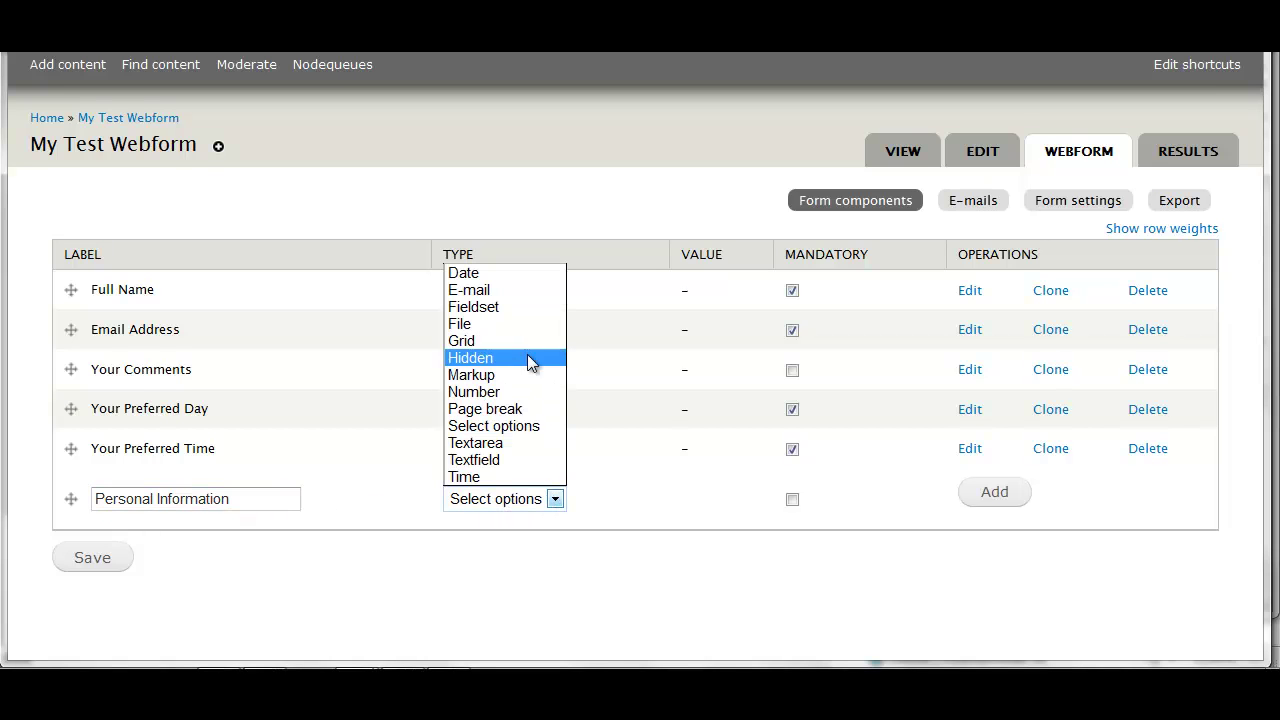
{"action": "left_click", "coordinate": [511, 309]}
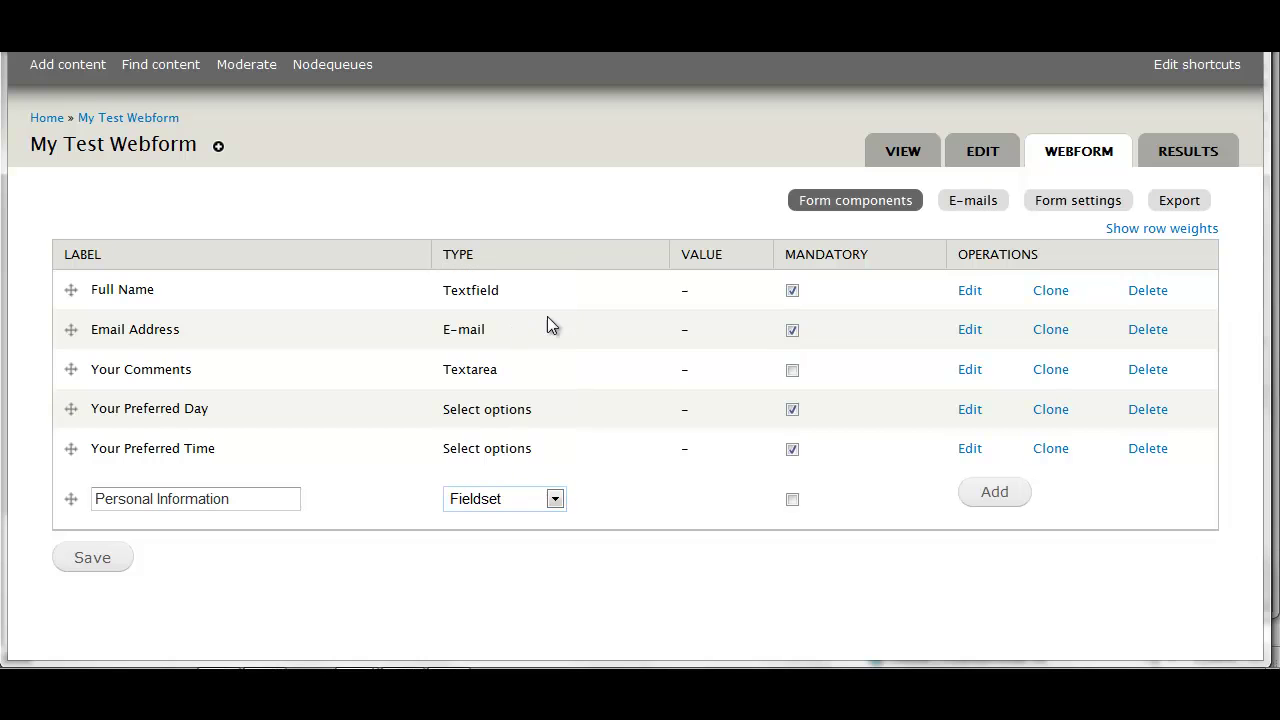
{"action": "left_click", "coordinate": [998, 497]}
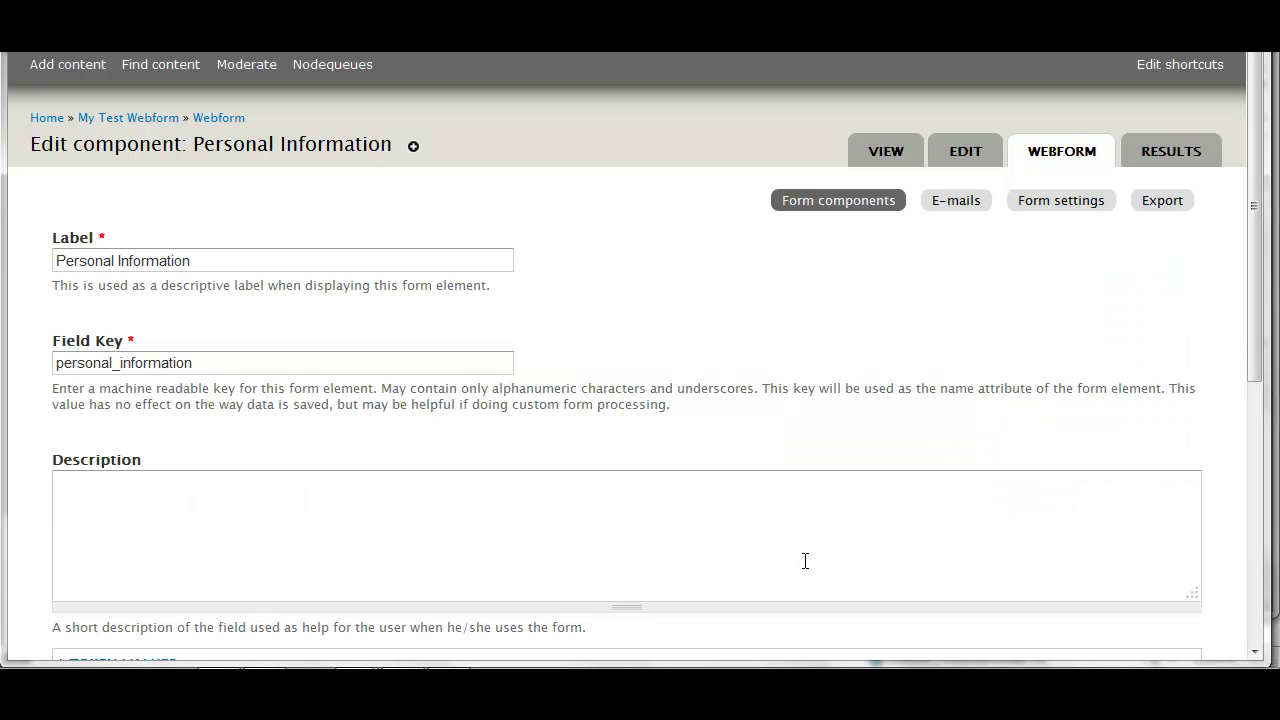
Save the Personal Information fieldset and move it to the top of the component list
{"action": "scroll", "coordinate": [805, 561], "scroll_direction": "down", "scroll_amount": 5}
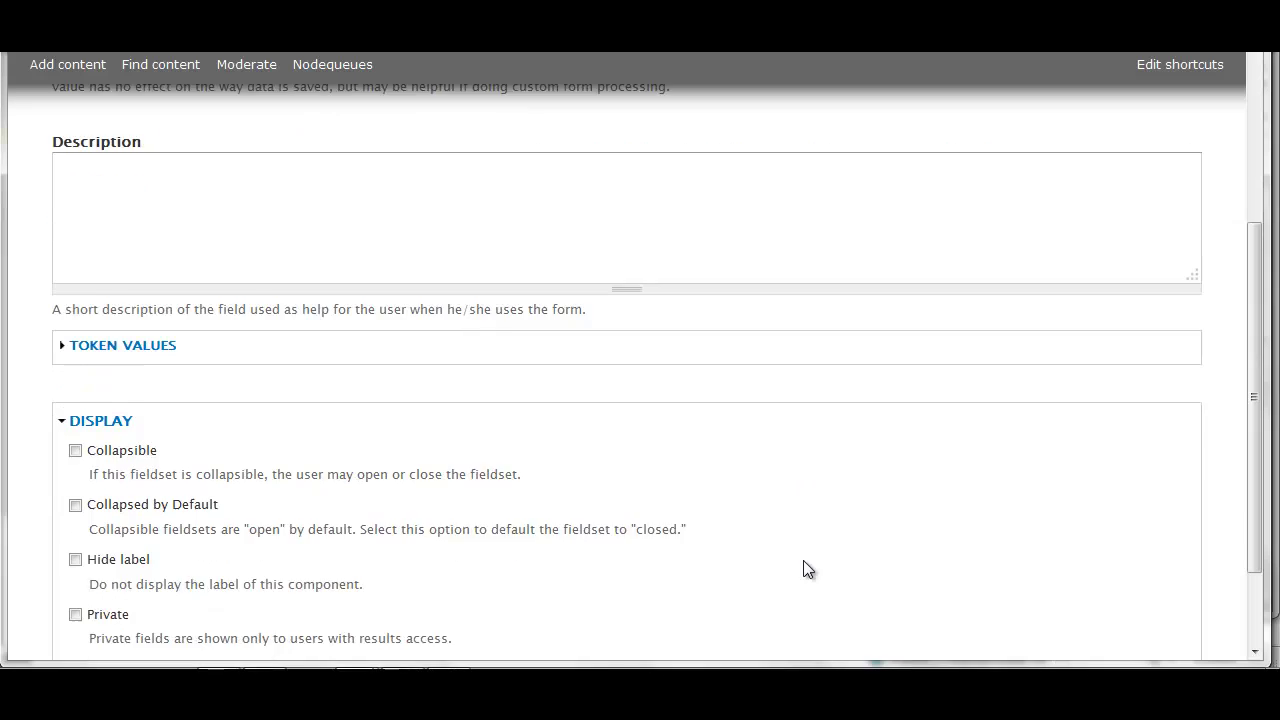
{"action": "left_click", "coordinate": [196, 589]}
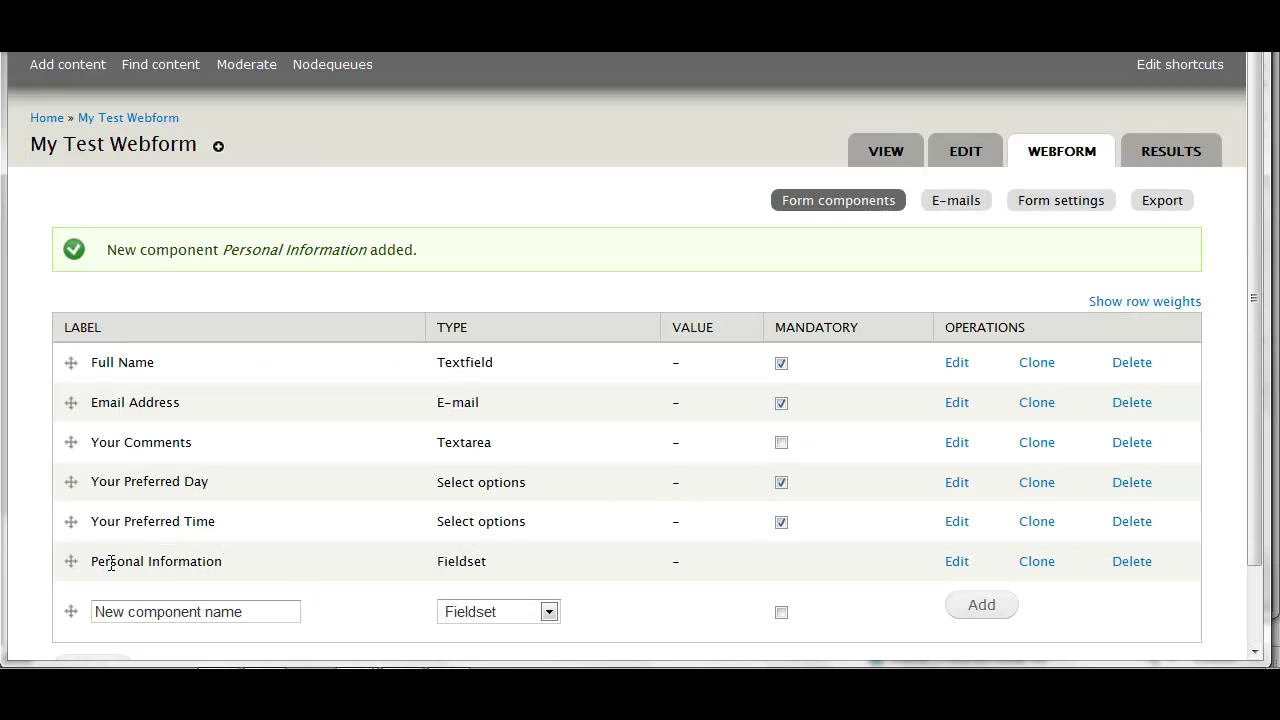
{"action": "left_click_drag", "start_coordinate": [70, 561], "coordinate": [52, 366]}
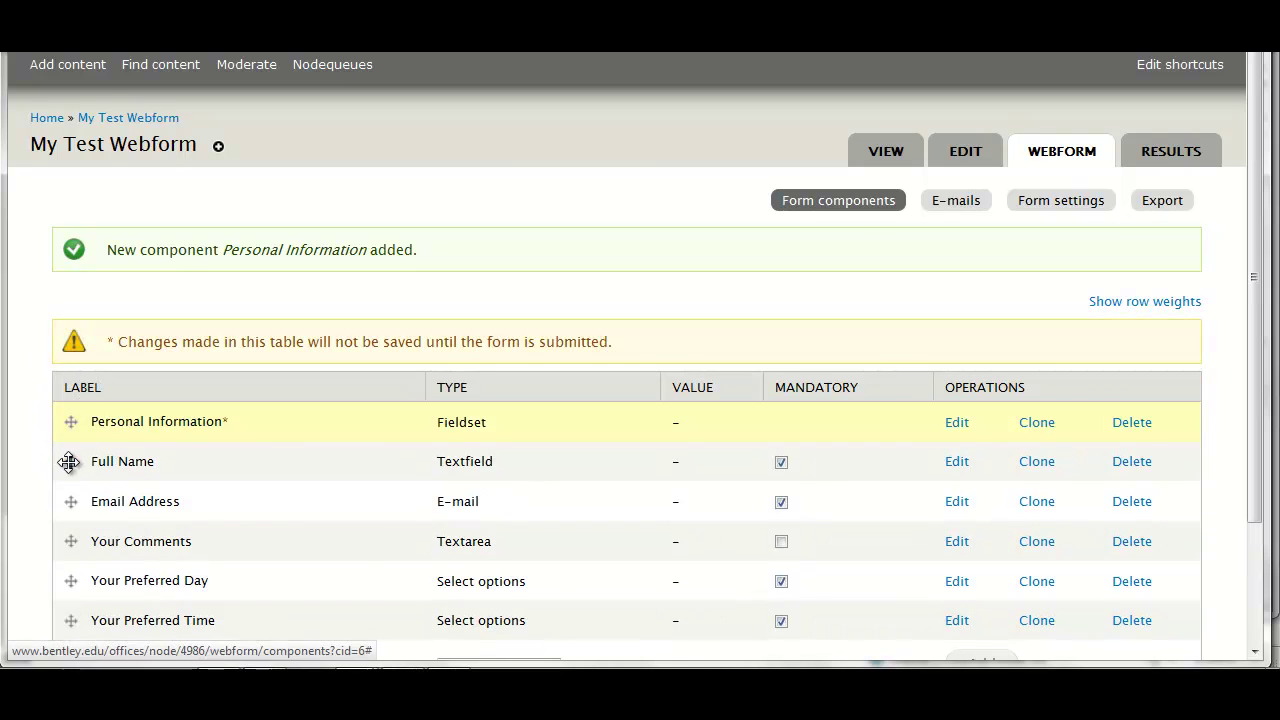
Nest Full Name and Email Address under Personal Information and save the new order
{"action": "left_click_drag", "start_coordinate": [70, 461], "coordinate": [102, 459]}
{"action": "left_click_drag", "start_coordinate": [70, 501], "coordinate": [100, 500]}
{"action": "scroll", "coordinate": [557, 556], "scroll_direction": "down", "scroll_amount": 3}
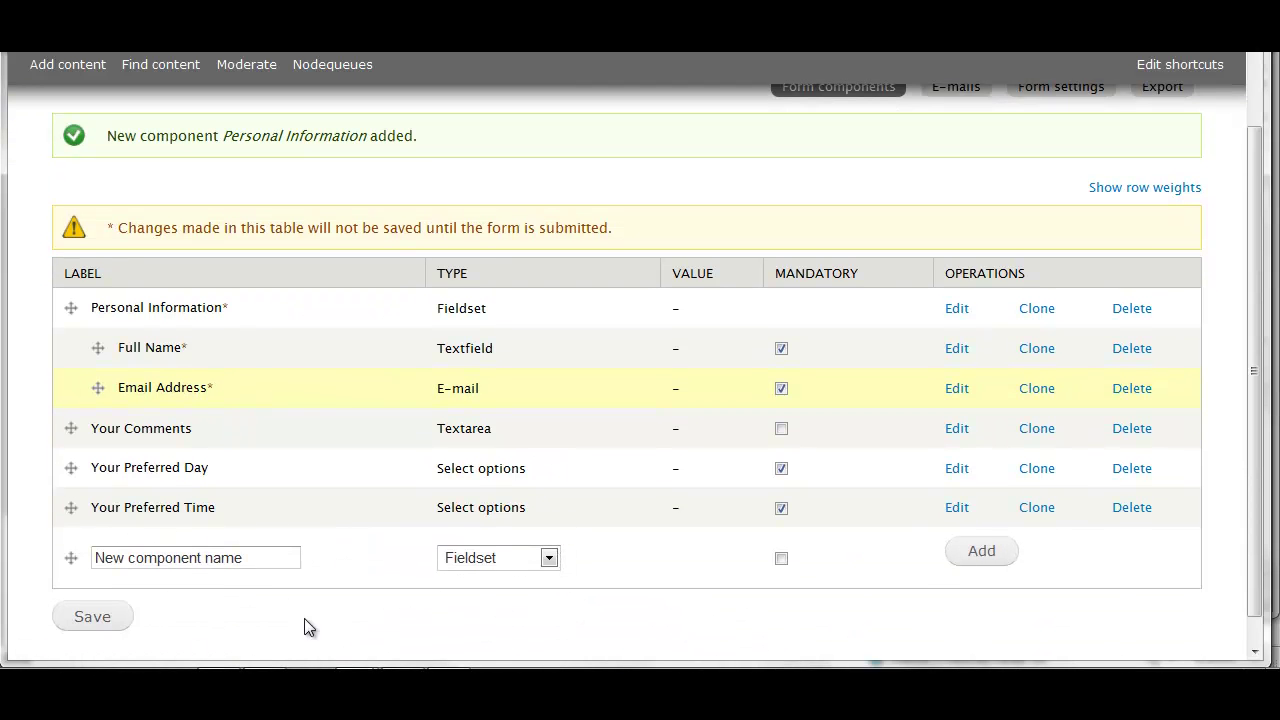
{"action": "left_click", "coordinate": [93, 620]}
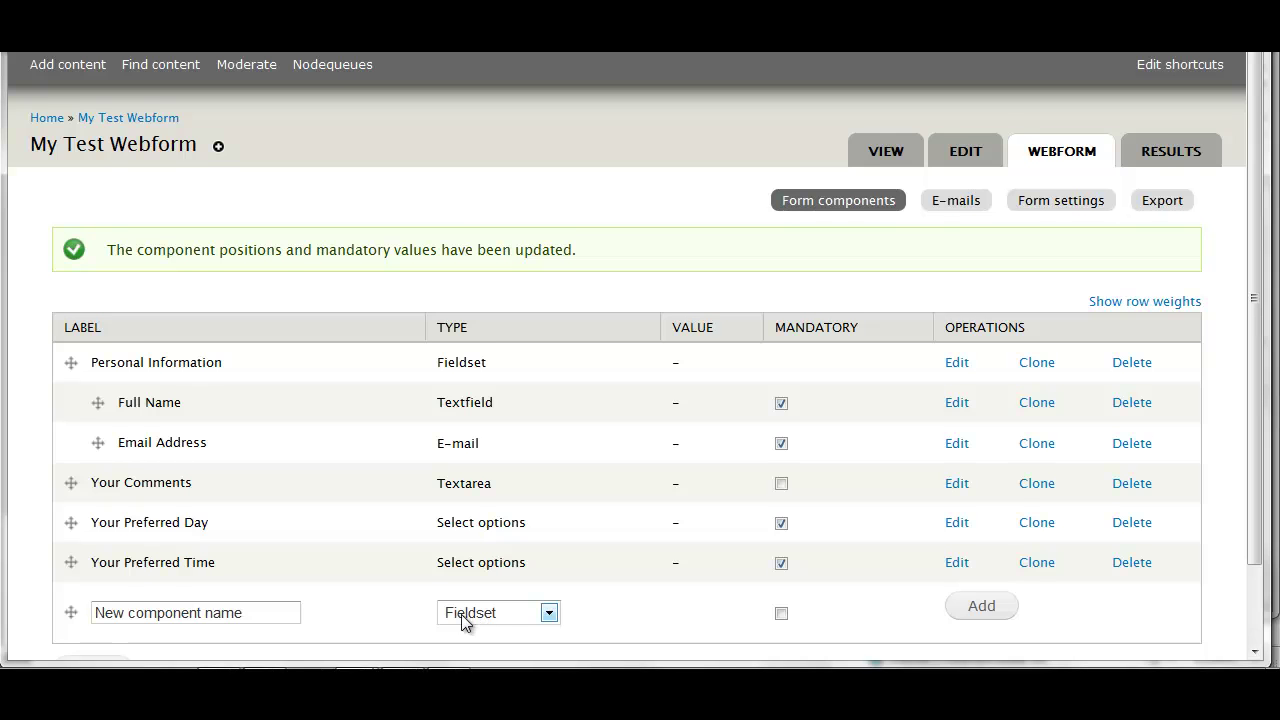
{"action": "scroll", "coordinate": [610, 560], "scroll_direction": "down", "scroll_amount": 2}
{"action": "left_click", "coordinate": [549, 528]}
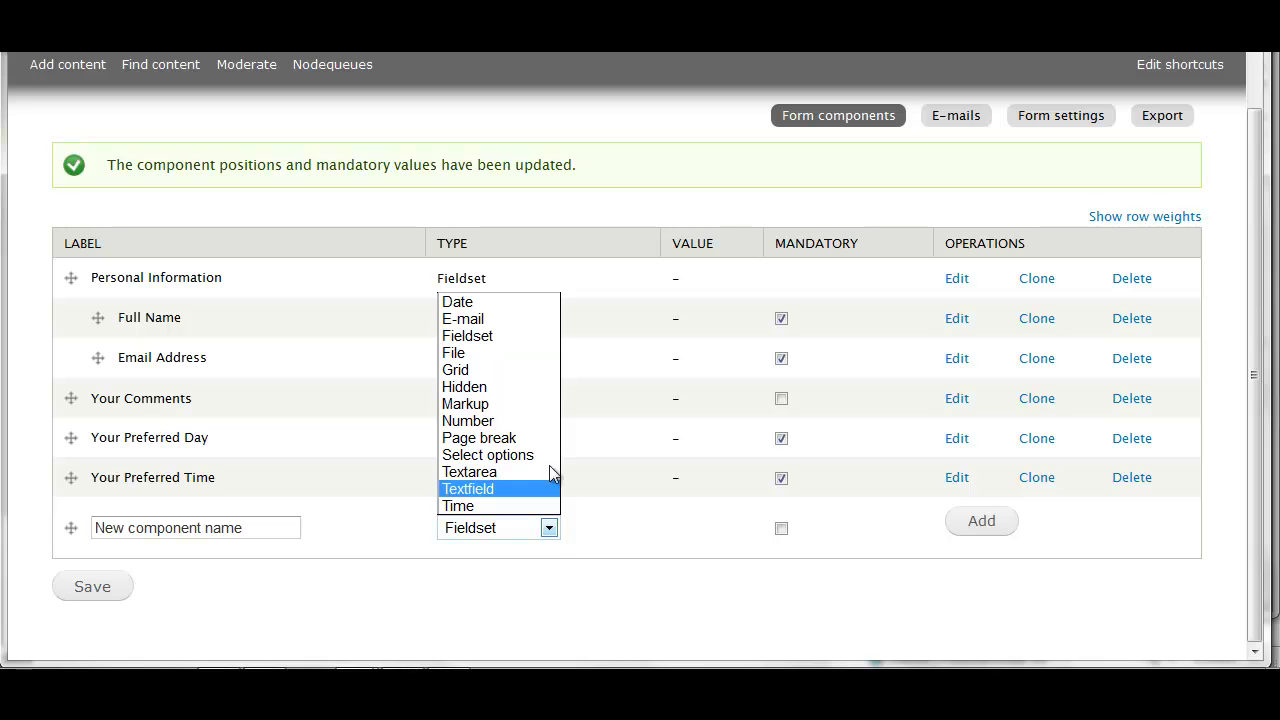
Set the new component's type to File and name it 'Please Upload Your Resume'
{"action": "left_click", "coordinate": [519, 352]}
{"action": "left_click", "coordinate": [258, 530]}
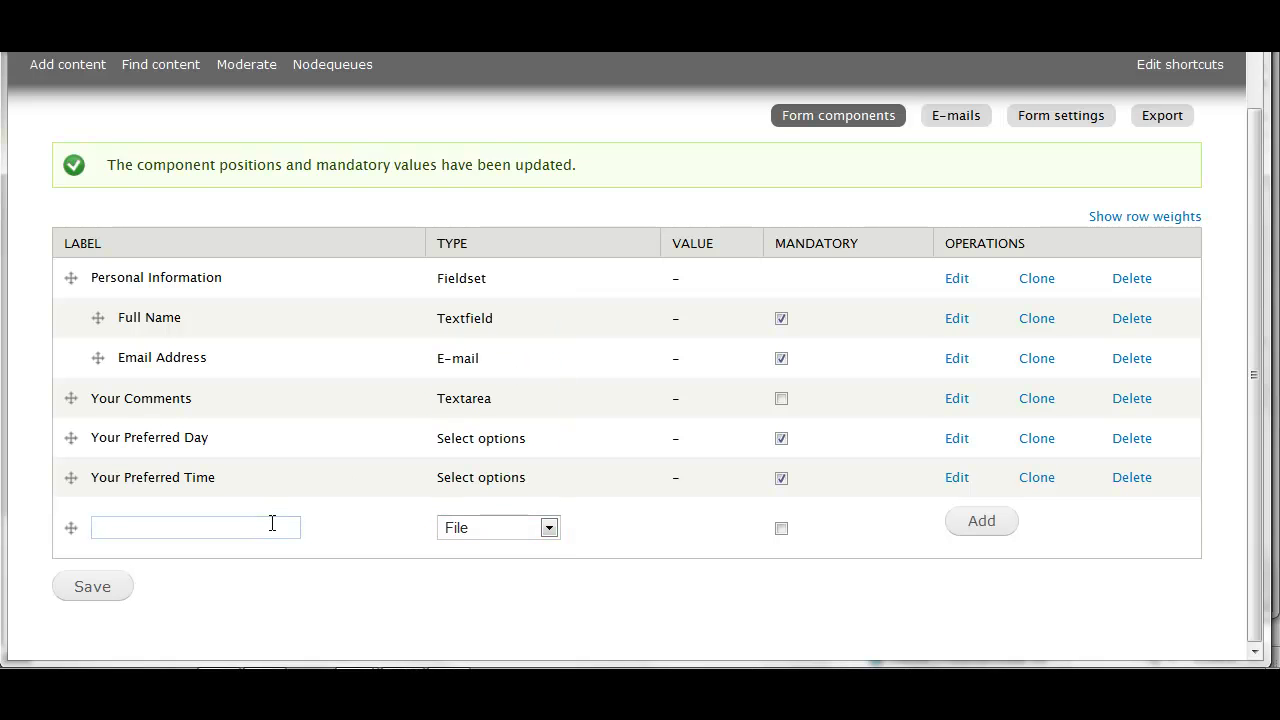
{"action": "type", "text": "Your"}
{"action": "key", "text": "BackSpace"}
{"action": "key", "text": "BackSpace"}
{"action": "key", "text": "BackSpace"}
{"action": "key", "text": "BackSpace"}
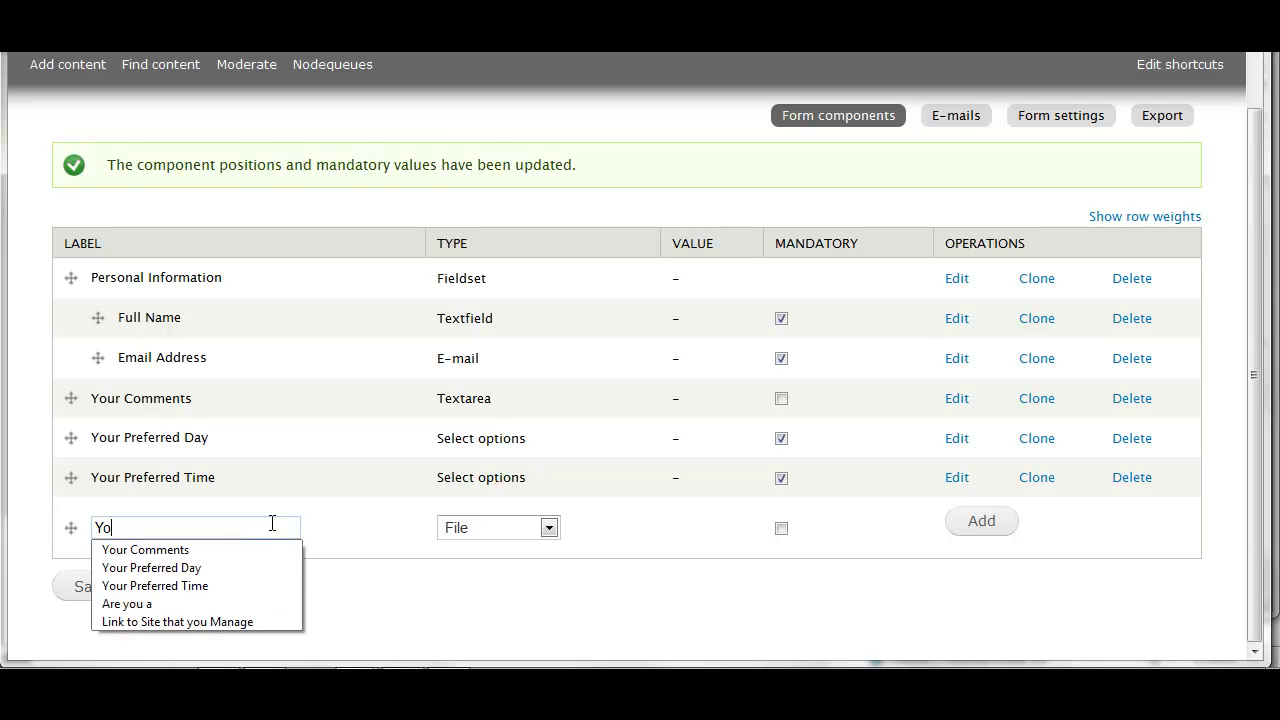
{"action": "type", "text": "Please Upload you"}
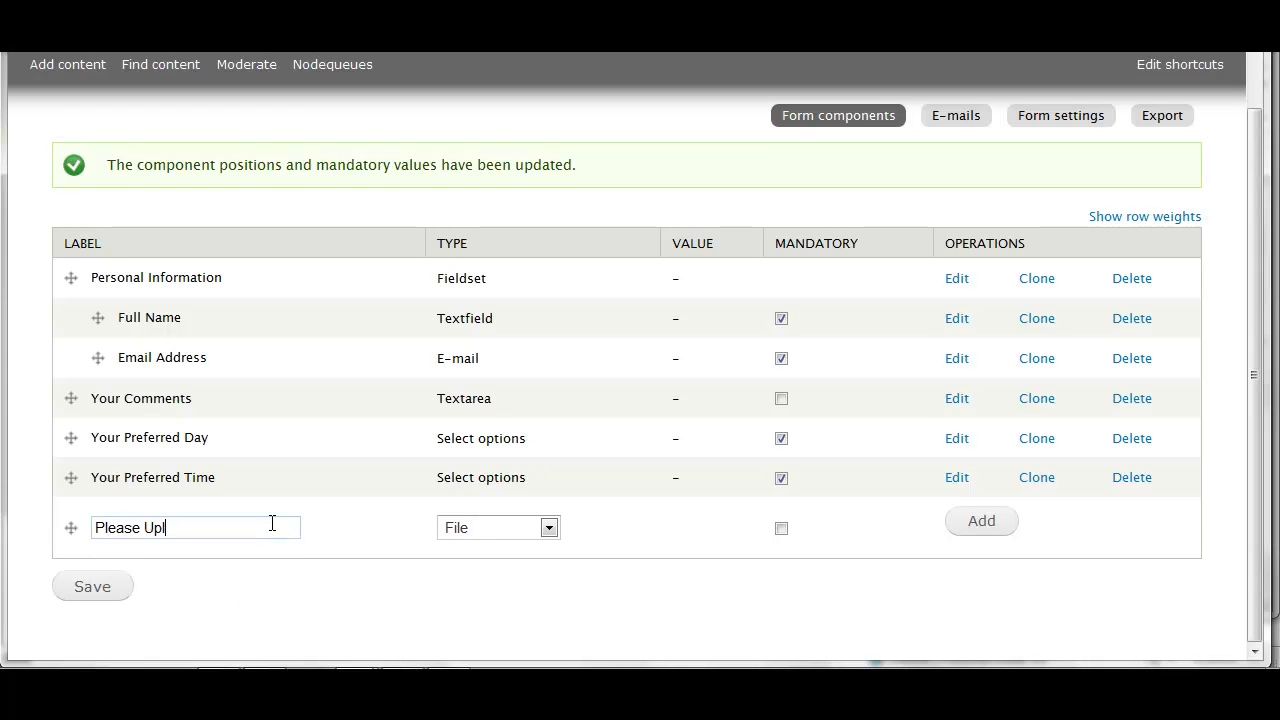
{"action": "key", "text": "BackSpace"}
{"action": "key", "text": "BackSpace"}
{"action": "key", "text": "BackSpace"}
{"action": "type", "text": "Your Resume"}
Add the resume File component and allow pdf, doc and docx uploads
{"action": "left_click", "coordinate": [980, 524]}
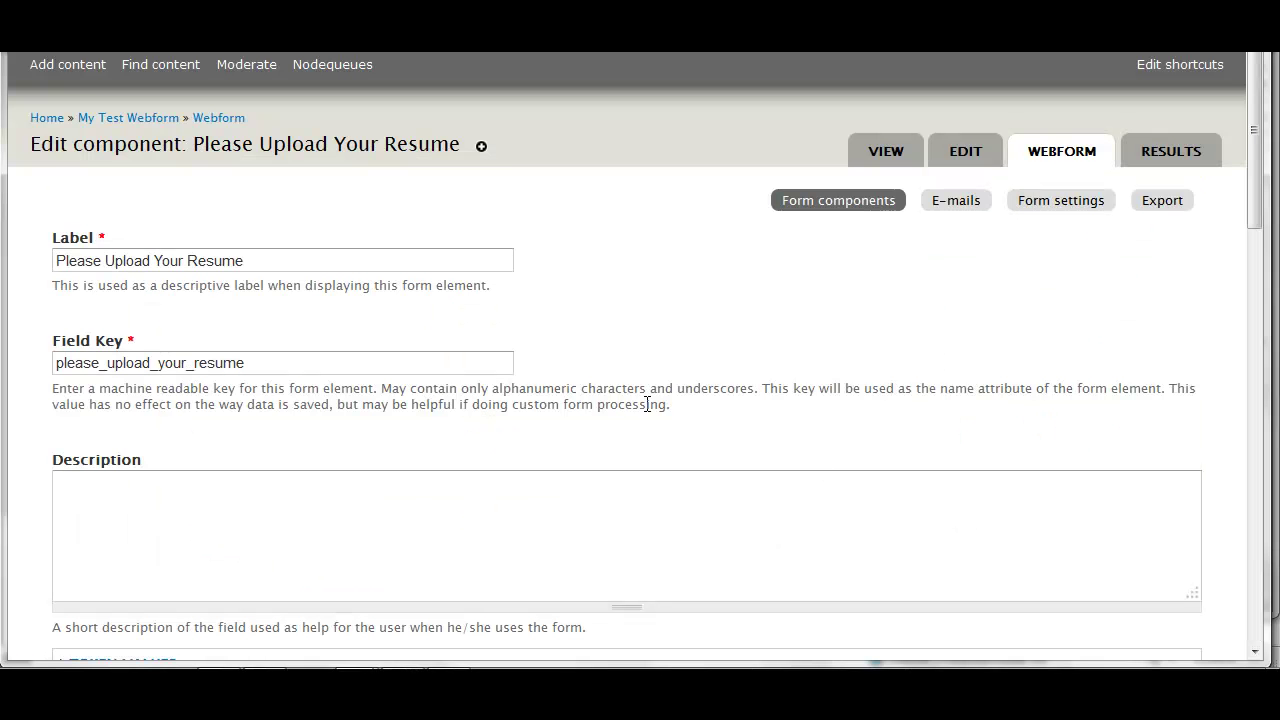
{"action": "scroll", "coordinate": [614, 386], "scroll_direction": "down", "scroll_amount": 3}
{"action": "scroll", "coordinate": [615, 388], "scroll_direction": "down", "scroll_amount": 1}
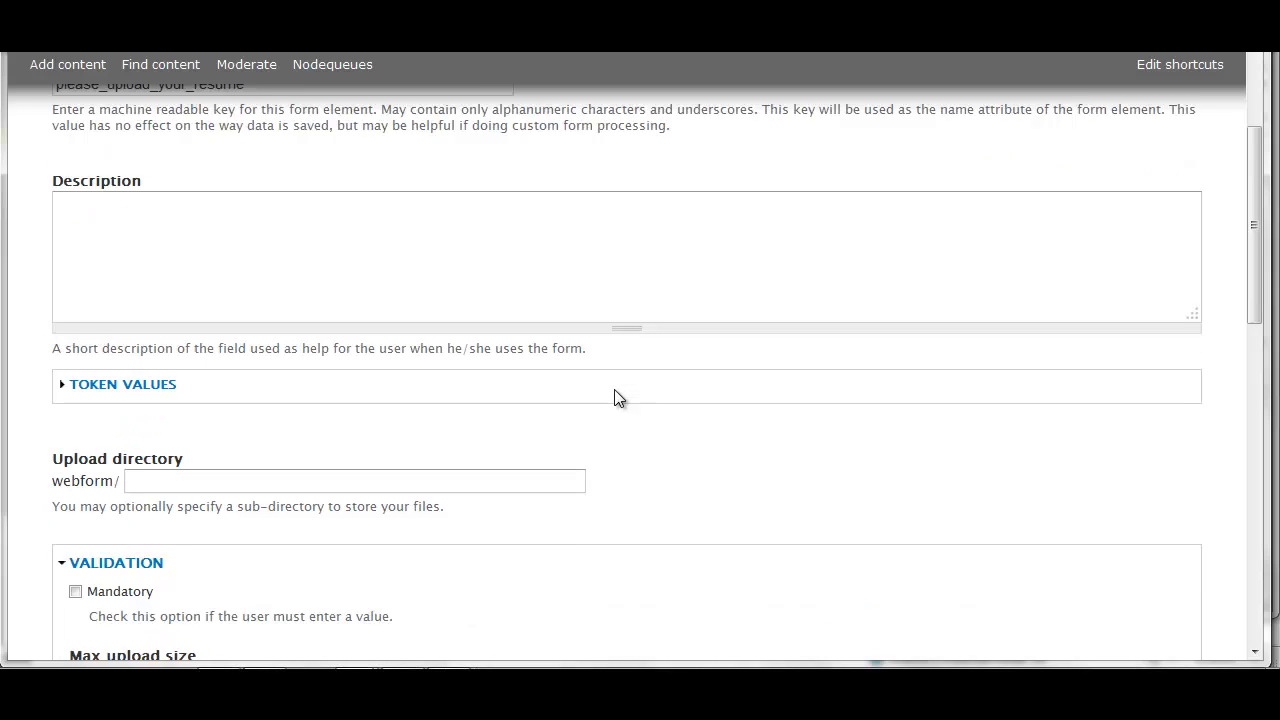
{"action": "scroll", "coordinate": [656, 400], "scroll_direction": "down", "scroll_amount": 1}
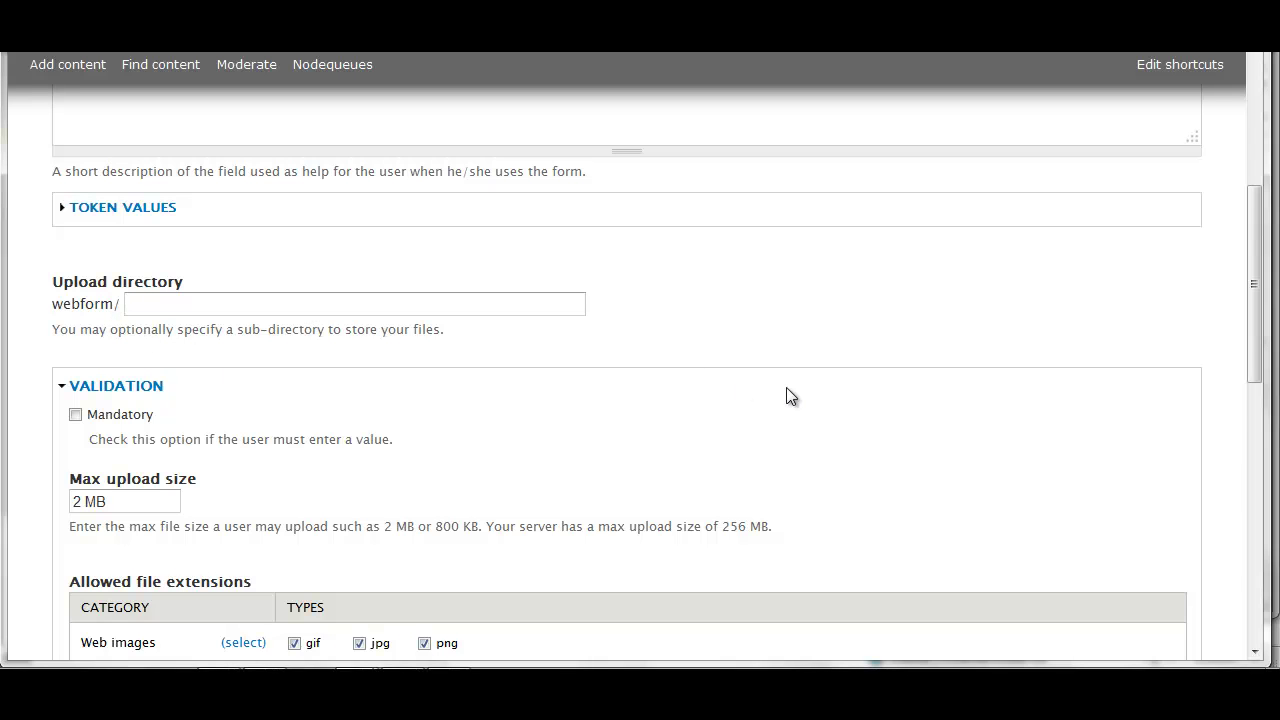
{"action": "scroll", "coordinate": [786, 390], "scroll_direction": "down", "scroll_amount": 1}
{"action": "scroll", "coordinate": [786, 393], "scroll_direction": "down", "scroll_amount": 1}
{"action": "scroll", "coordinate": [787, 393], "scroll_direction": "down", "scroll_amount": 2}
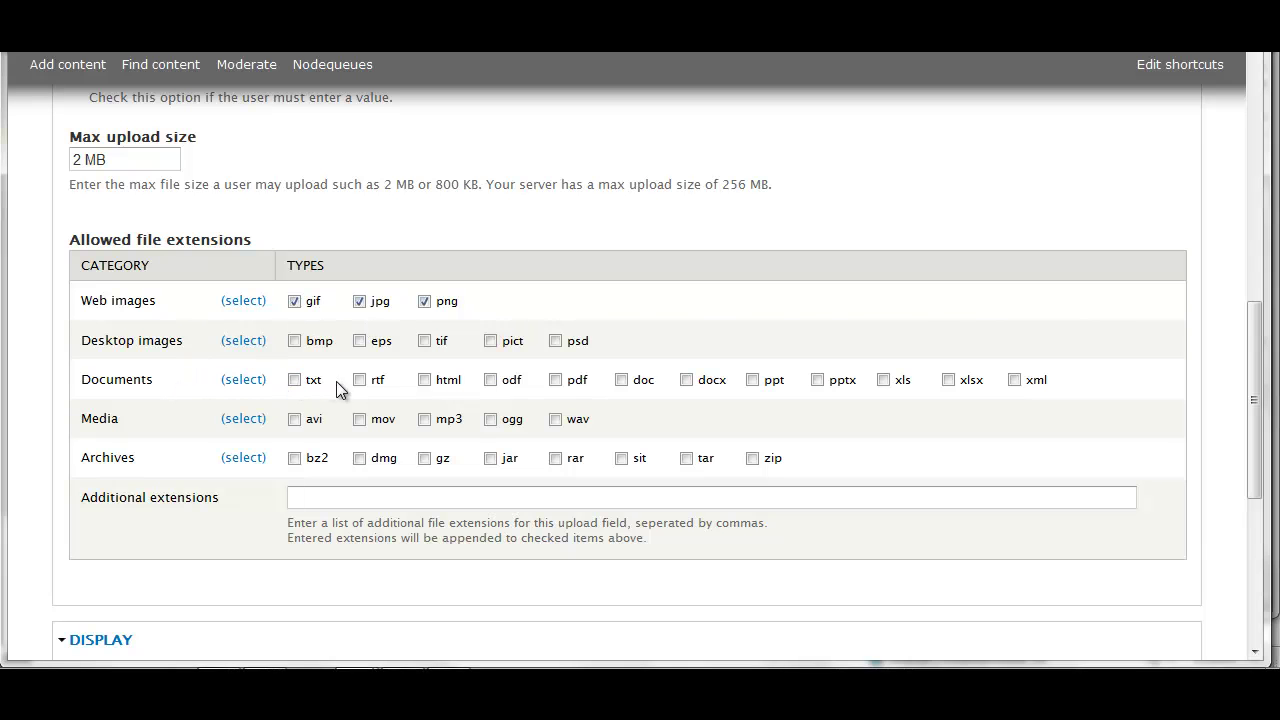
{"action": "left_click", "coordinate": [556, 380]}
{"action": "left_click", "coordinate": [622, 380]}
Display the upload field's label inline and save the component
{"action": "scroll", "coordinate": [283, 592], "scroll_direction": "down", "scroll_amount": 3}
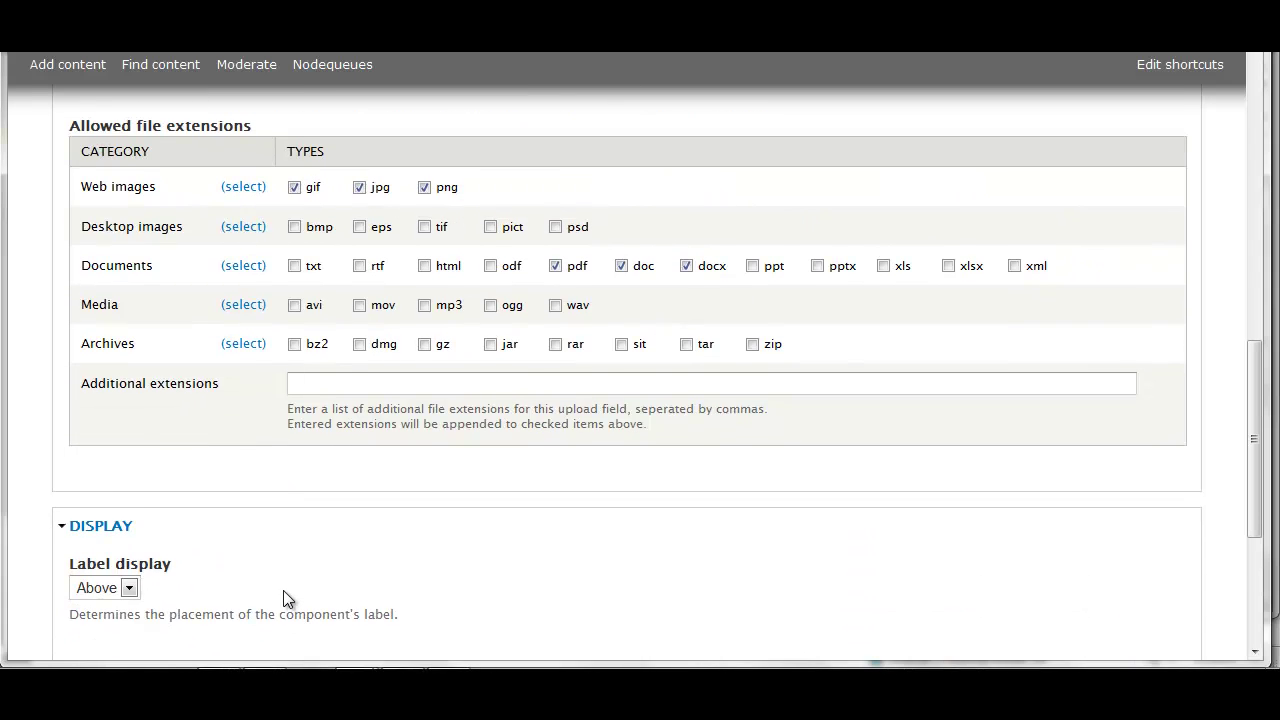
{"action": "scroll", "coordinate": [283, 591], "scroll_direction": "down", "scroll_amount": 3}
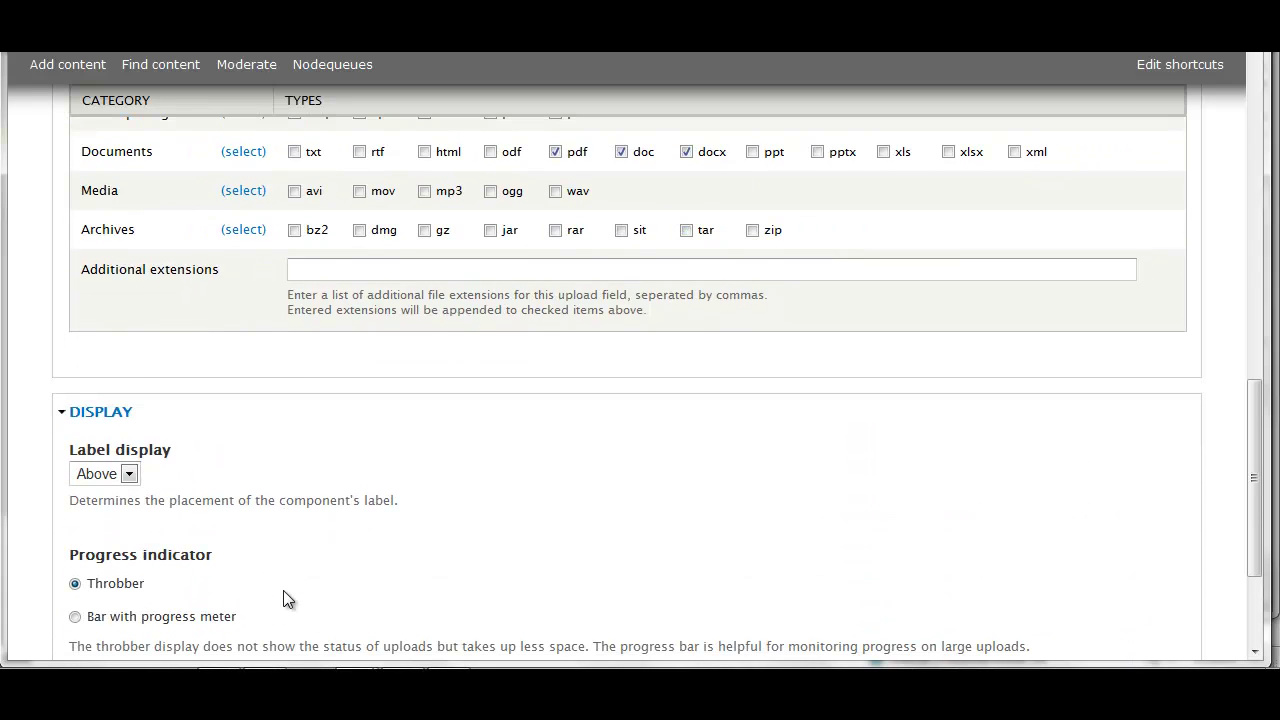
{"action": "scroll", "coordinate": [283, 599], "scroll_direction": "down", "scroll_amount": 3}
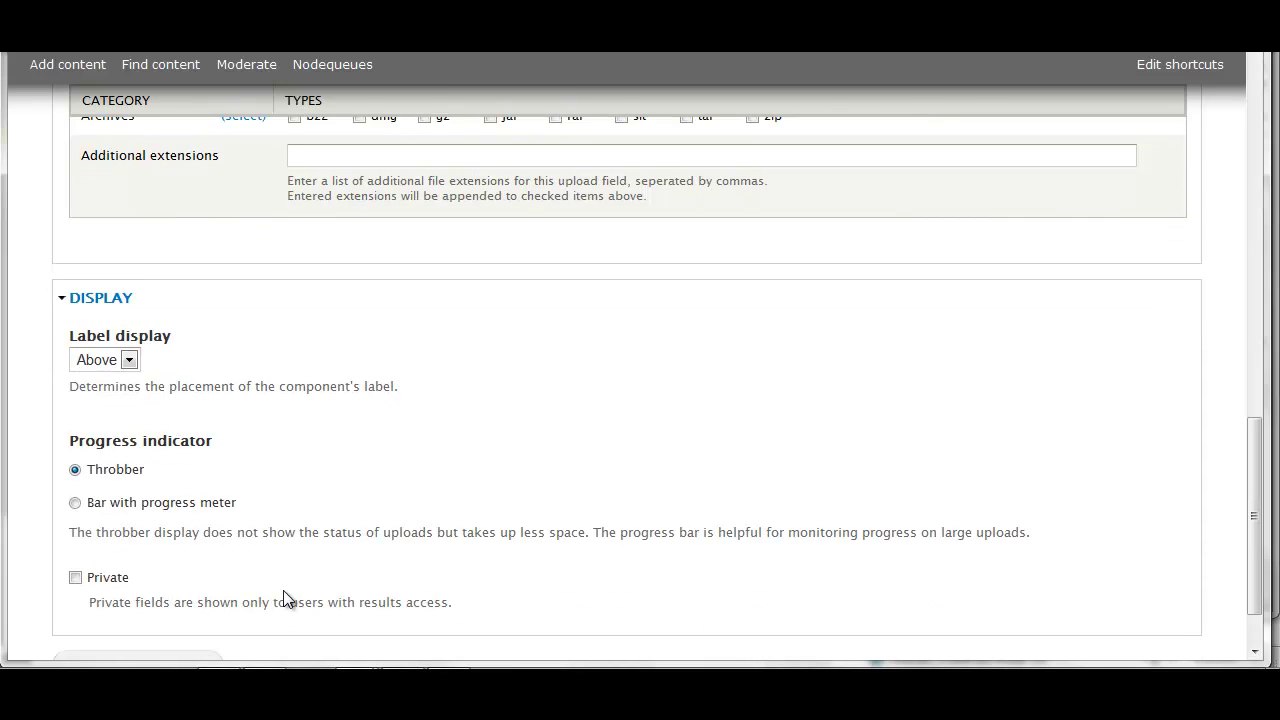
{"action": "scroll", "coordinate": [283, 598], "scroll_direction": "down", "scroll_amount": 2}
{"action": "left_click", "coordinate": [128, 281]}
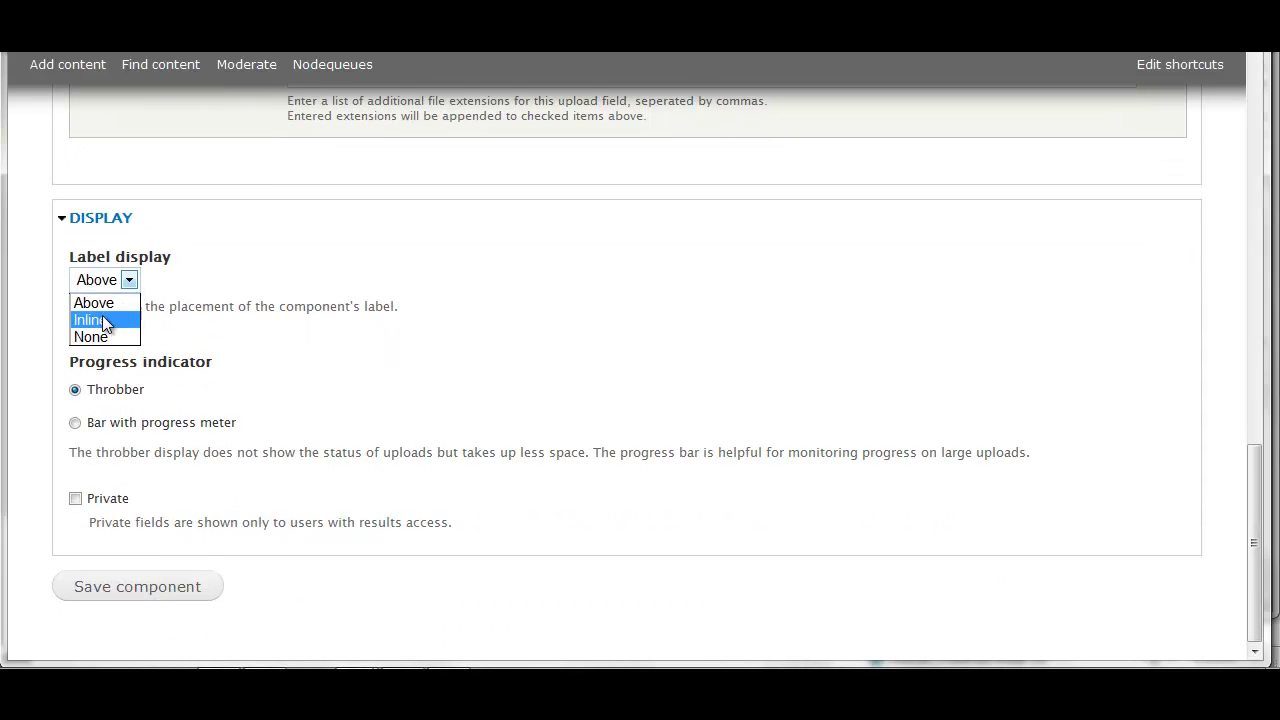
{"action": "left_click", "coordinate": [137, 588]}
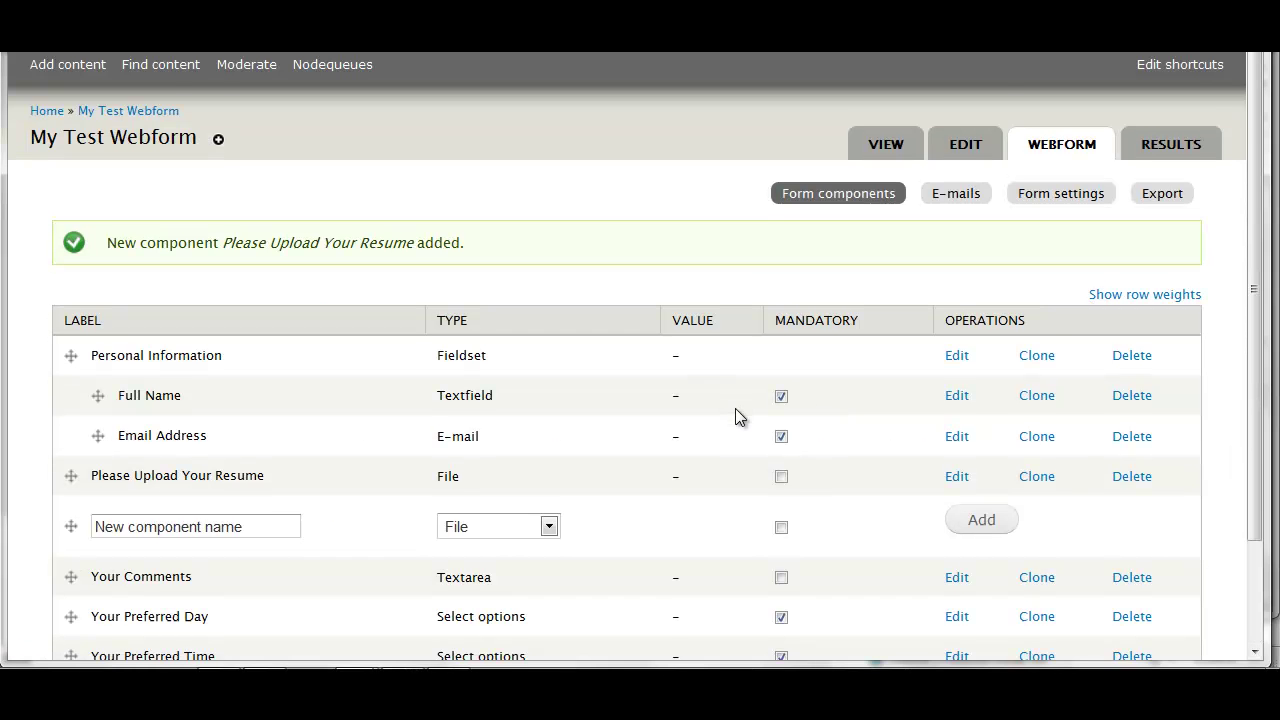
Move the new-component row to the table bottom and save the component list
{"action": "scroll", "coordinate": [735, 408], "scroll_direction": "down", "scroll_amount": 3}
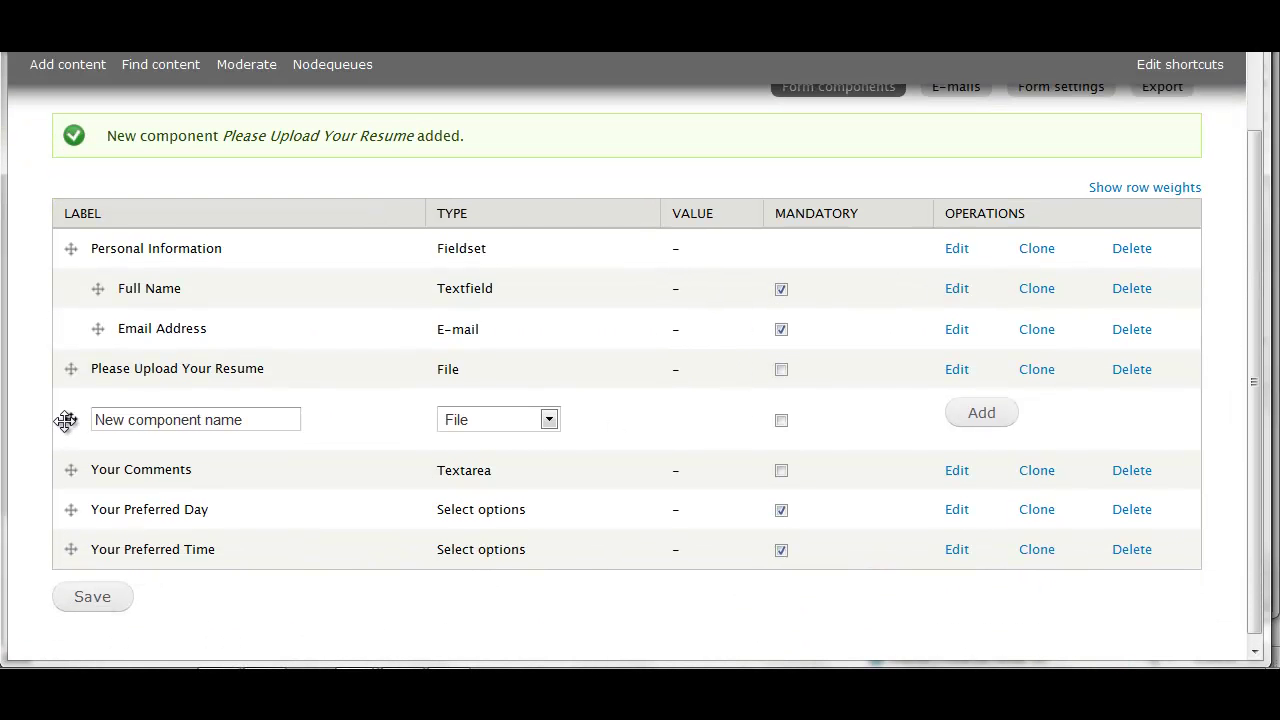
{"action": "left_click_drag", "start_coordinate": [68, 419], "coordinate": [69, 555]}
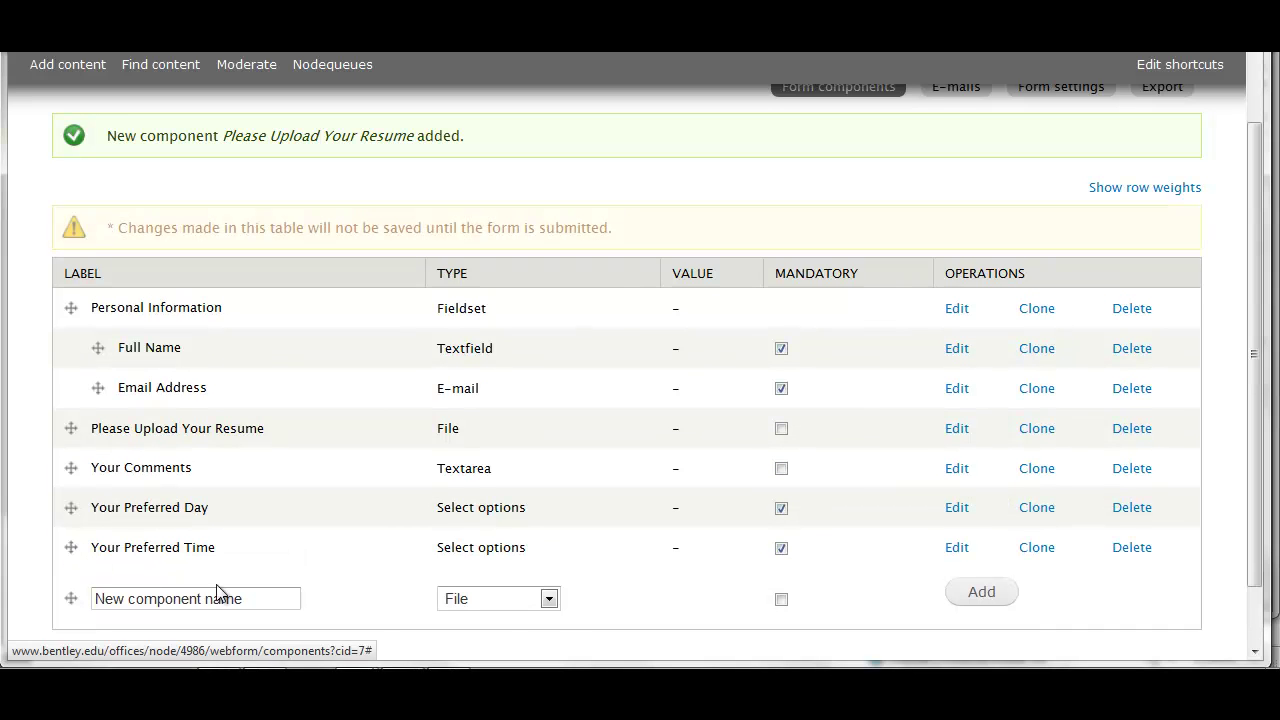
{"action": "left_click", "coordinate": [549, 600]}
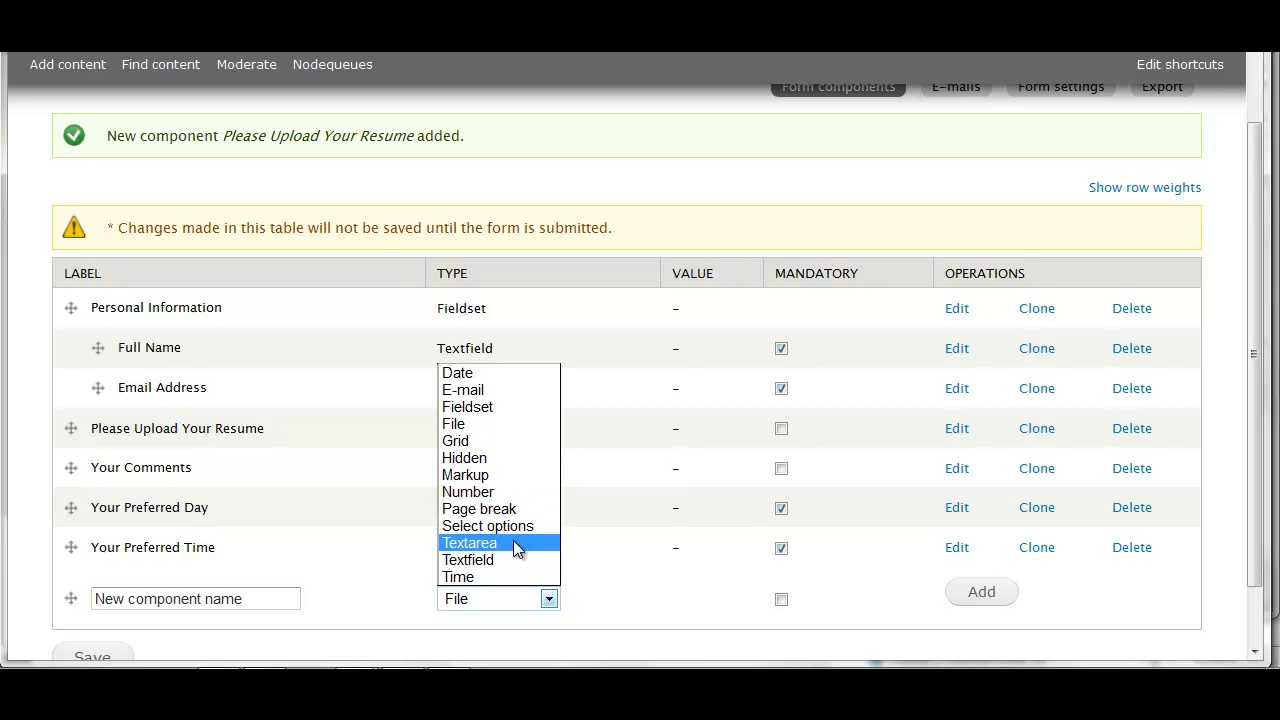
{"action": "left_click", "coordinate": [679, 624]}
{"action": "scroll", "coordinate": [1166, 603], "scroll_direction": "down", "scroll_amount": 2}
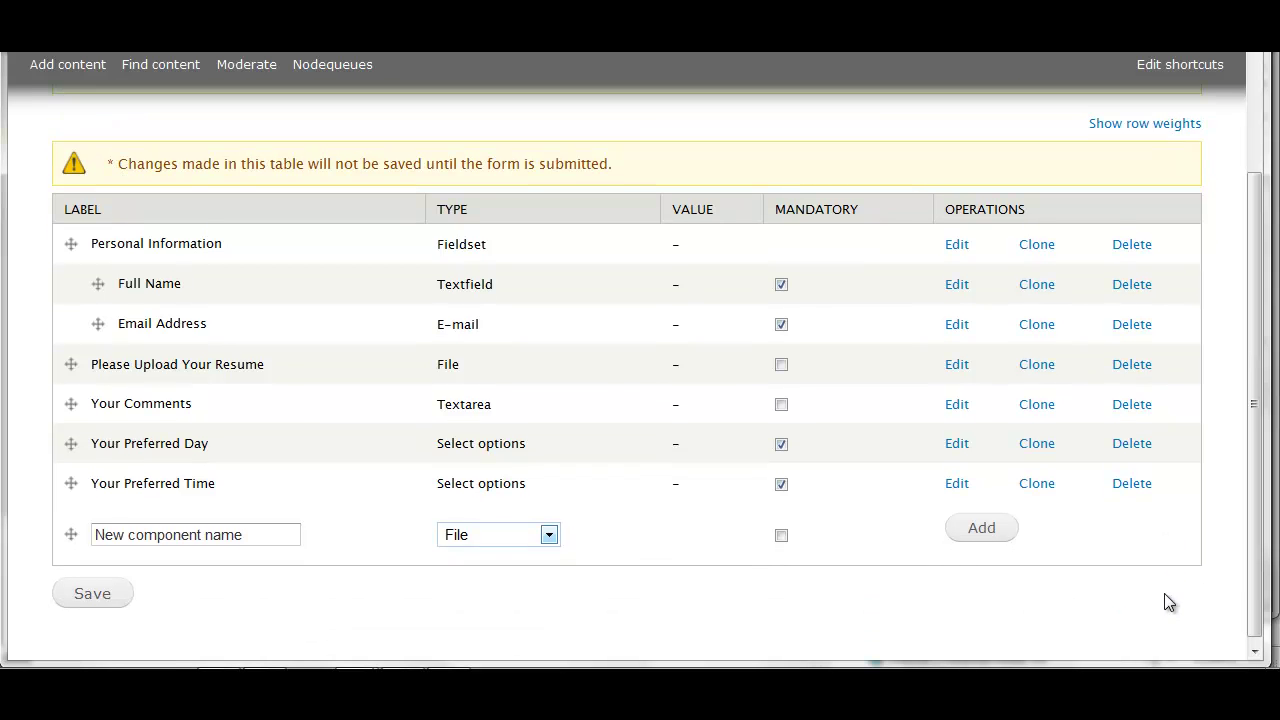
{"action": "left_click", "coordinate": [85, 590]}
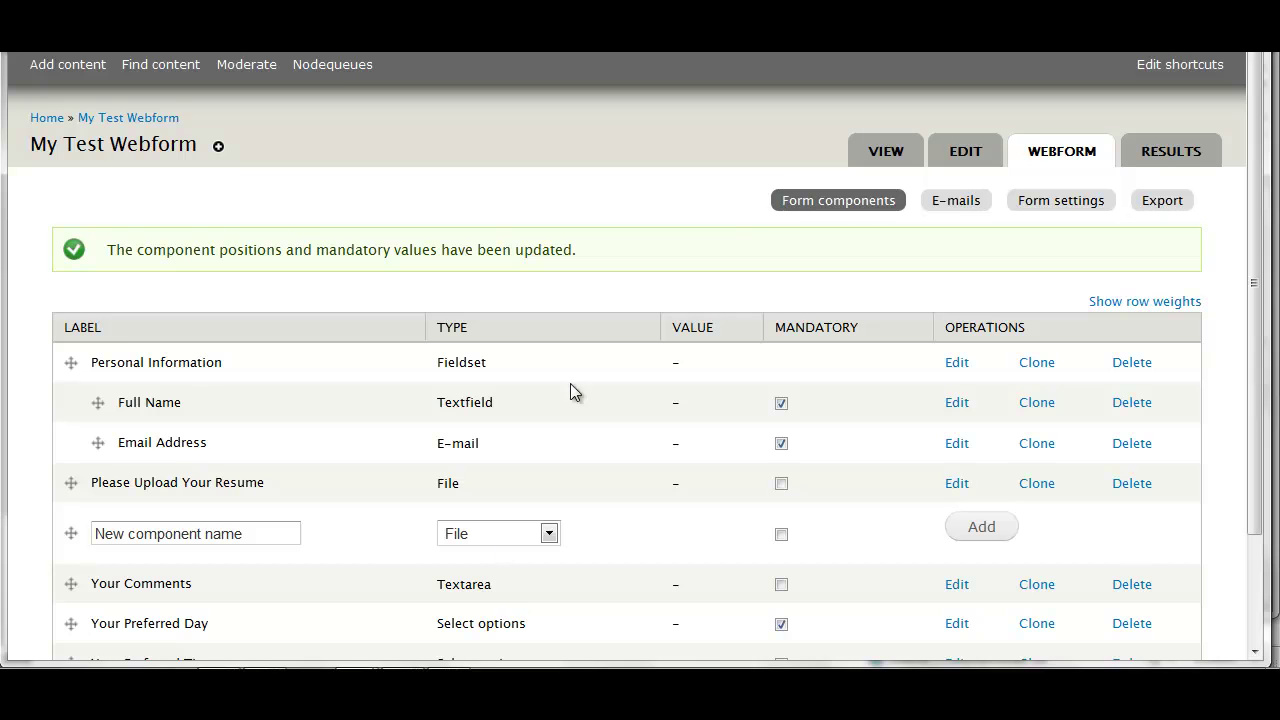
Add the recipient's e-mail address for submission notifications
{"action": "left_click", "coordinate": [959, 203]}
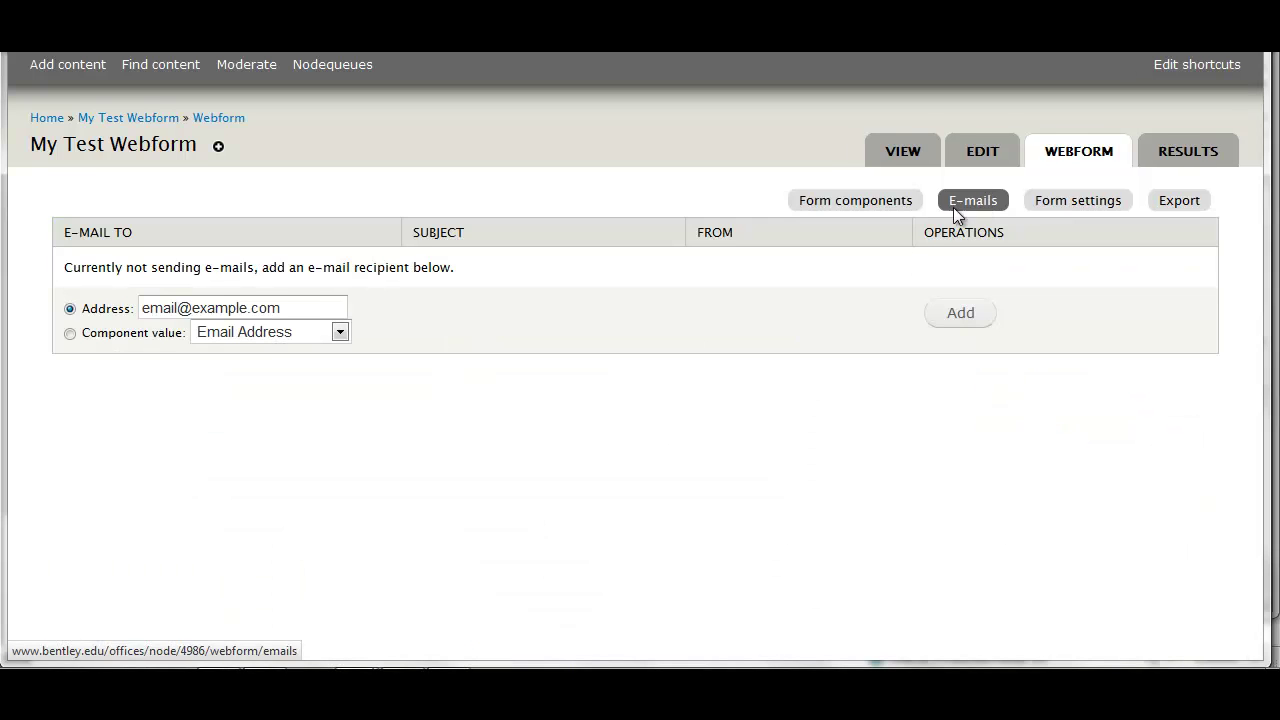
{"action": "left_click", "coordinate": [292, 302]}
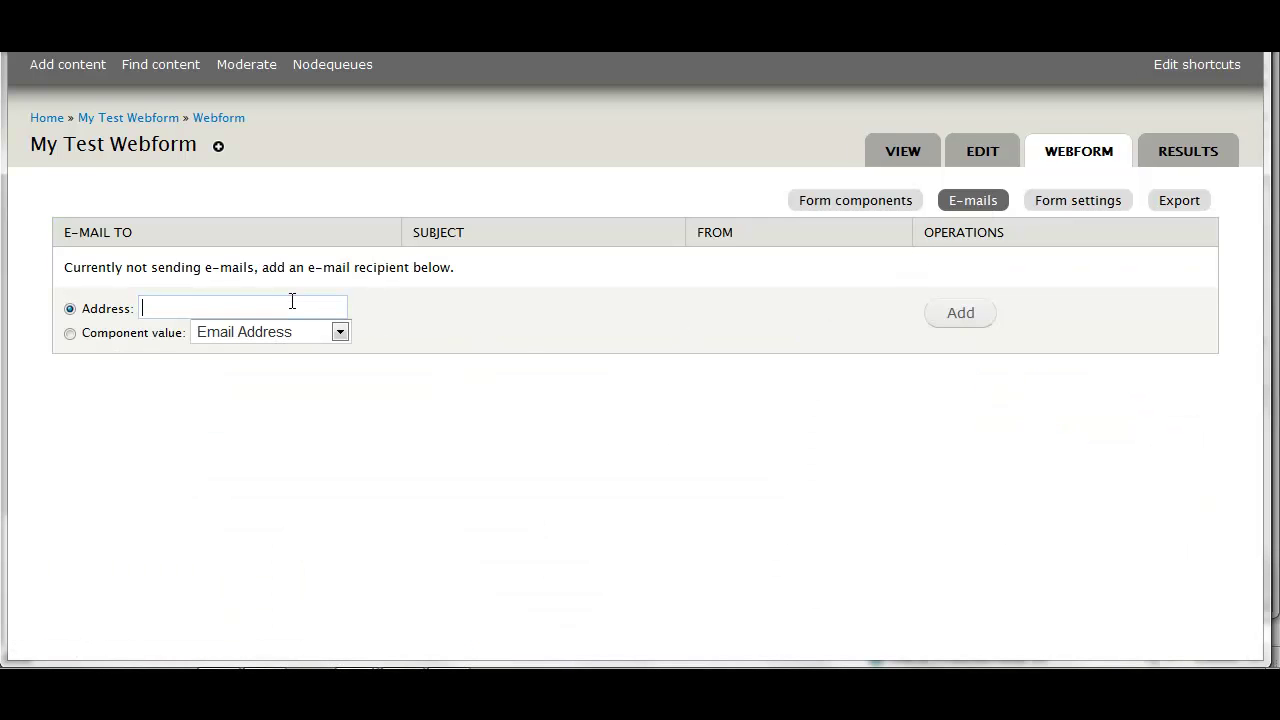
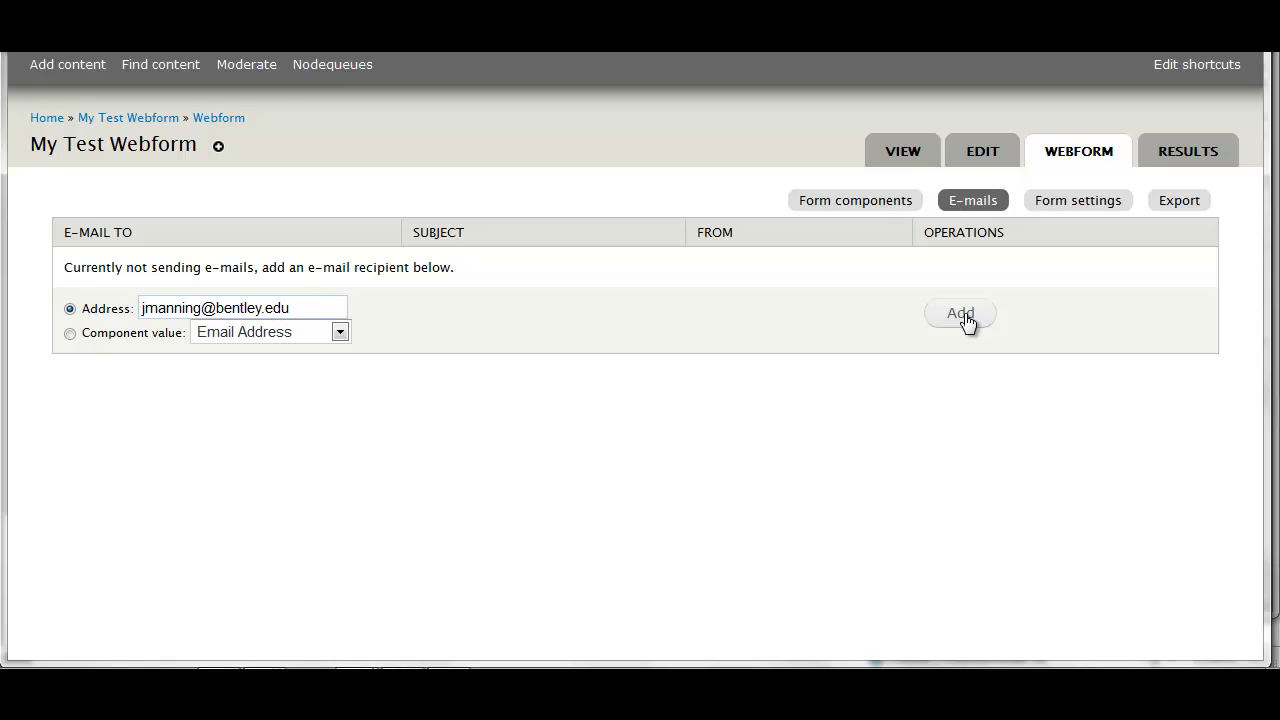
{"action": "left_click", "coordinate": [975, 324]}
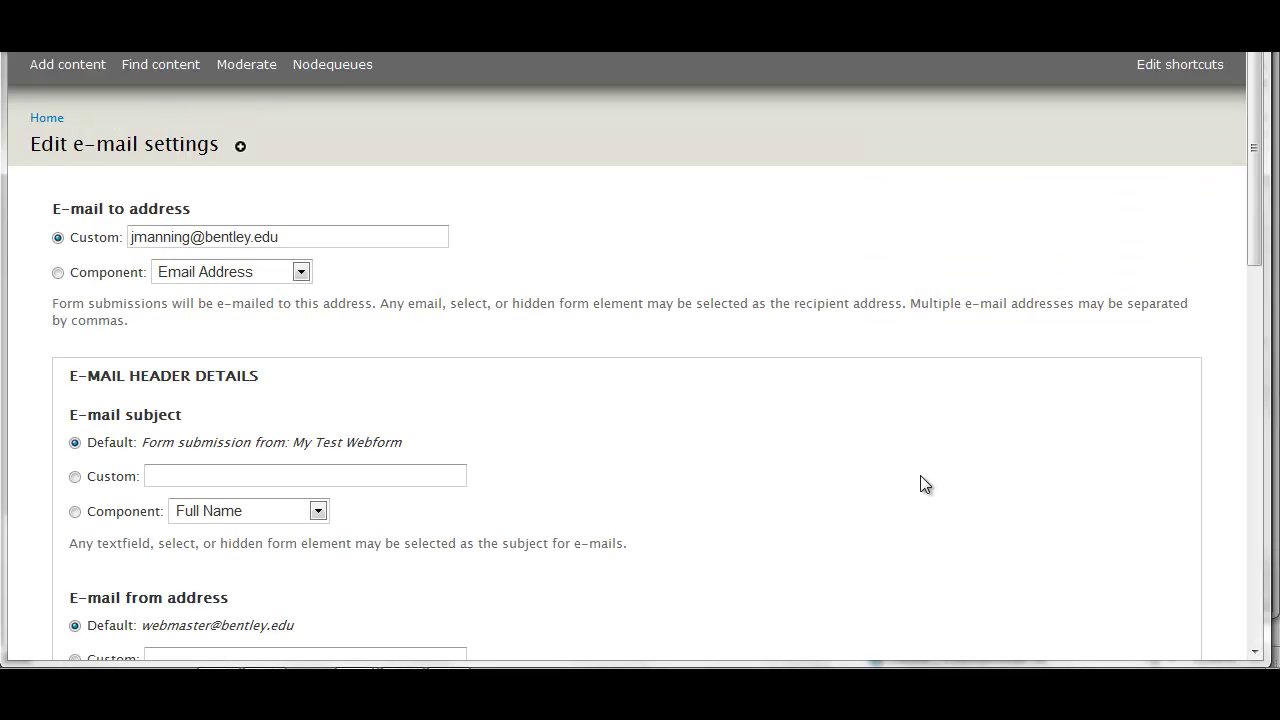
Set the e-mail from name to Component: Full Name
{"action": "scroll", "coordinate": [703, 413], "scroll_direction": "down", "scroll_amount": 1}
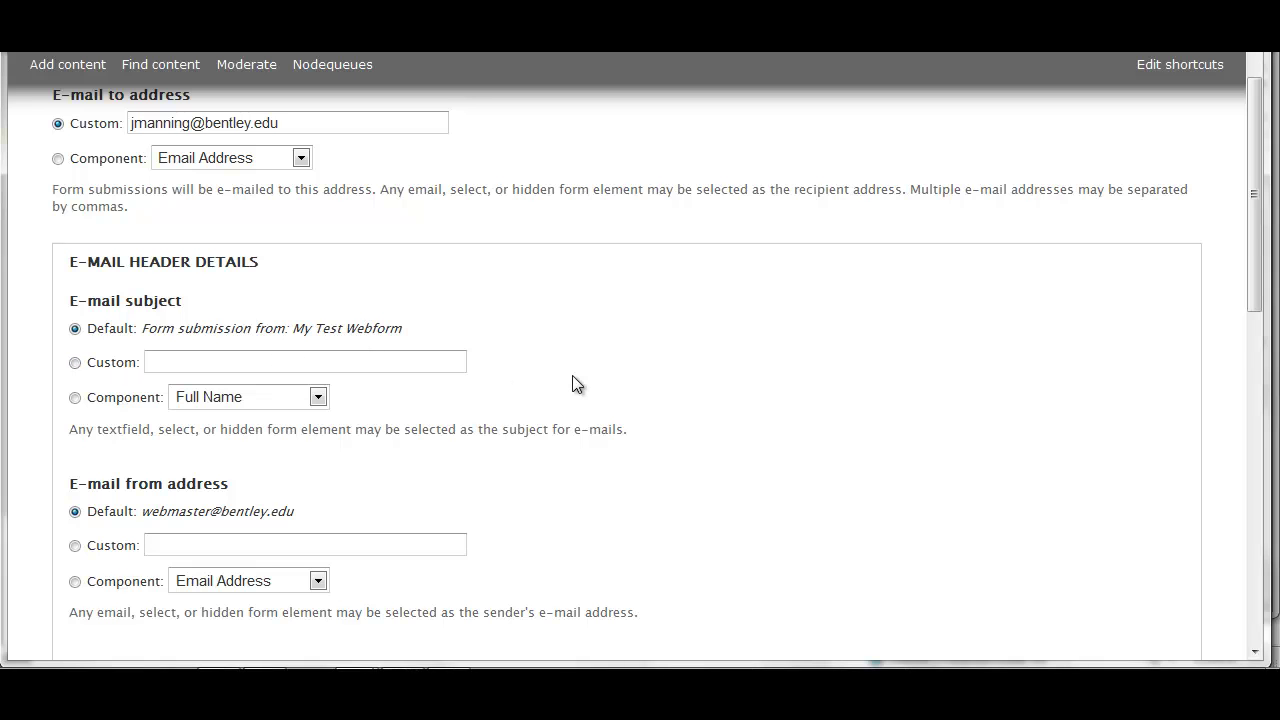
{"action": "scroll", "coordinate": [577, 384], "scroll_direction": "down", "scroll_amount": 2}
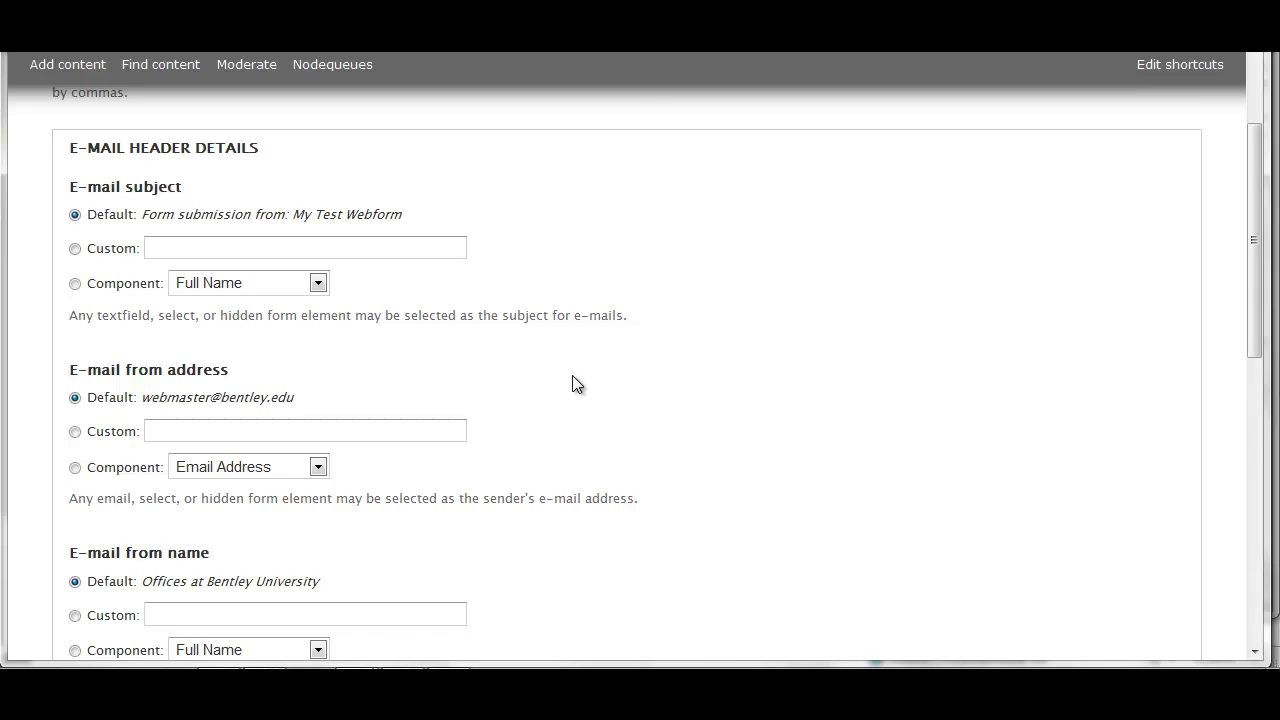
{"action": "scroll", "coordinate": [572, 376], "scroll_direction": "down", "scroll_amount": 2}
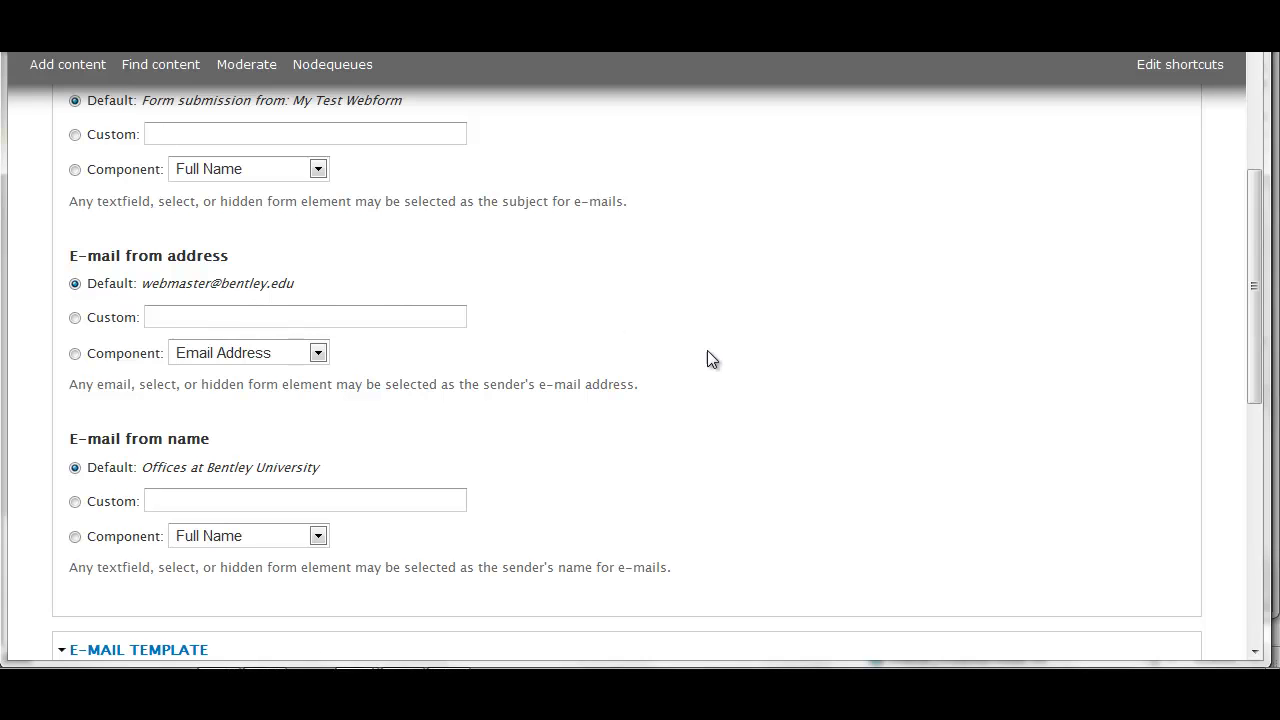
{"action": "scroll", "coordinate": [708, 352], "scroll_direction": "down", "scroll_amount": 2}
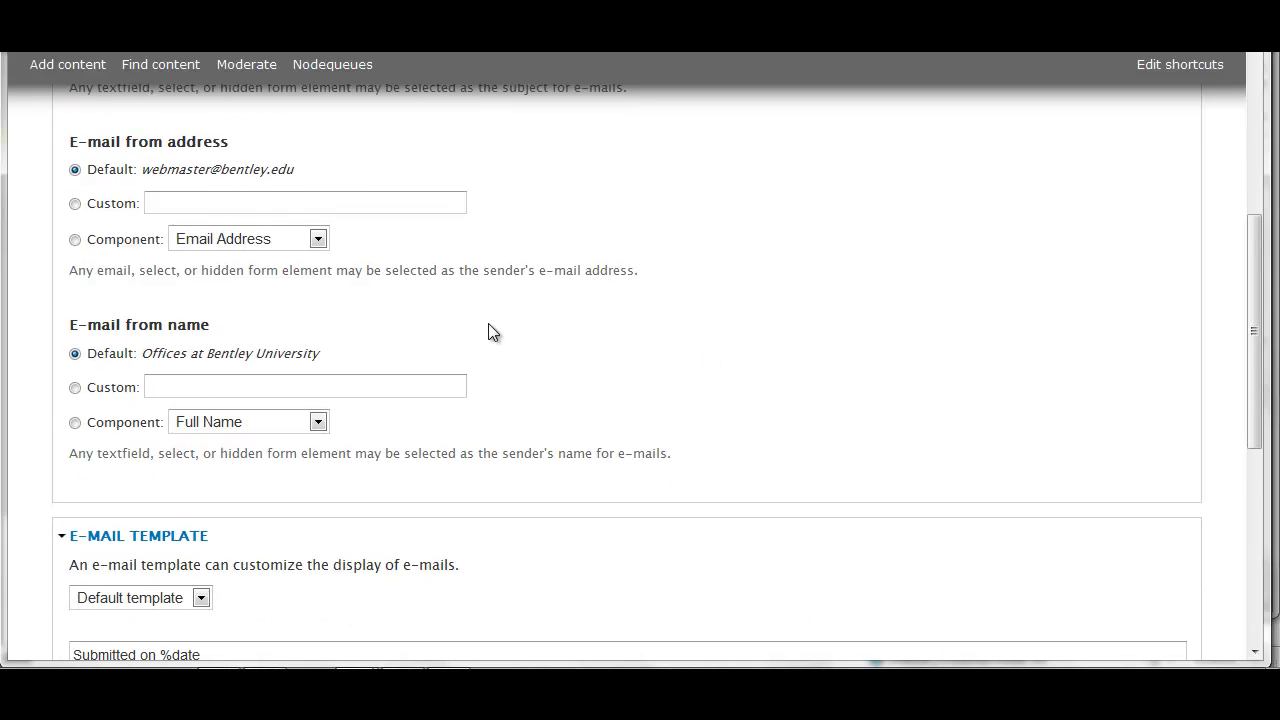
{"action": "scroll", "coordinate": [446, 318], "scroll_direction": "down", "scroll_amount": 2}
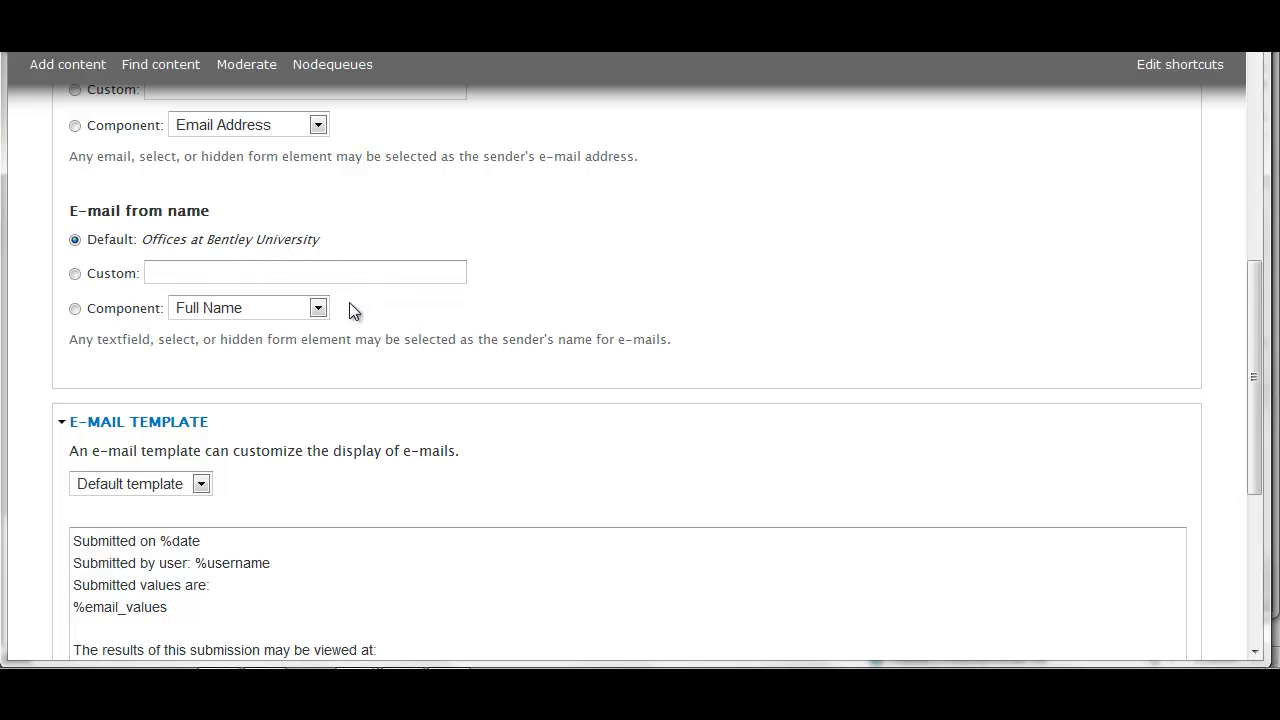
{"action": "left_click", "coordinate": [320, 310]}
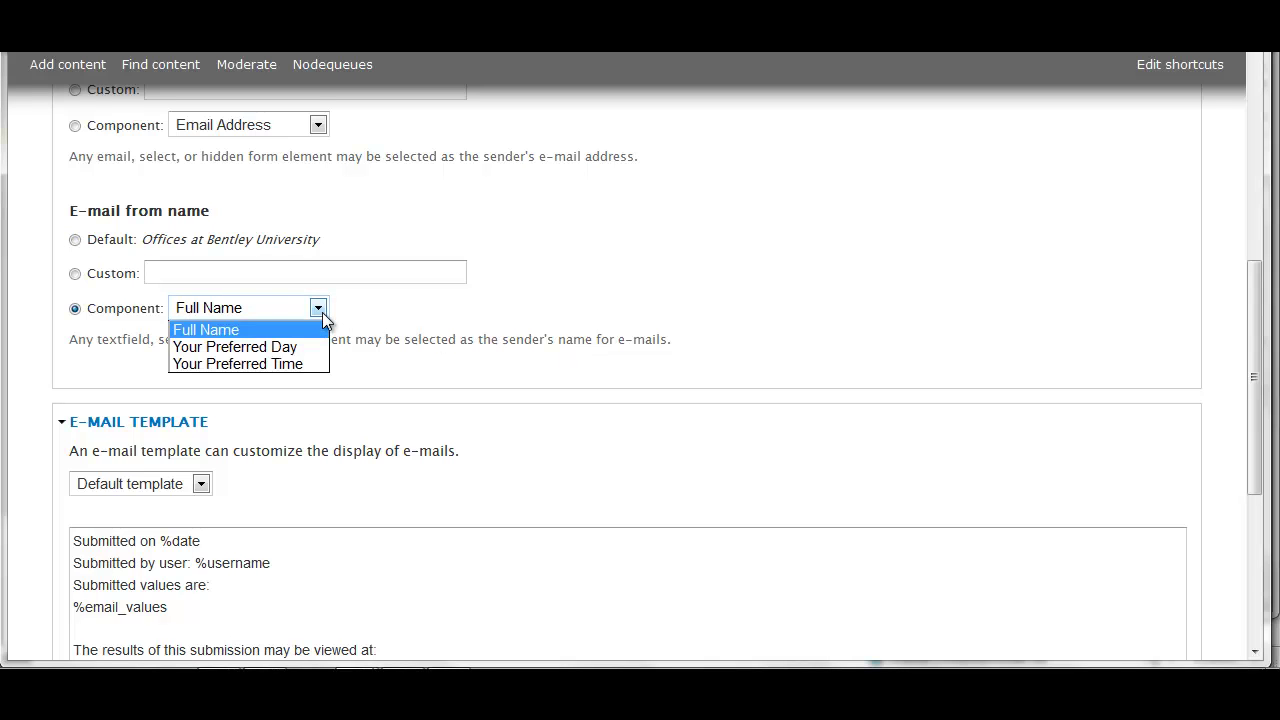
{"action": "left_click", "coordinate": [322, 312]}
Expand Included e-mail values and save the e-mail settings
{"action": "scroll", "coordinate": [708, 420], "scroll_direction": "down", "scroll_amount": 2}
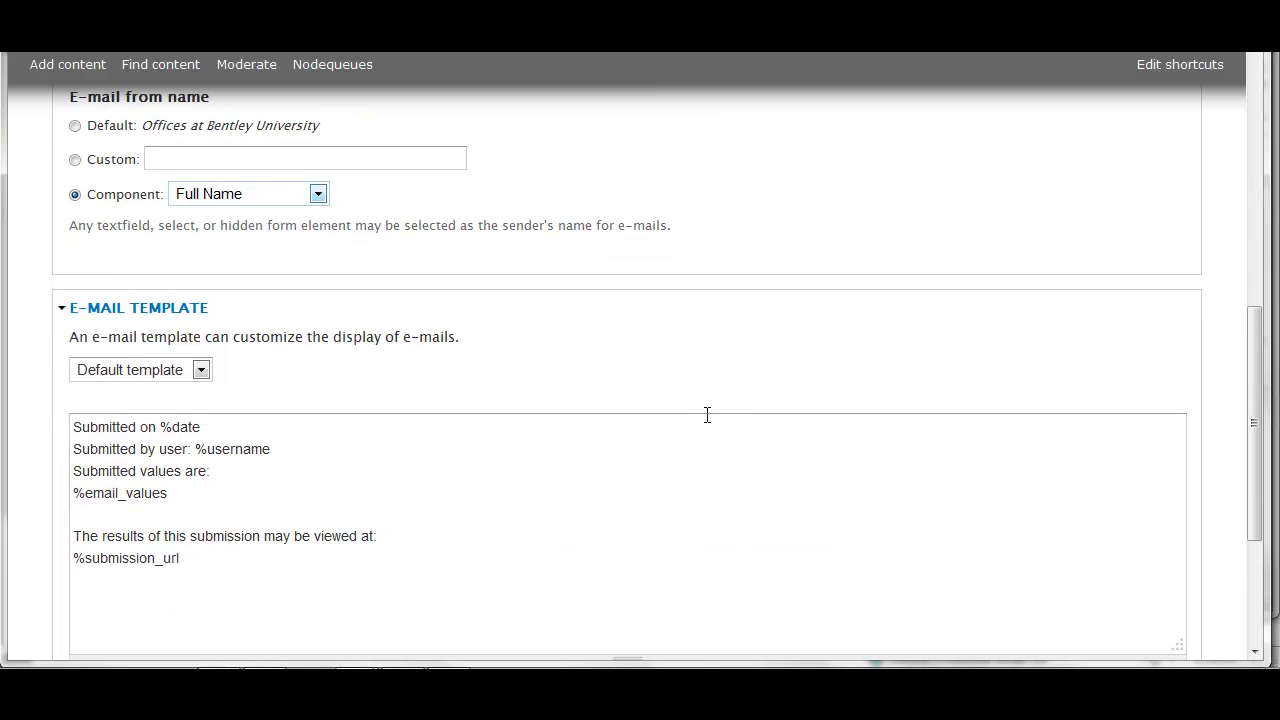
{"action": "scroll", "coordinate": [707, 415], "scroll_direction": "down", "scroll_amount": 2}
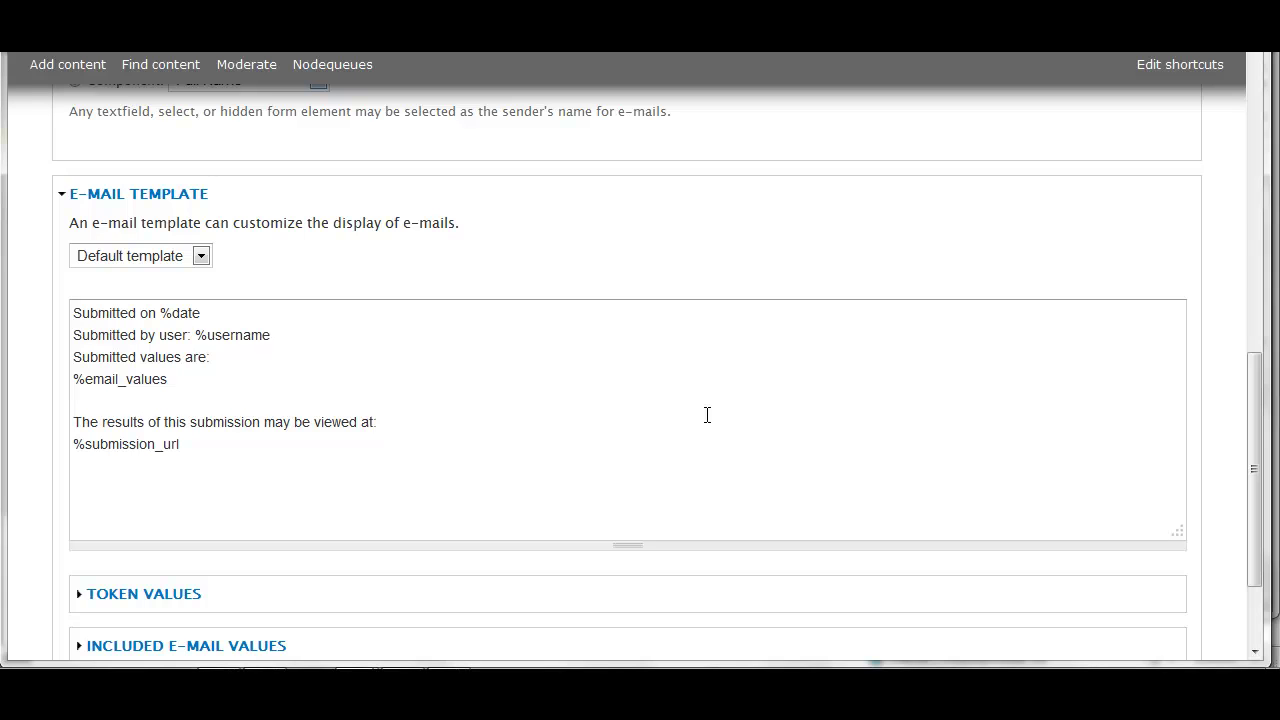
{"action": "scroll", "coordinate": [707, 415], "scroll_direction": "down", "scroll_amount": 3}
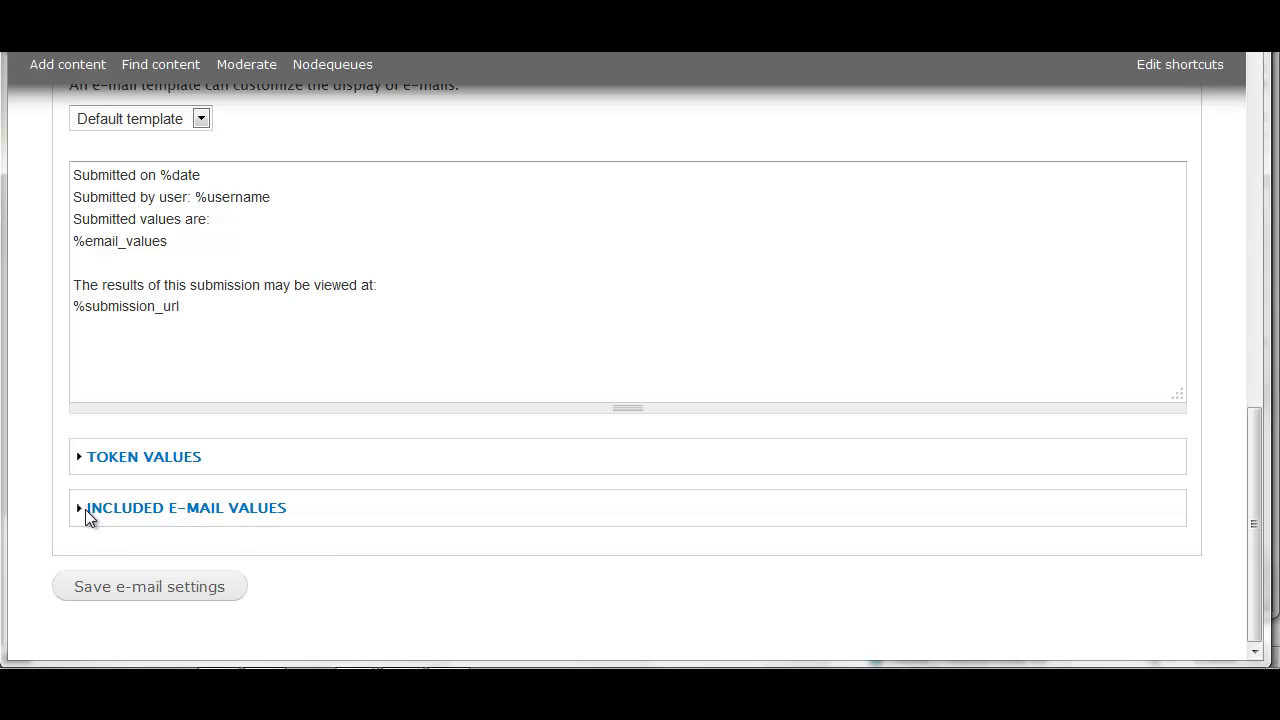
{"action": "left_click", "coordinate": [128, 508]}
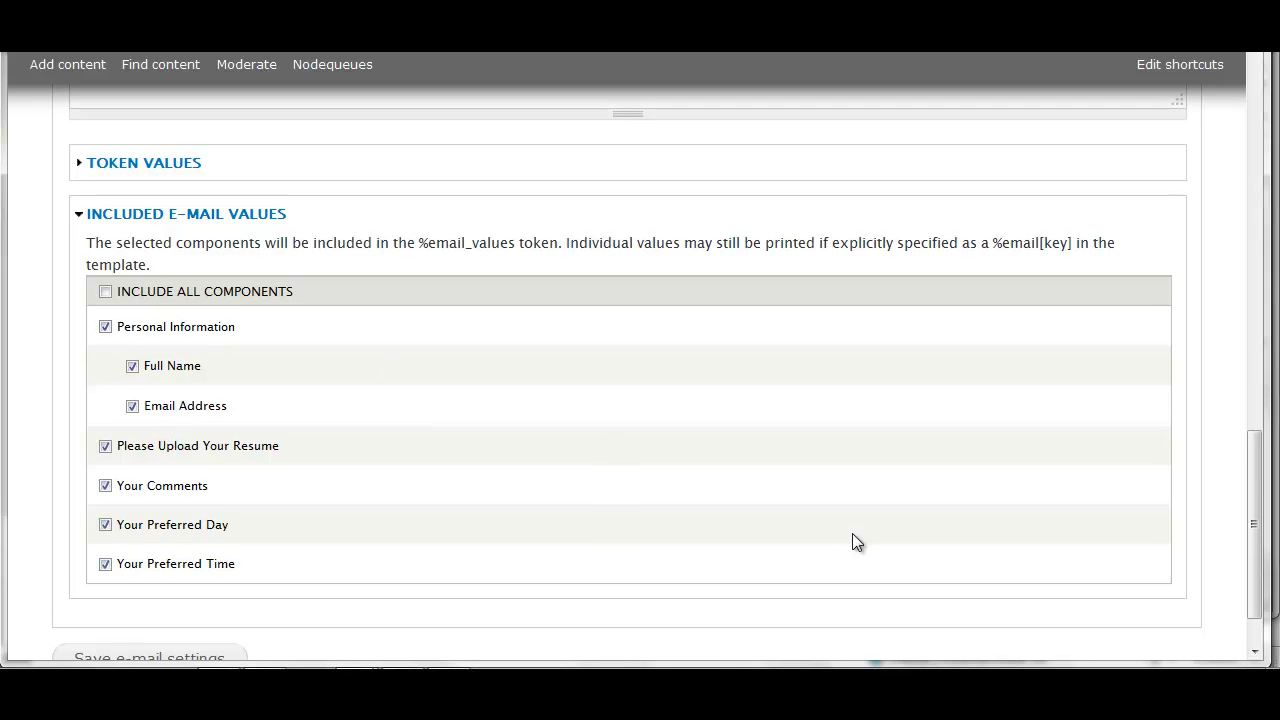
{"action": "scroll", "coordinate": [852, 533], "scroll_direction": "down", "scroll_amount": 2}
{"action": "left_click", "coordinate": [151, 591]}
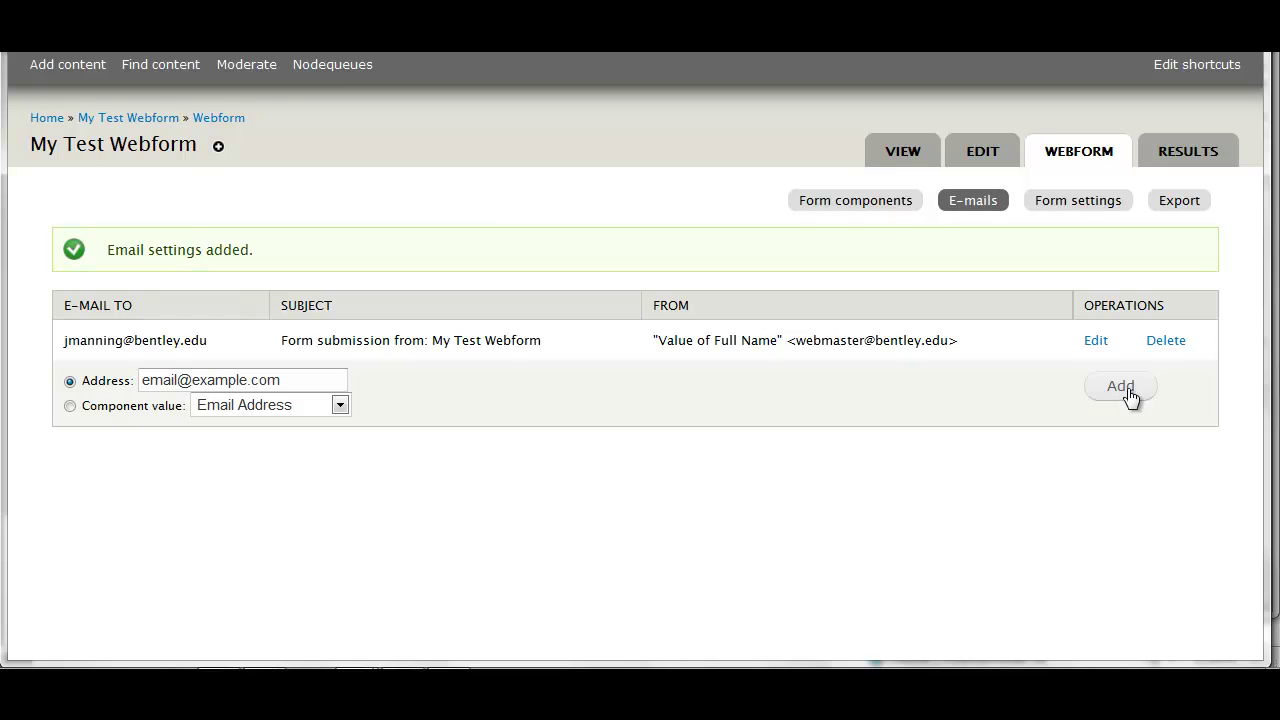
Write the bold confirmation message 'Thank you for submitting the request form!' in Form settings
{"action": "left_click", "coordinate": [1086, 203]}
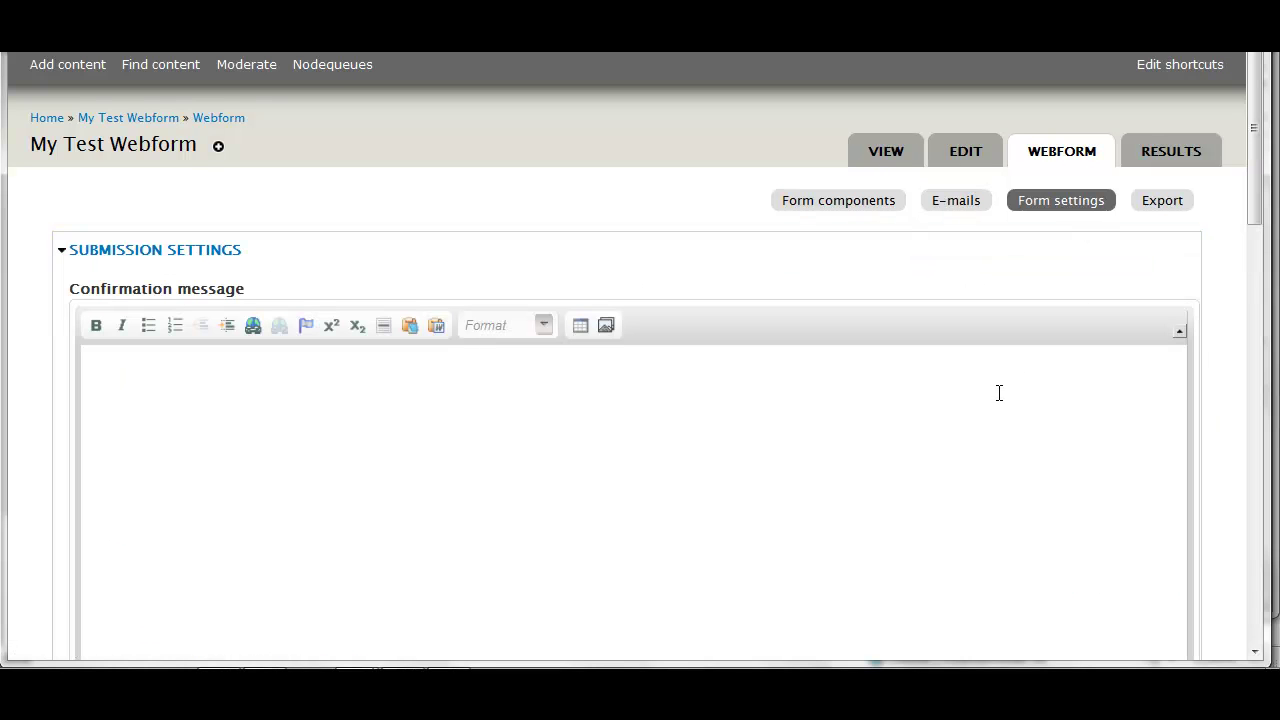
{"action": "scroll", "coordinate": [1208, 333], "scroll_direction": "down", "scroll_amount": 1}
{"action": "left_click", "coordinate": [871, 269]}
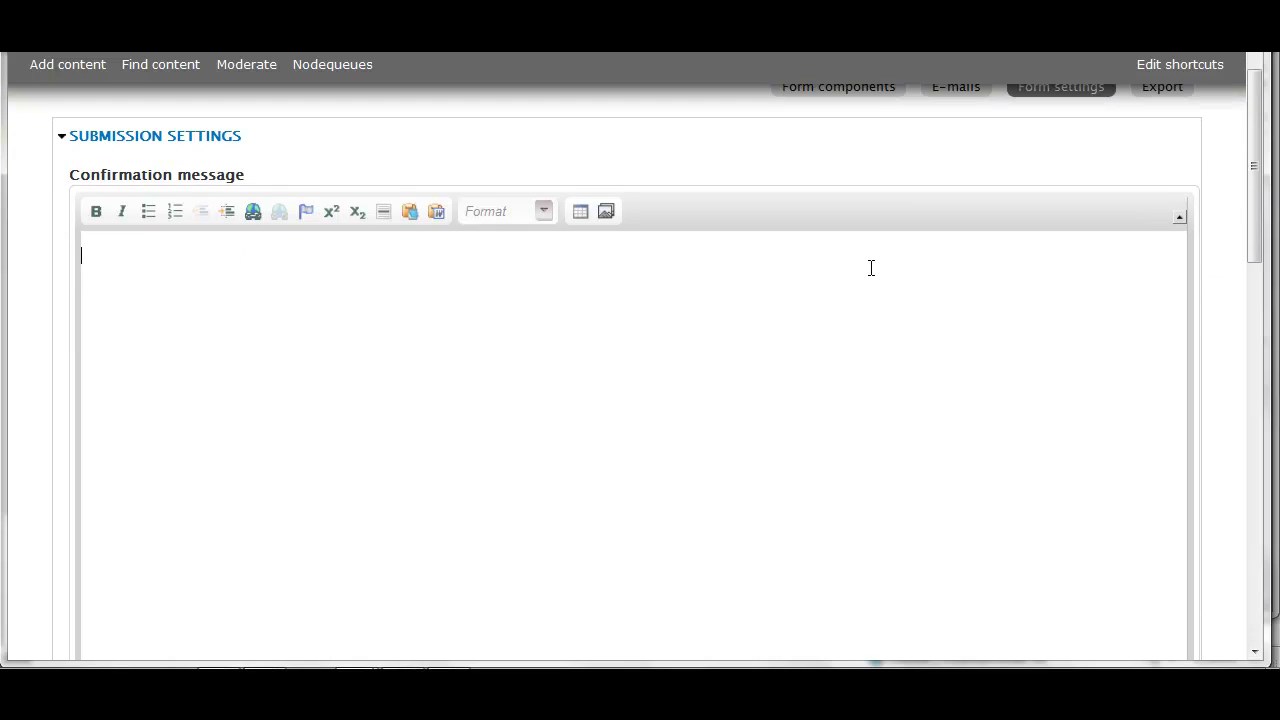
{"action": "type", "text": "Thank you for submi"}
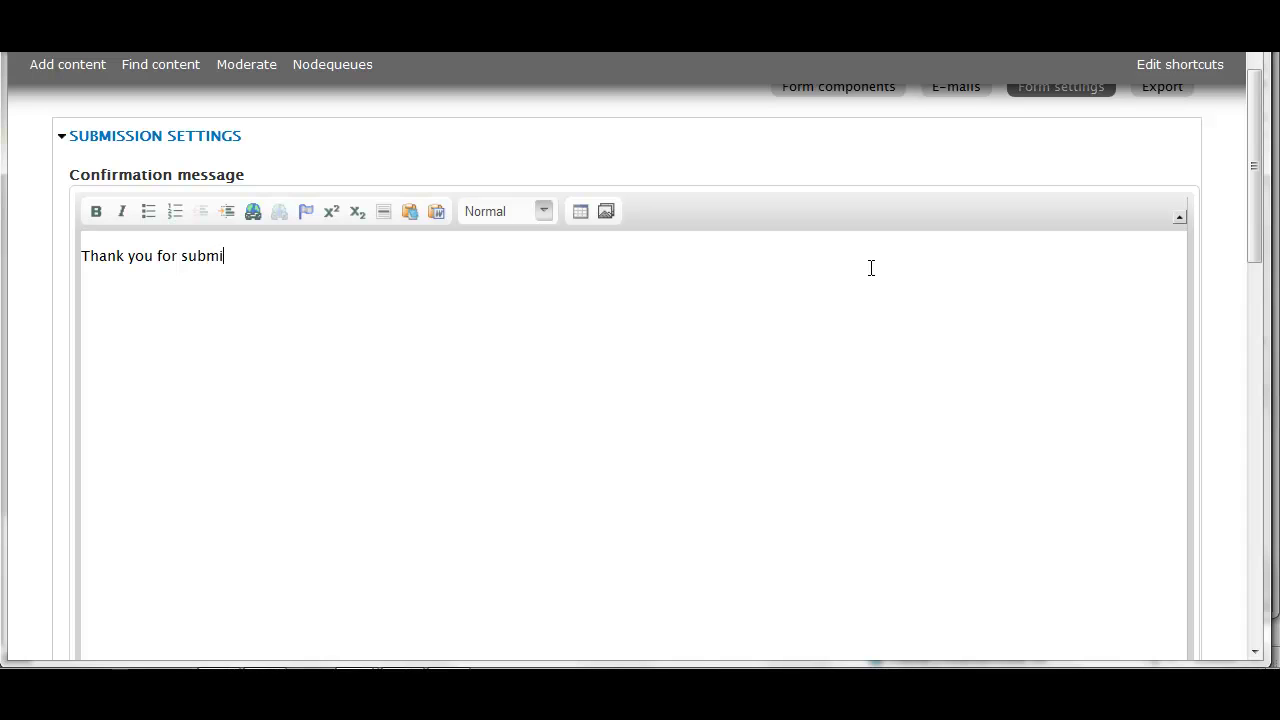
{"action": "type", "text": "tting the request form!"}
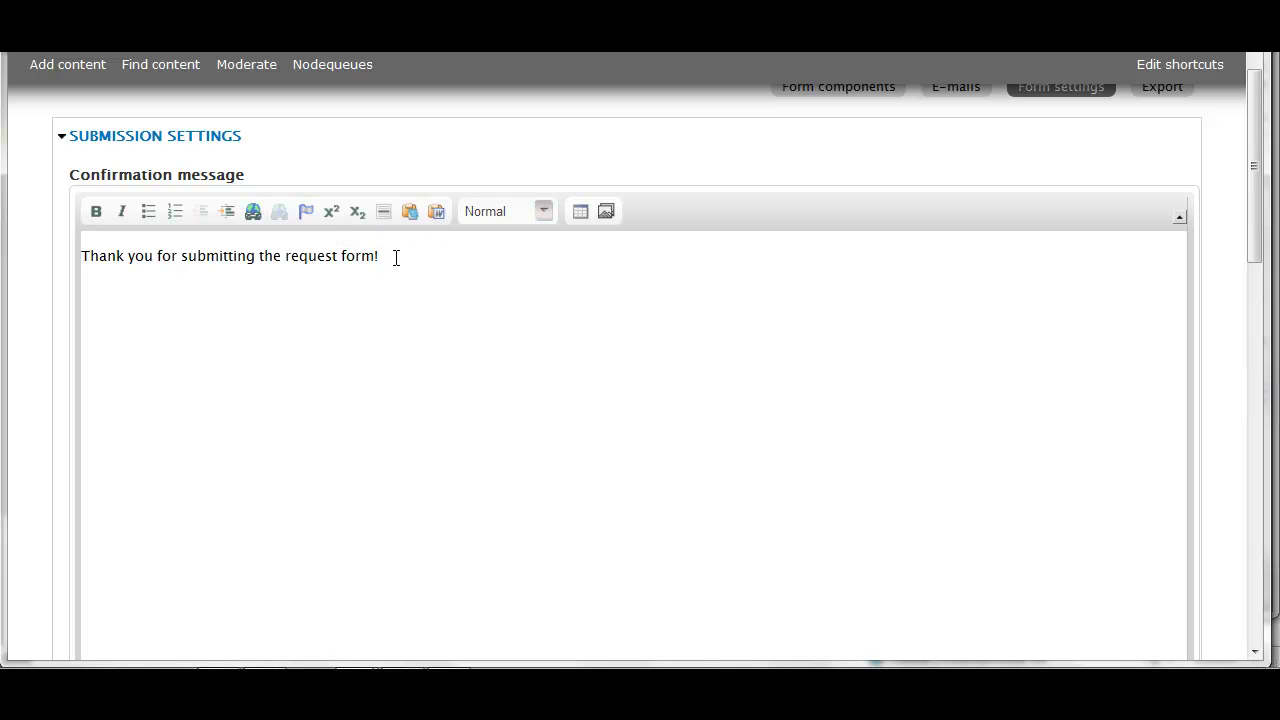
{"action": "left_click_drag", "start_coordinate": [394, 255], "coordinate": [184, 255]}
{"action": "left_click", "coordinate": [96, 211]}
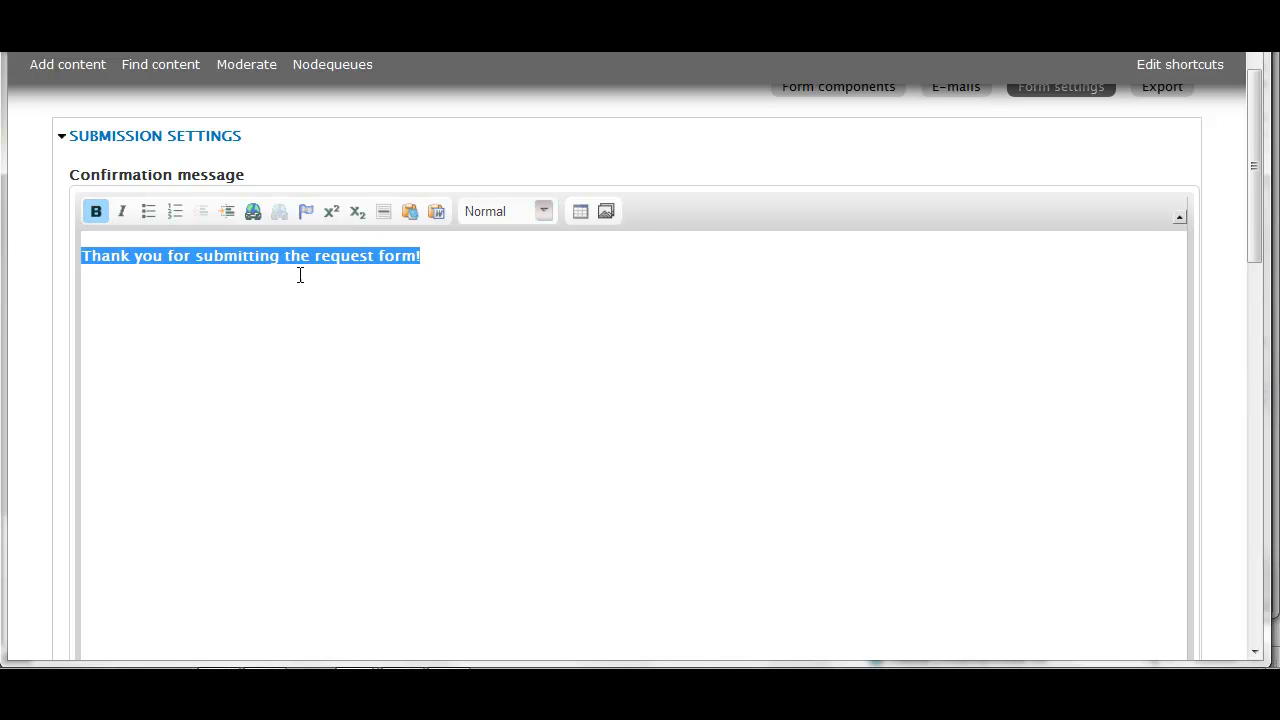
{"action": "left_click", "coordinate": [731, 309]}
Save the form configuration with the new confirmation message
{"action": "scroll", "coordinate": [1229, 399], "scroll_direction": "down", "scroll_amount": 4}
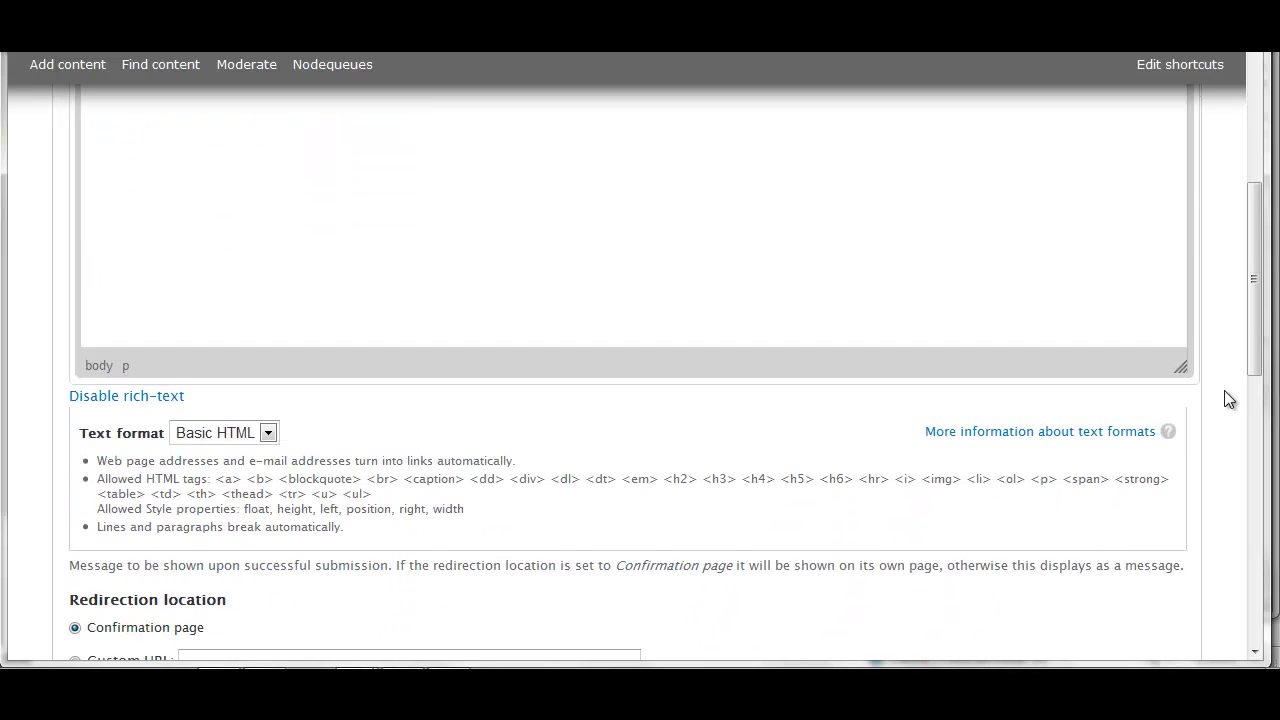
{"action": "scroll", "coordinate": [1229, 399], "scroll_direction": "down", "scroll_amount": 3}
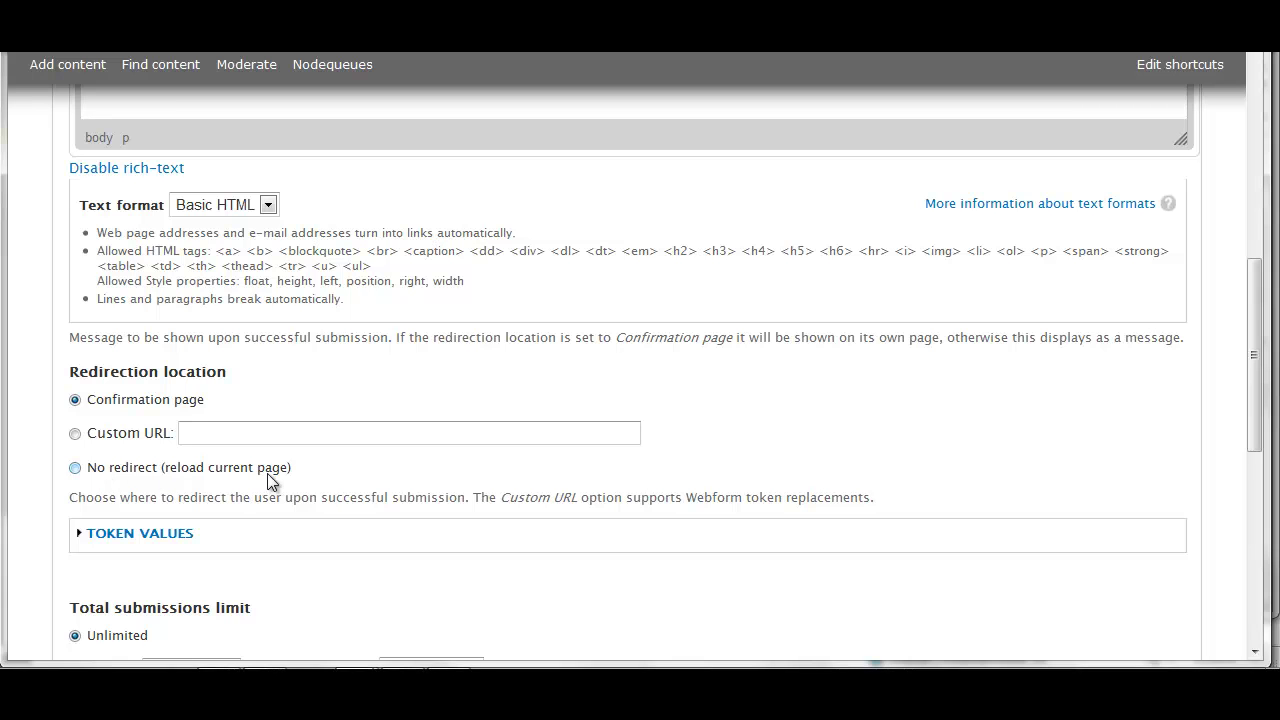
{"action": "scroll", "coordinate": [704, 545], "scroll_direction": "down", "scroll_amount": 3}
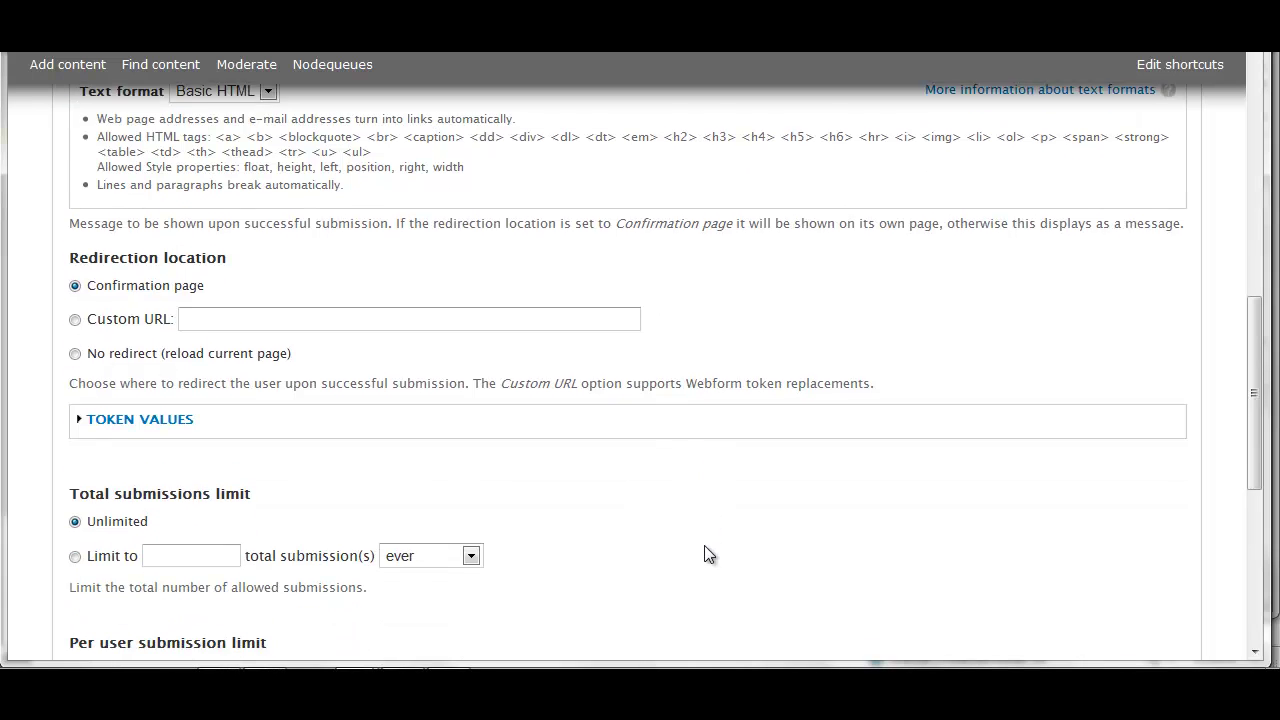
{"action": "scroll", "coordinate": [704, 546], "scroll_direction": "down", "scroll_amount": 2}
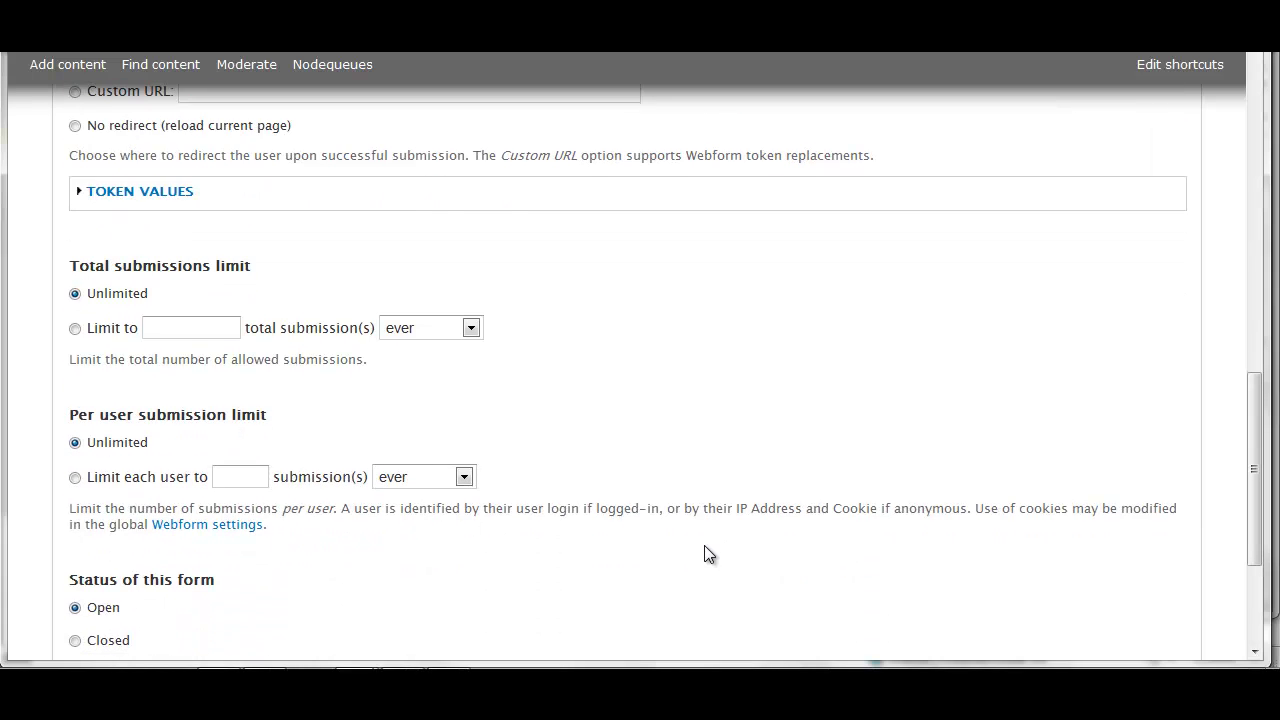
{"action": "scroll", "coordinate": [704, 546], "scroll_direction": "down", "scroll_amount": 3}
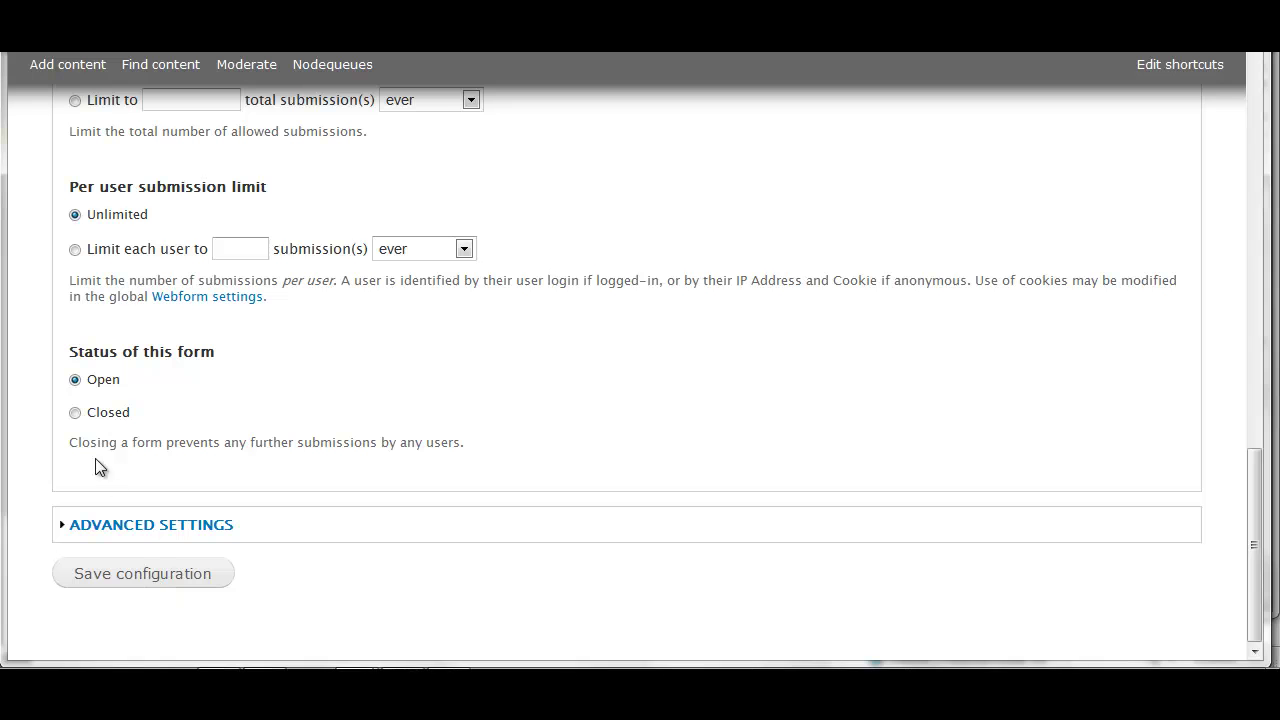
{"action": "left_click", "coordinate": [145, 580]}
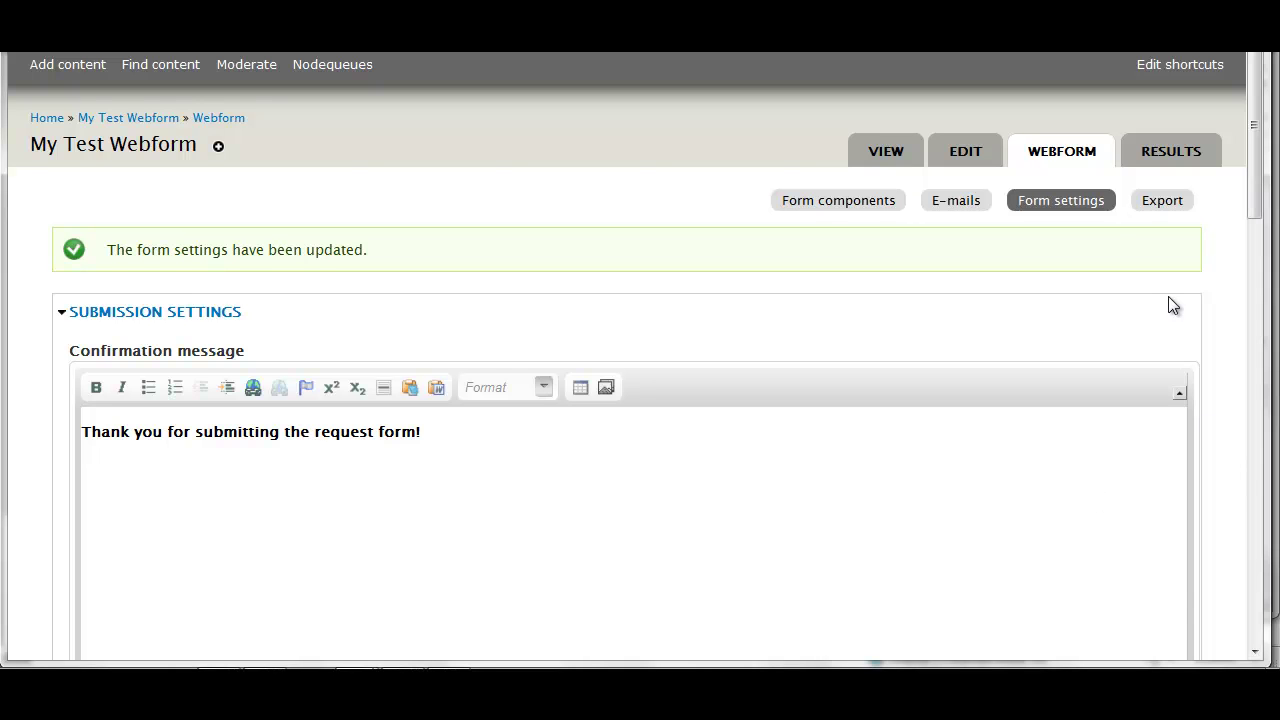
{"action": "scroll", "coordinate": [1171, 296], "scroll_direction": "down", "scroll_amount": 2}
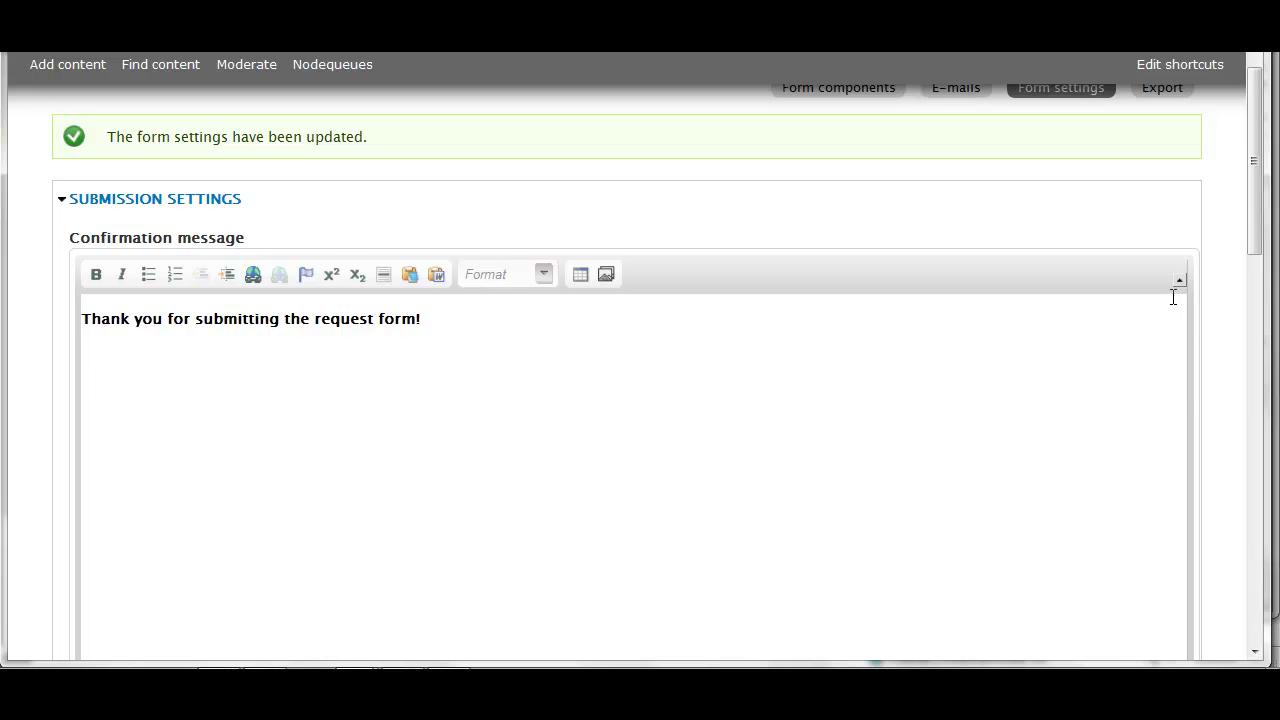
{"action": "scroll", "coordinate": [1171, 296], "scroll_direction": "up", "scroll_amount": 2}
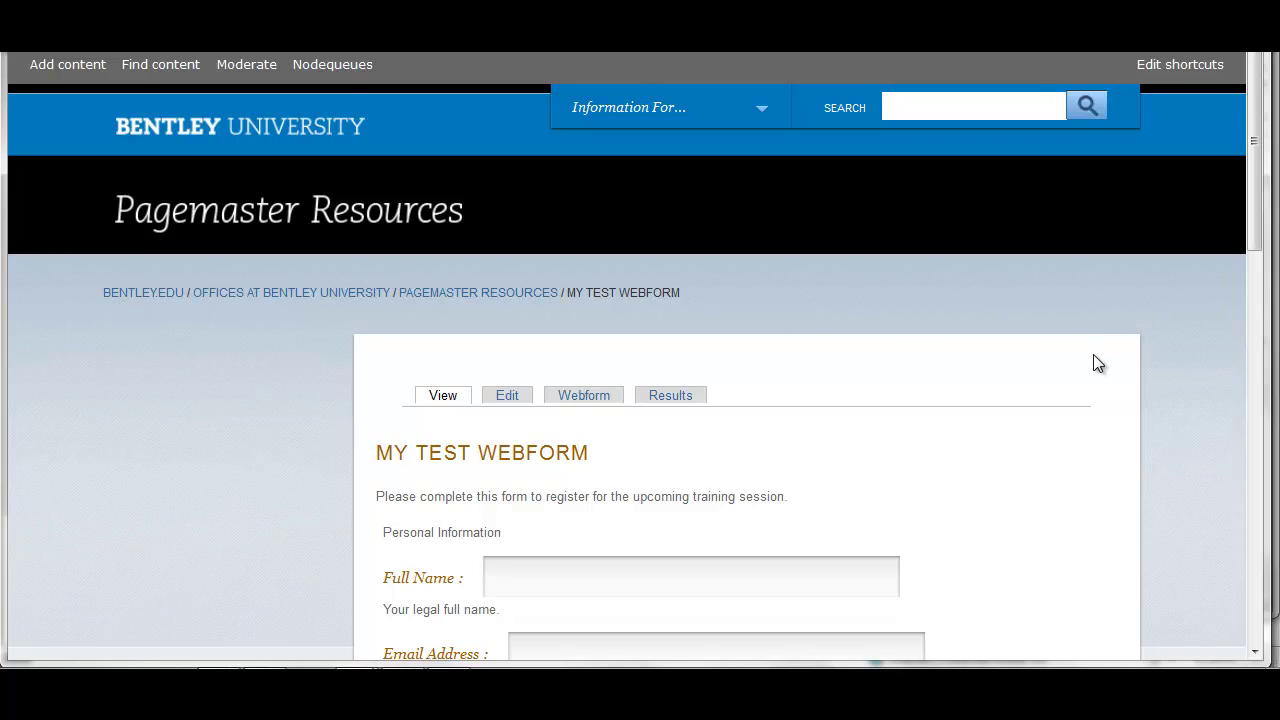
Fill in the tester's full name, e-mail address, and 'My comments' in Your Comments
{"action": "scroll", "coordinate": [1093, 364], "scroll_direction": "down", "scroll_amount": 4}
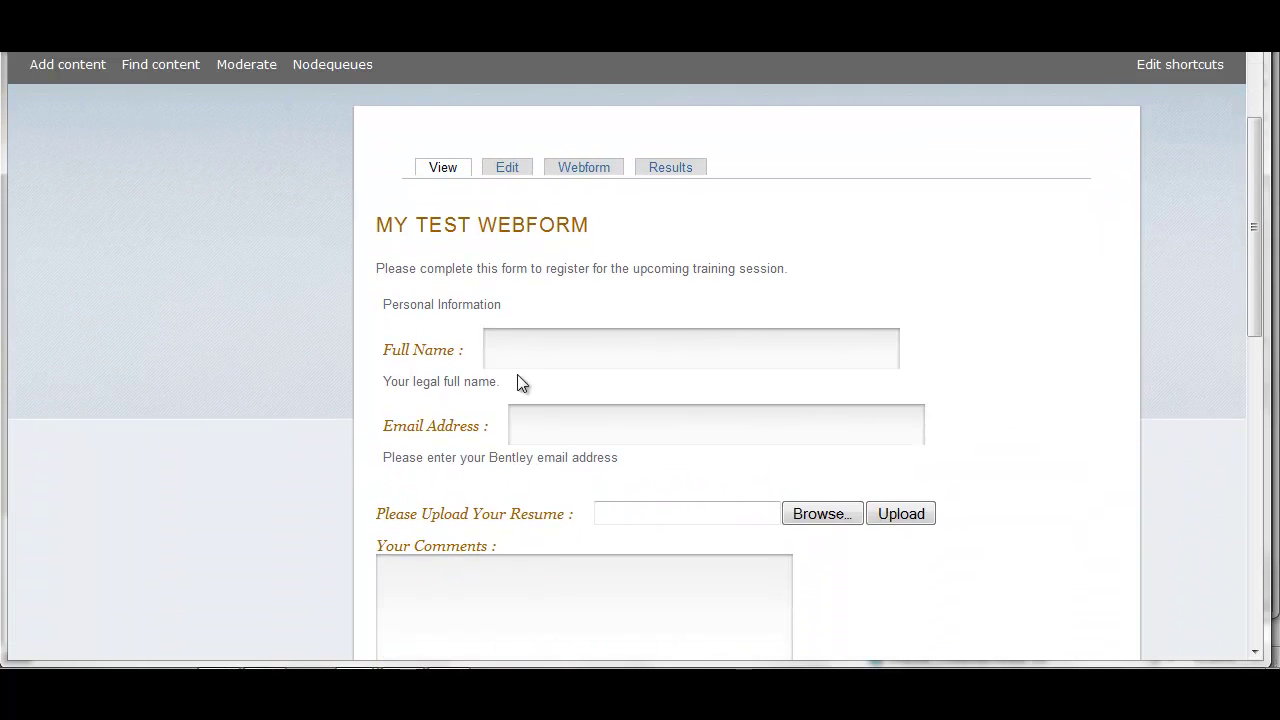
{"action": "left_click_drag", "start_coordinate": [496, 381], "coordinate": [386, 378]}
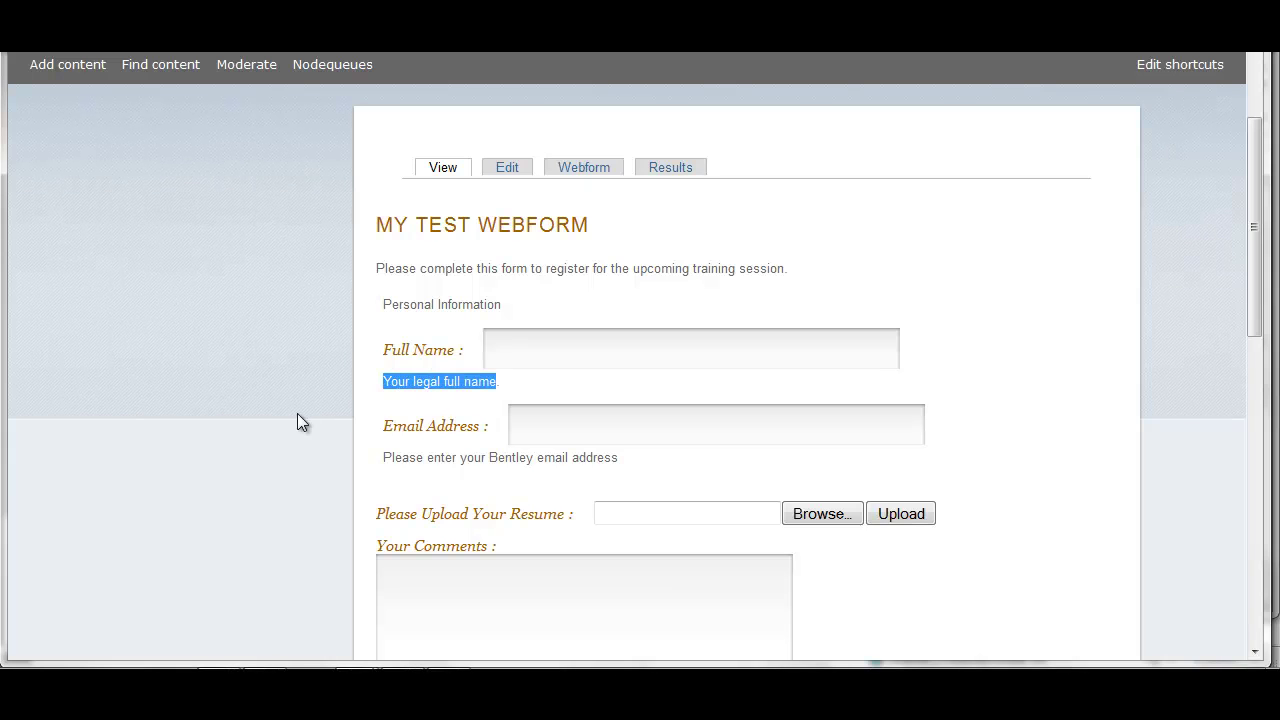
{"action": "left_click", "coordinate": [532, 346]}
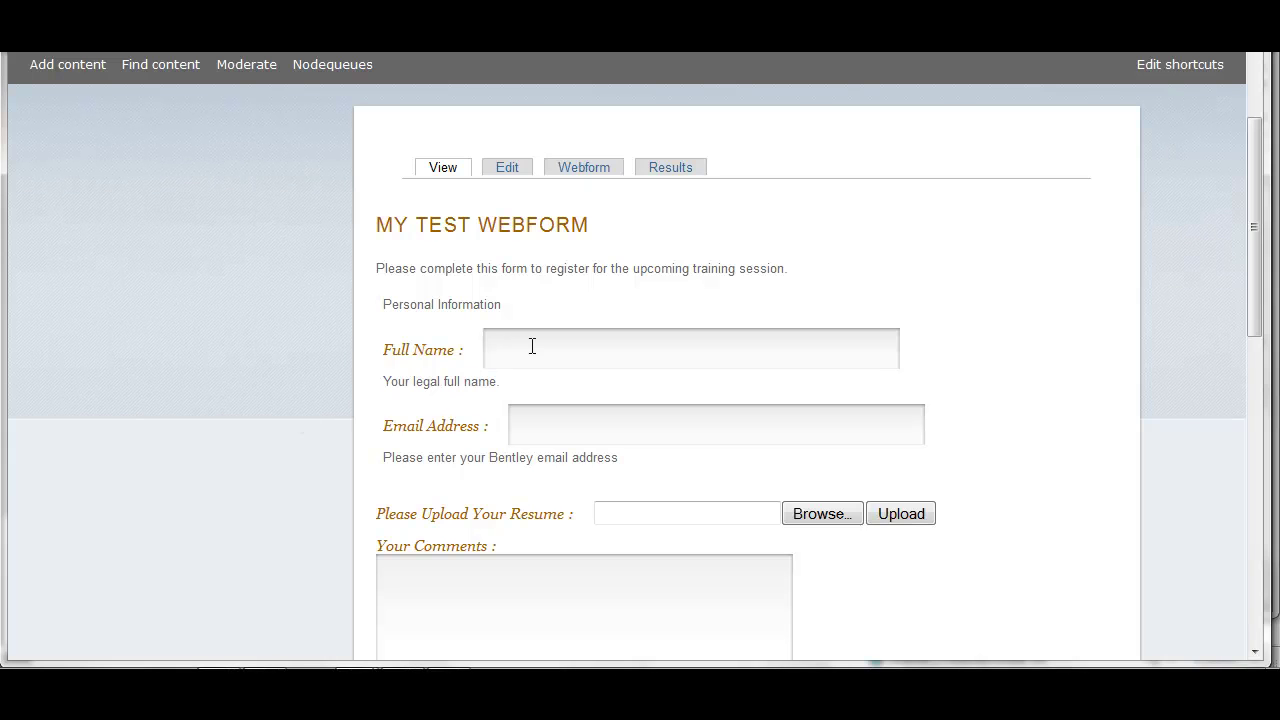
{"action": "left_click", "coordinate": [551, 355]}
{"action": "key", "text": "BackSpace"}
{"action": "type", "text": "a"}
{"action": "left_click", "coordinate": [606, 420]}
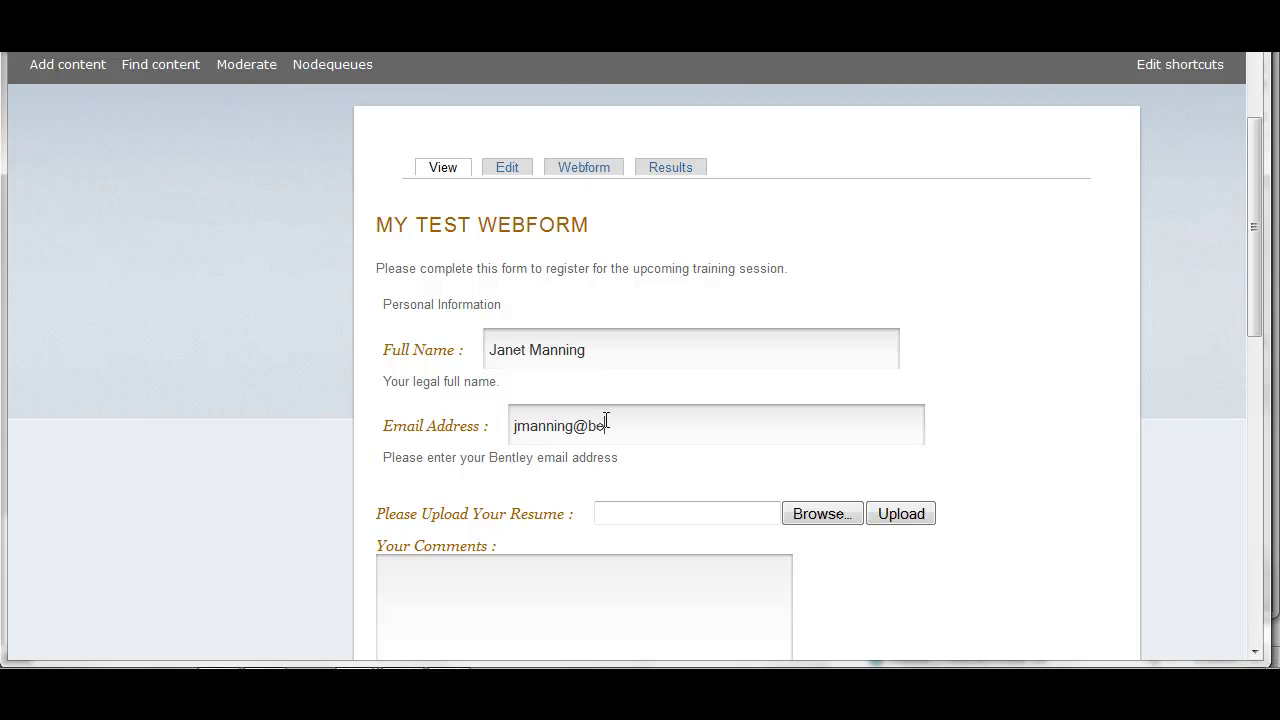
{"action": "scroll", "coordinate": [1003, 562], "scroll_direction": "down", "scroll_amount": 2}
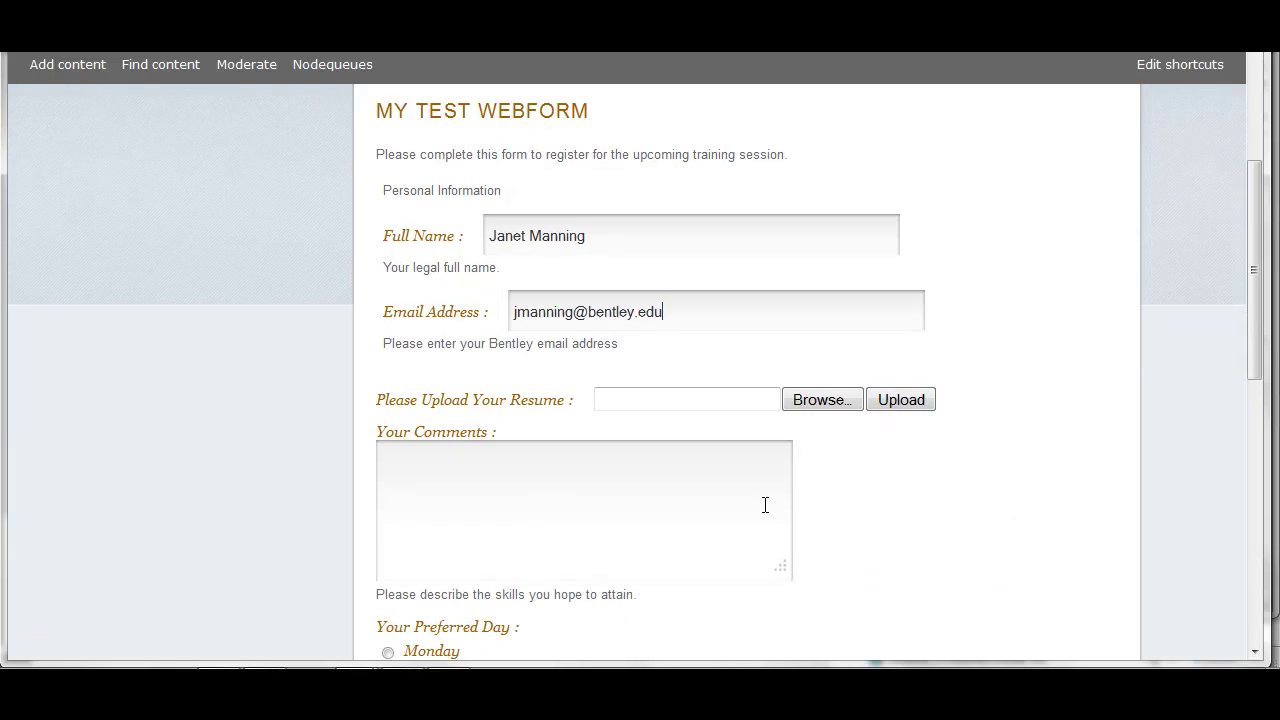
{"action": "left_click", "coordinate": [737, 480]}
{"action": "type", "text": "My comments."}
Choose Wednesday and the 11-12 and 3-4 times, then submit the entry
{"action": "scroll", "coordinate": [738, 486], "scroll_direction": "down", "scroll_amount": 4}
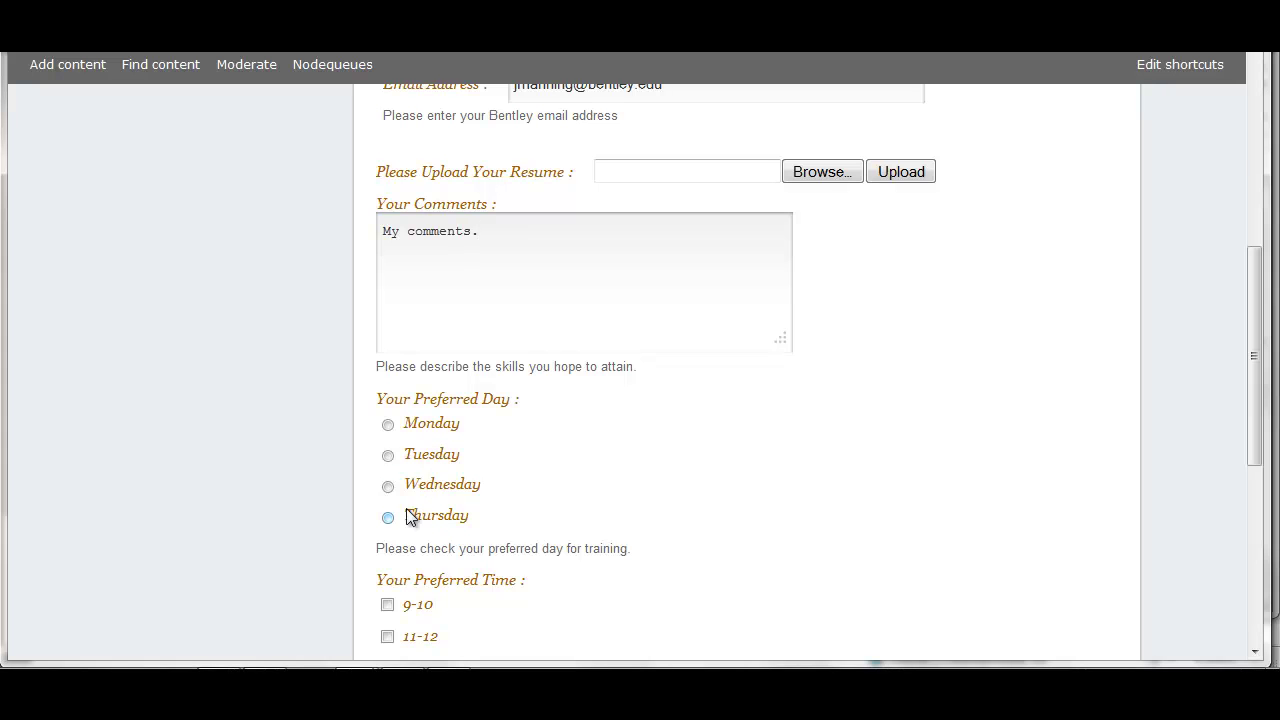
{"action": "left_click", "coordinate": [388, 486]}
{"action": "scroll", "coordinate": [752, 556], "scroll_direction": "down", "scroll_amount": 1}
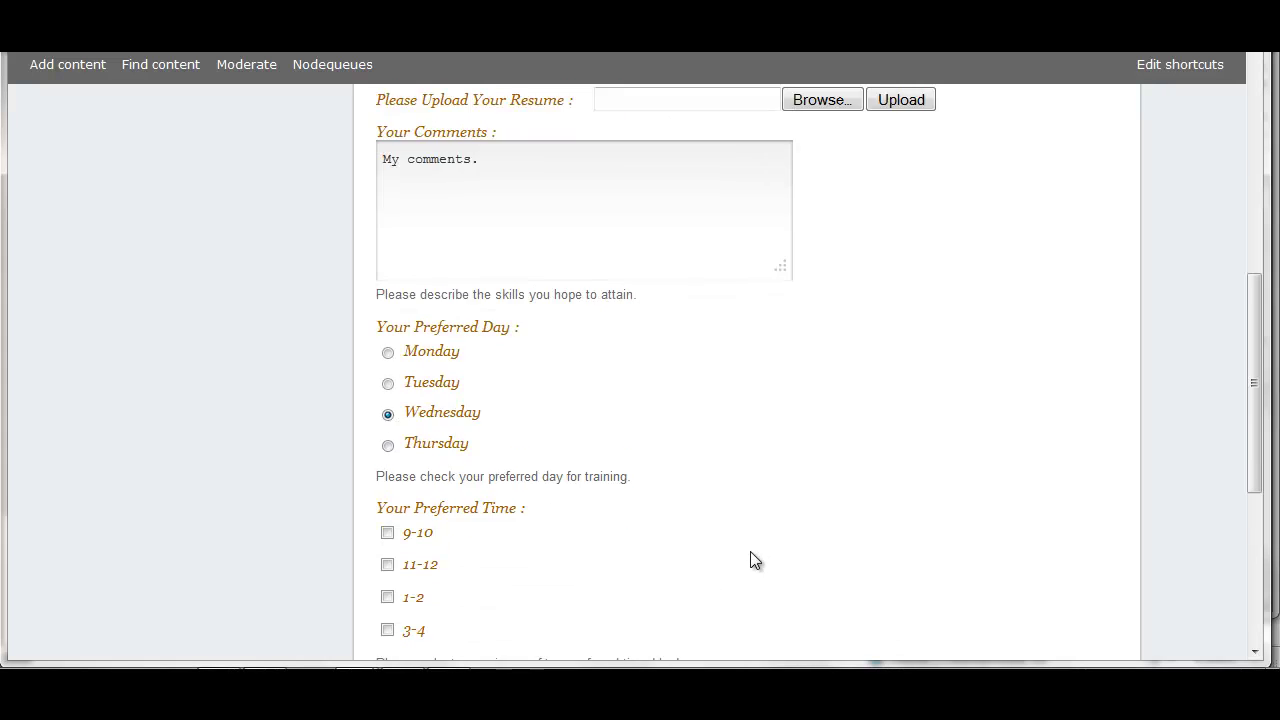
{"action": "scroll", "coordinate": [752, 558], "scroll_direction": "down", "scroll_amount": 3}
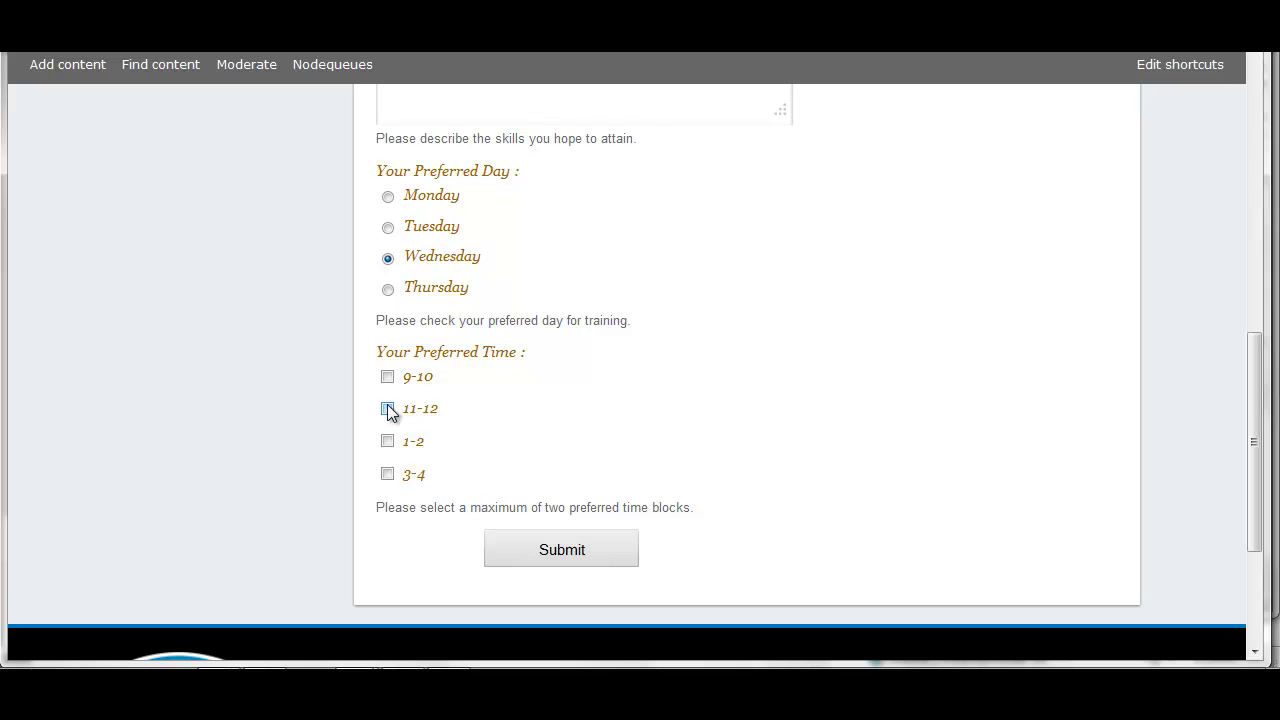
{"action": "left_click", "coordinate": [388, 409]}
{"action": "left_click", "coordinate": [388, 474]}
{"action": "left_click", "coordinate": [591, 552]}
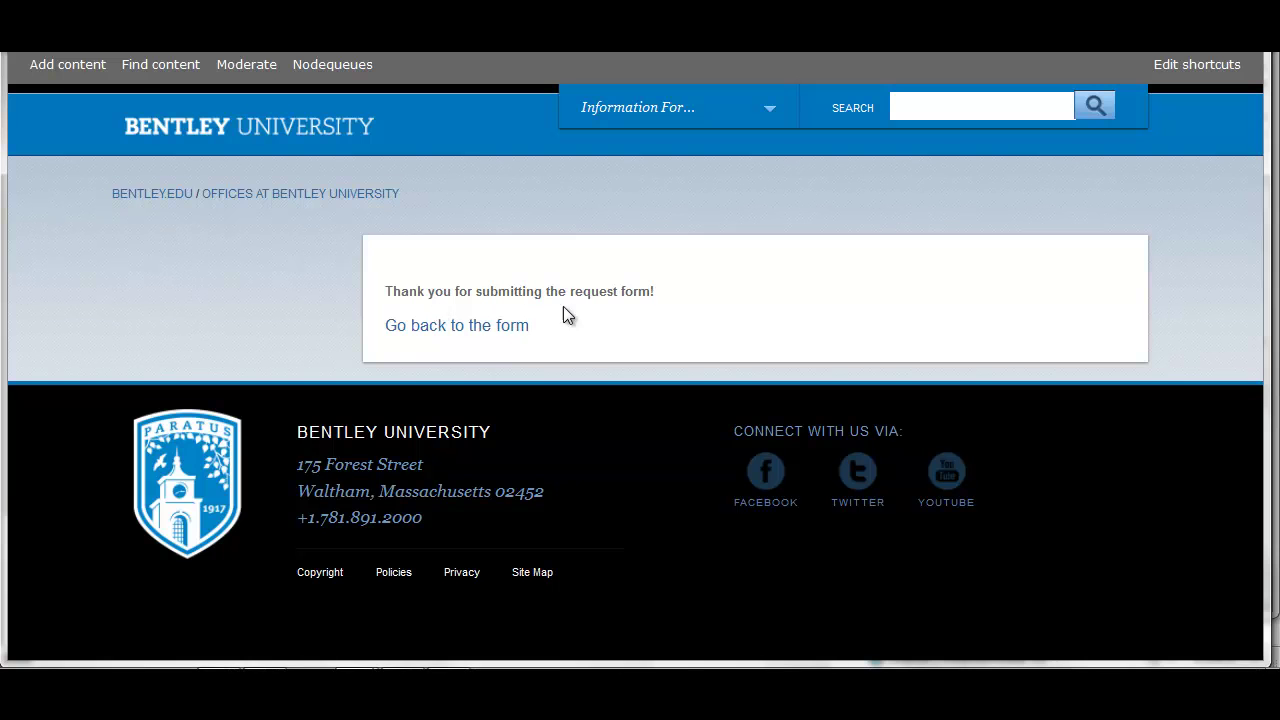
Return from the thank-you page to the webform and dismiss the mail notification
{"action": "left_click", "coordinate": [459, 330]}
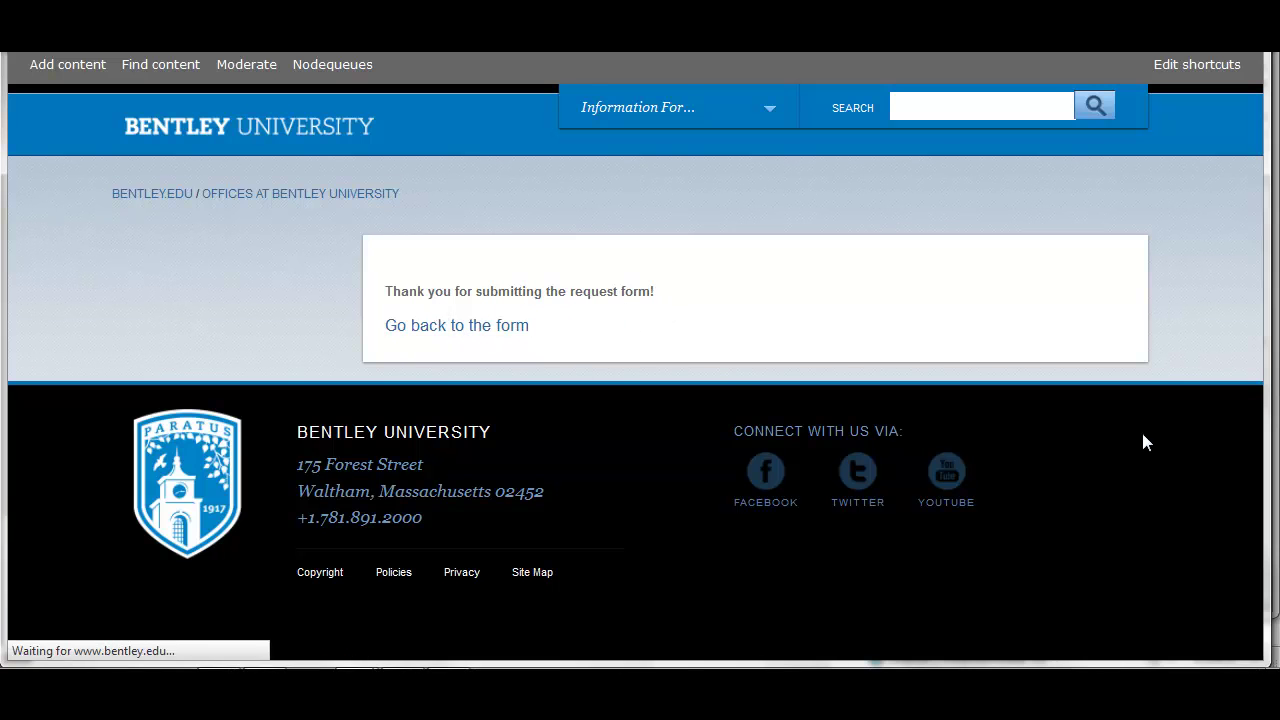
{"action": "scroll", "coordinate": [1130, 440], "scroll_direction": "down", "scroll_amount": 2}
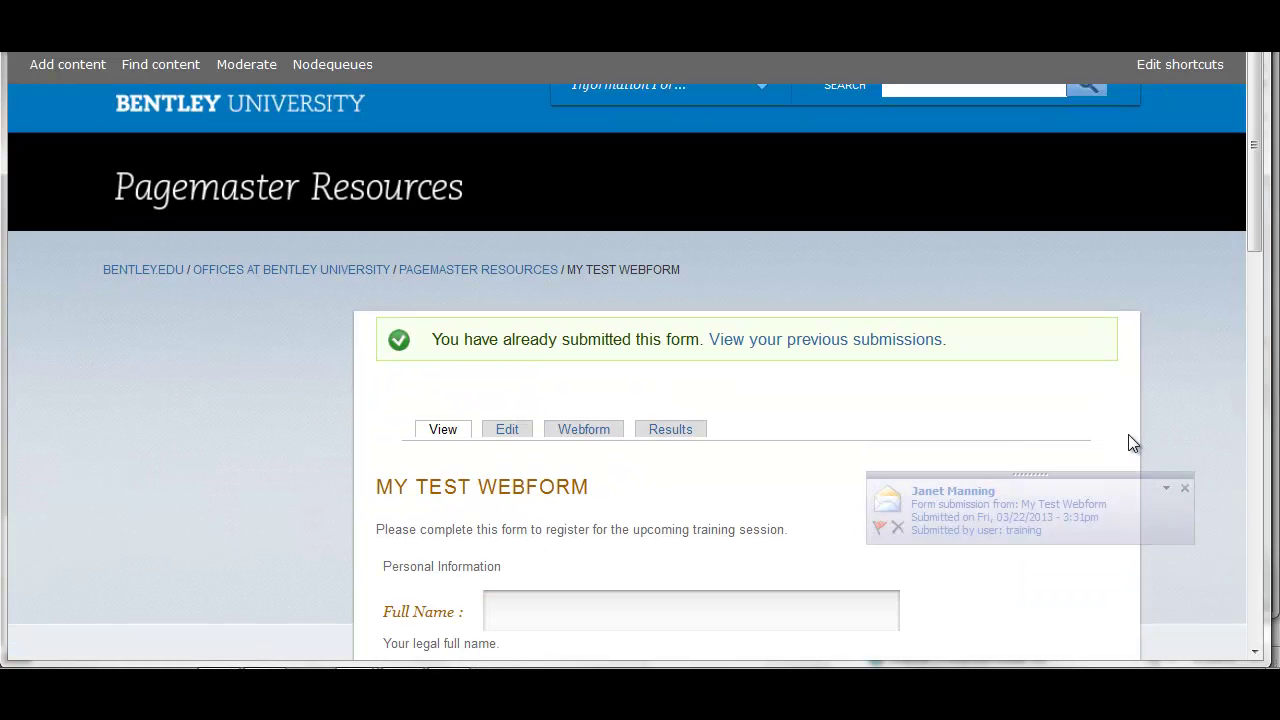
{"action": "left_click", "coordinate": [1184, 488]}
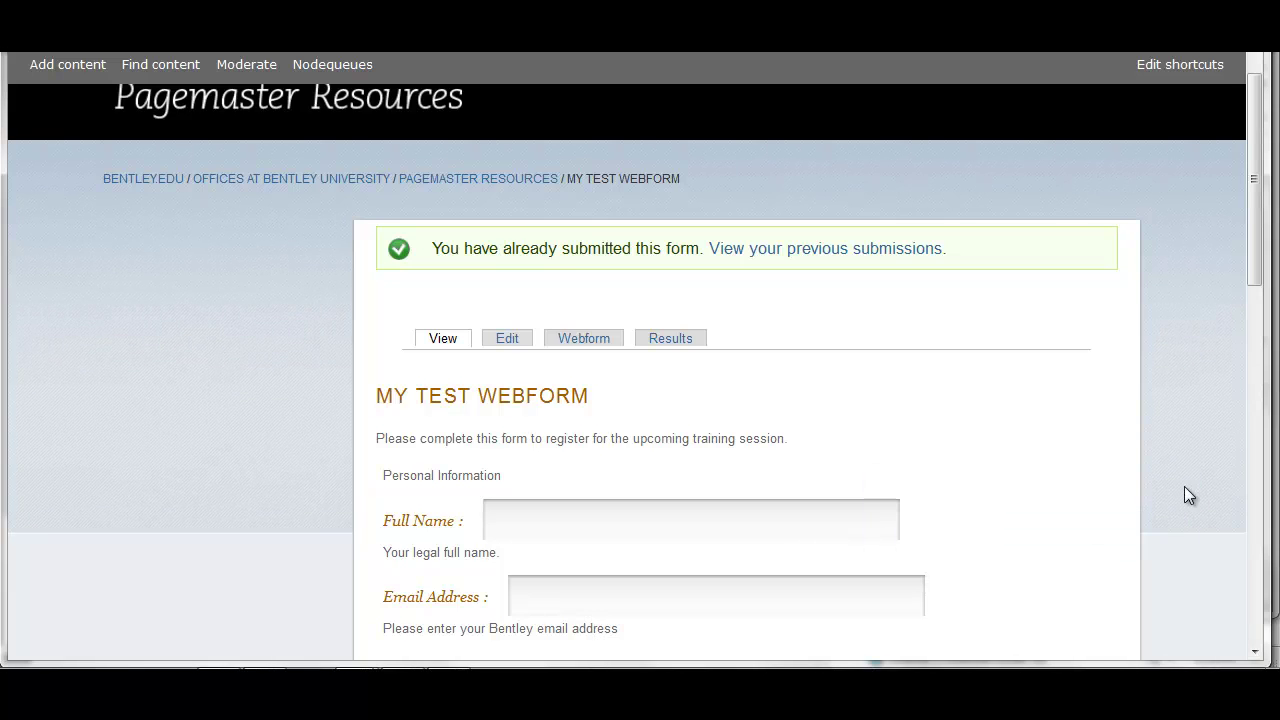
Open submission 2141 from the results and scroll through its saved answers
{"action": "left_click", "coordinate": [670, 341]}
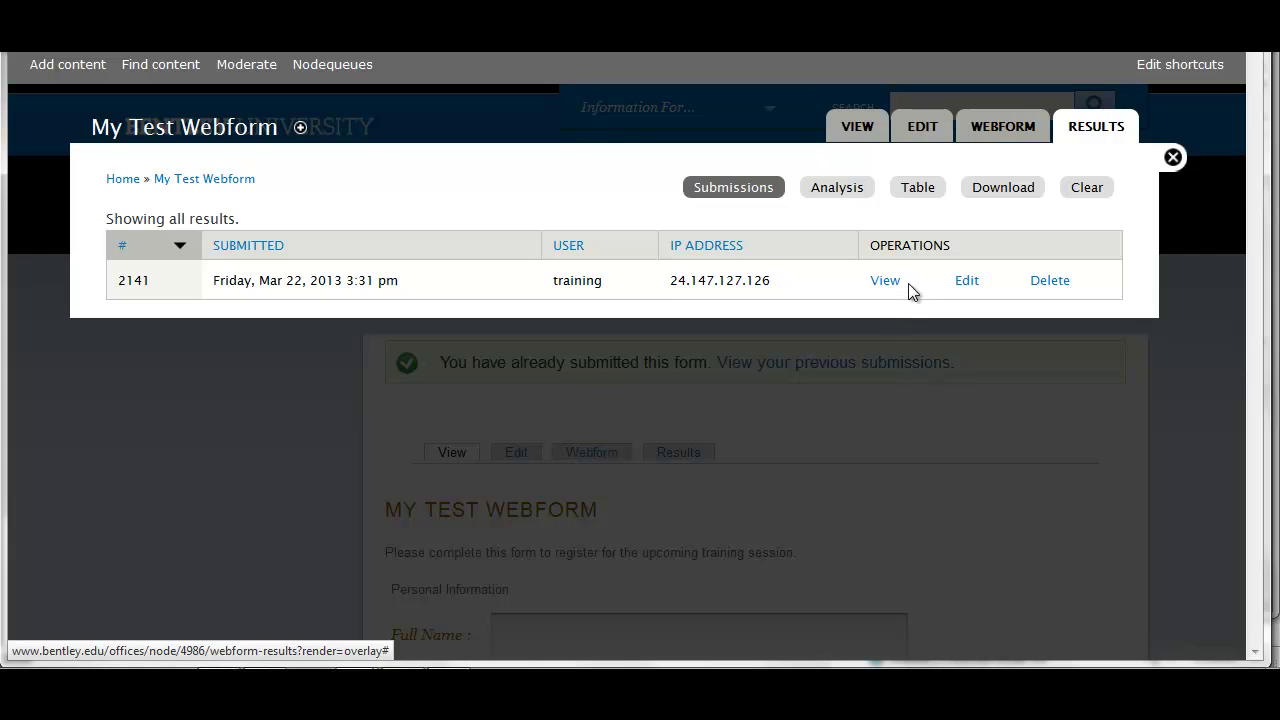
{"action": "left_click", "coordinate": [968, 283]}
{"action": "scroll", "coordinate": [976, 432], "scroll_direction": "down", "scroll_amount": 1}
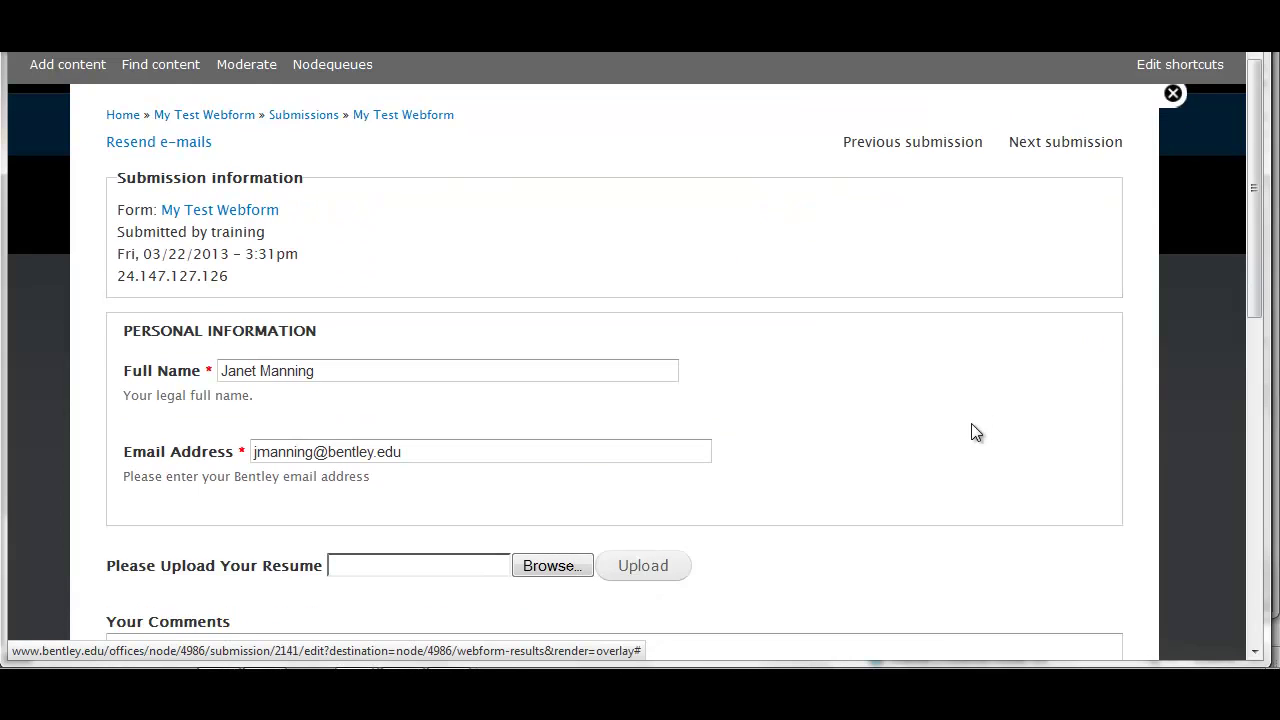
{"action": "scroll", "coordinate": [976, 432], "scroll_direction": "down", "scroll_amount": 1}
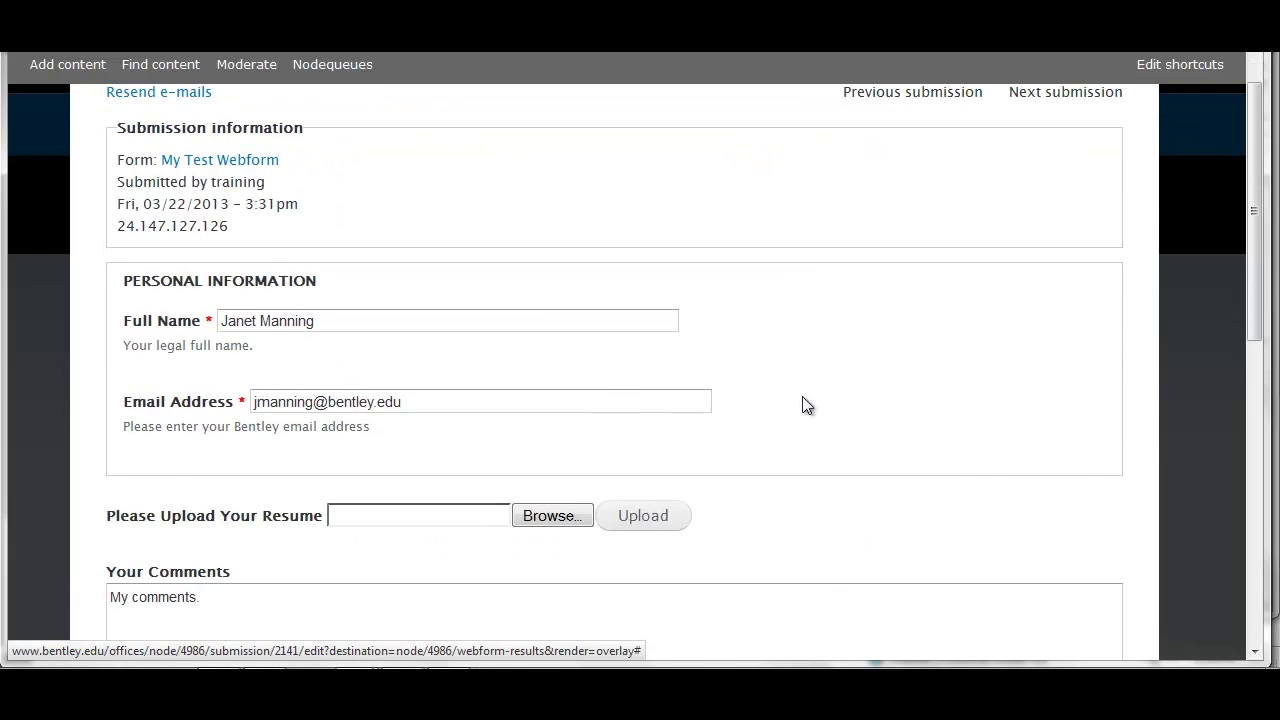
{"action": "scroll", "coordinate": [895, 407], "scroll_direction": "down", "scroll_amount": 4}
{"action": "scroll", "coordinate": [897, 407], "scroll_direction": "up", "scroll_amount": 6}
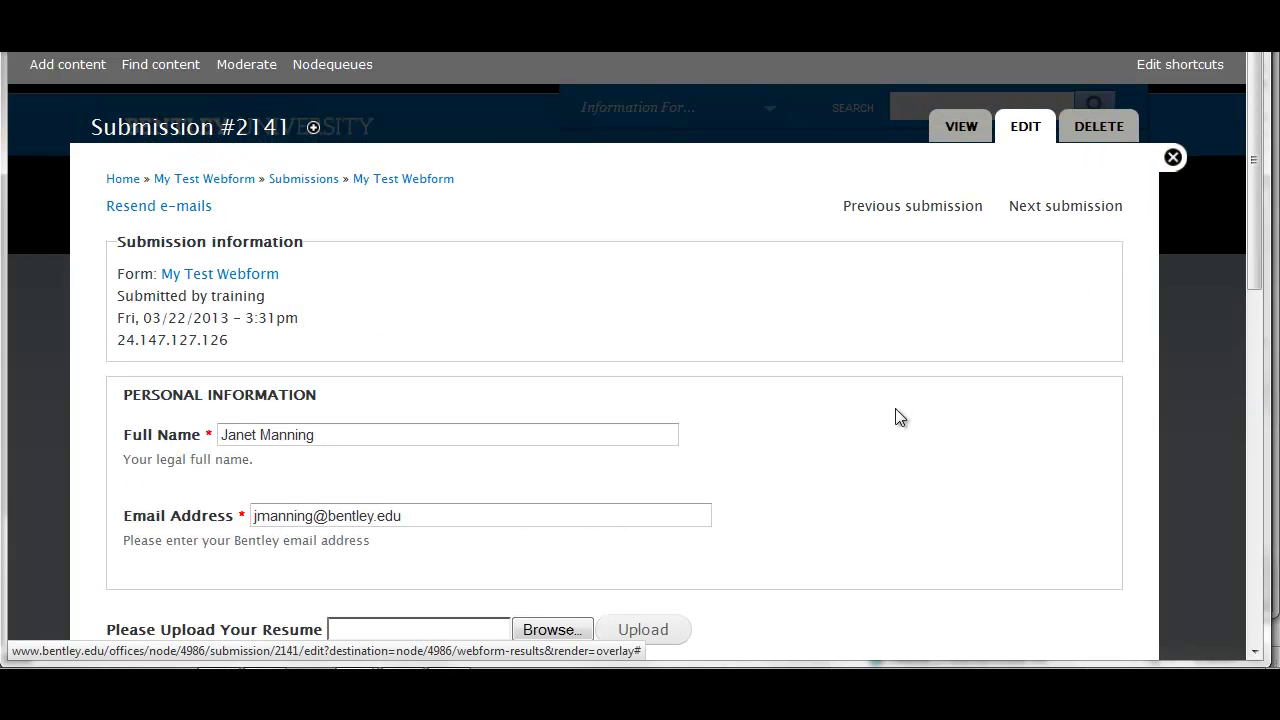
Close the submission editor and open the Analysis of the webform's results
{"action": "left_click", "coordinate": [1172, 157]}
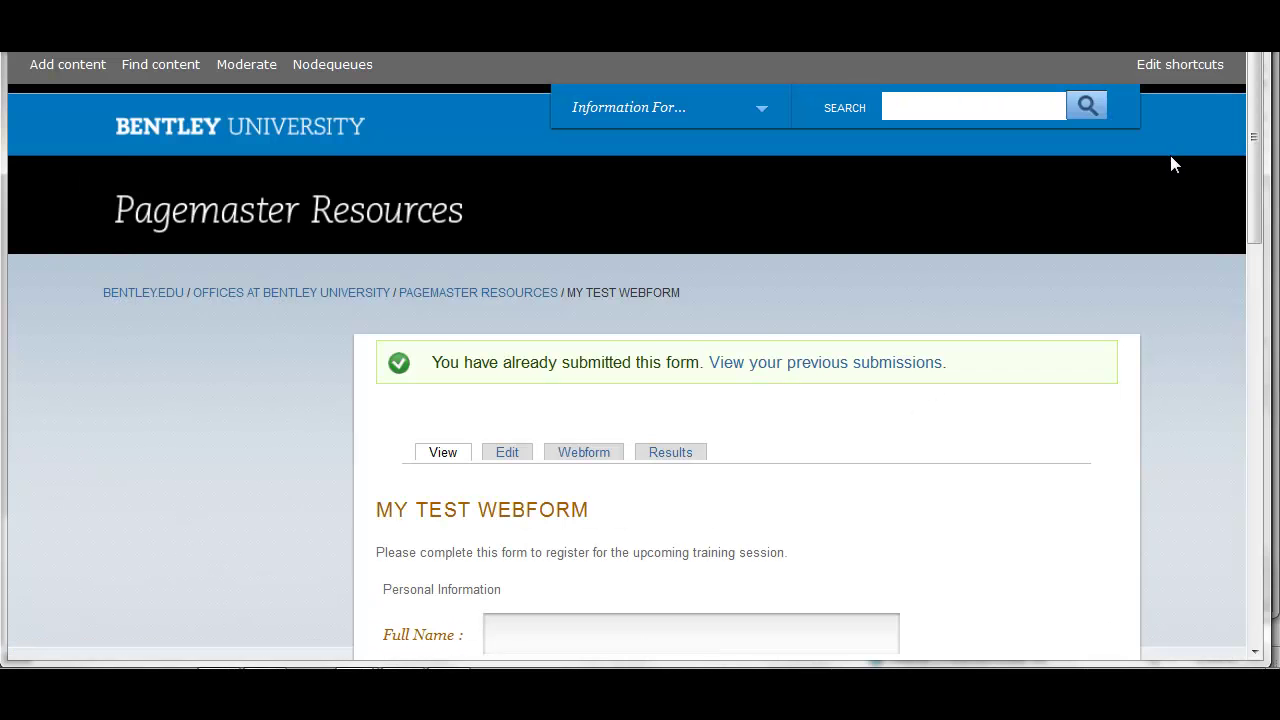
{"action": "left_click", "coordinate": [660, 455]}
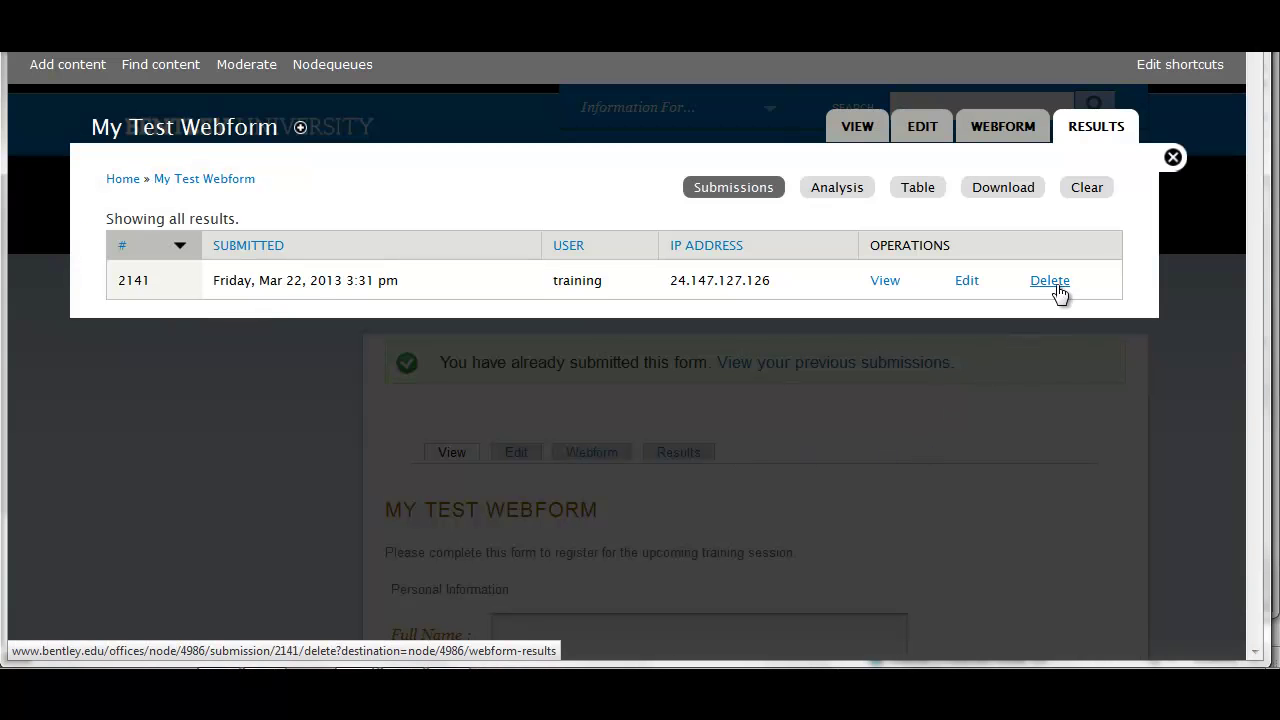
{"action": "left_click", "coordinate": [846, 191]}
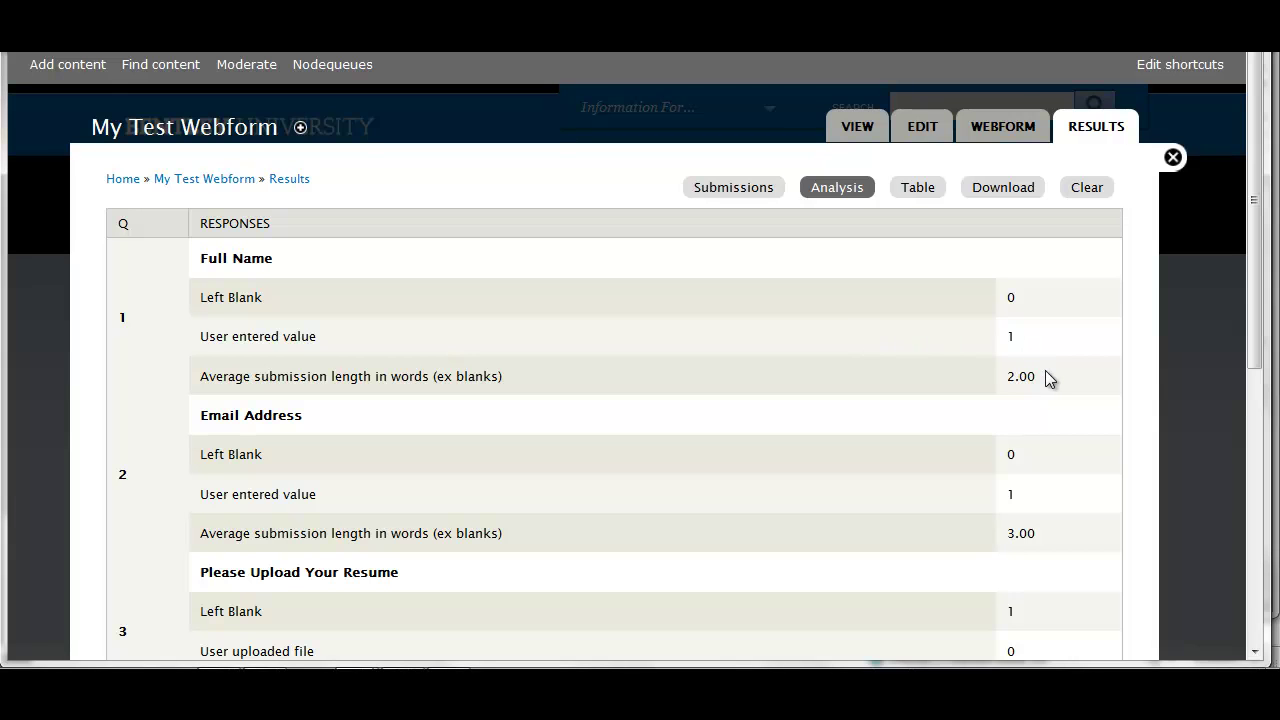
Look over the analysis, then list submission 2141's answers in the results Table view
{"action": "scroll", "coordinate": [1071, 411], "scroll_direction": "down", "scroll_amount": 5}
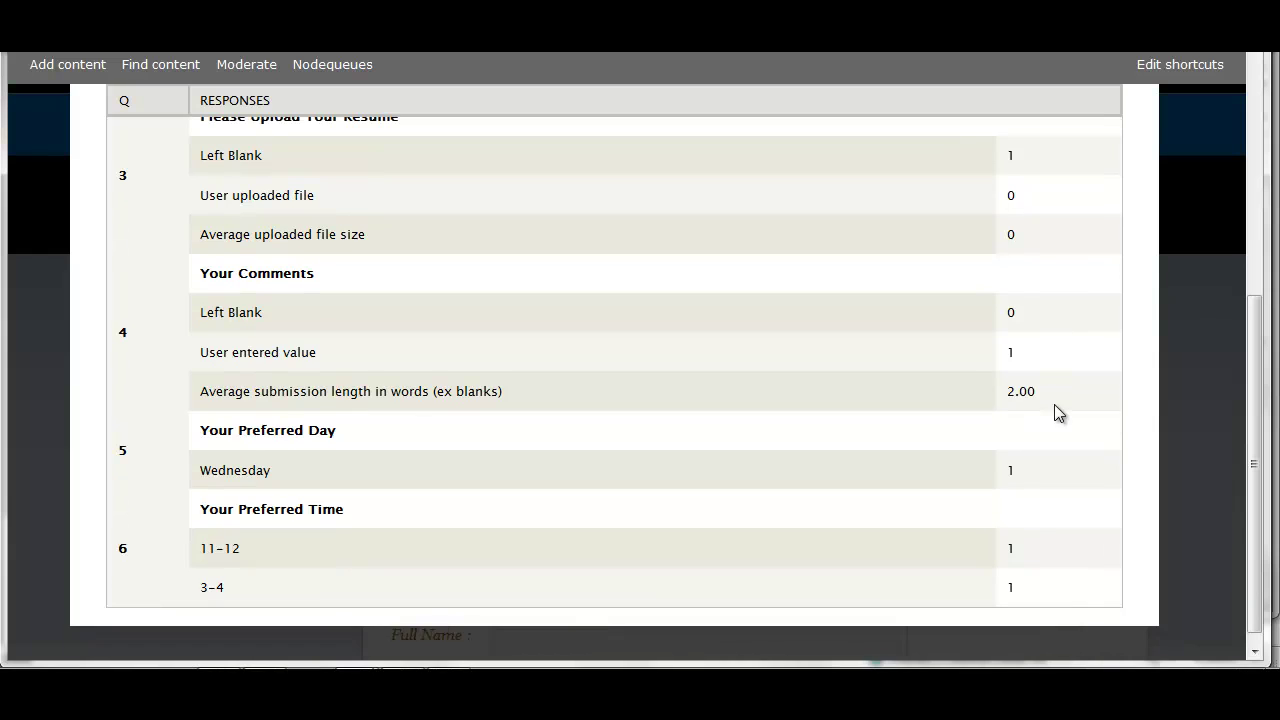
{"action": "scroll", "coordinate": [1092, 421], "scroll_direction": "up", "scroll_amount": 5}
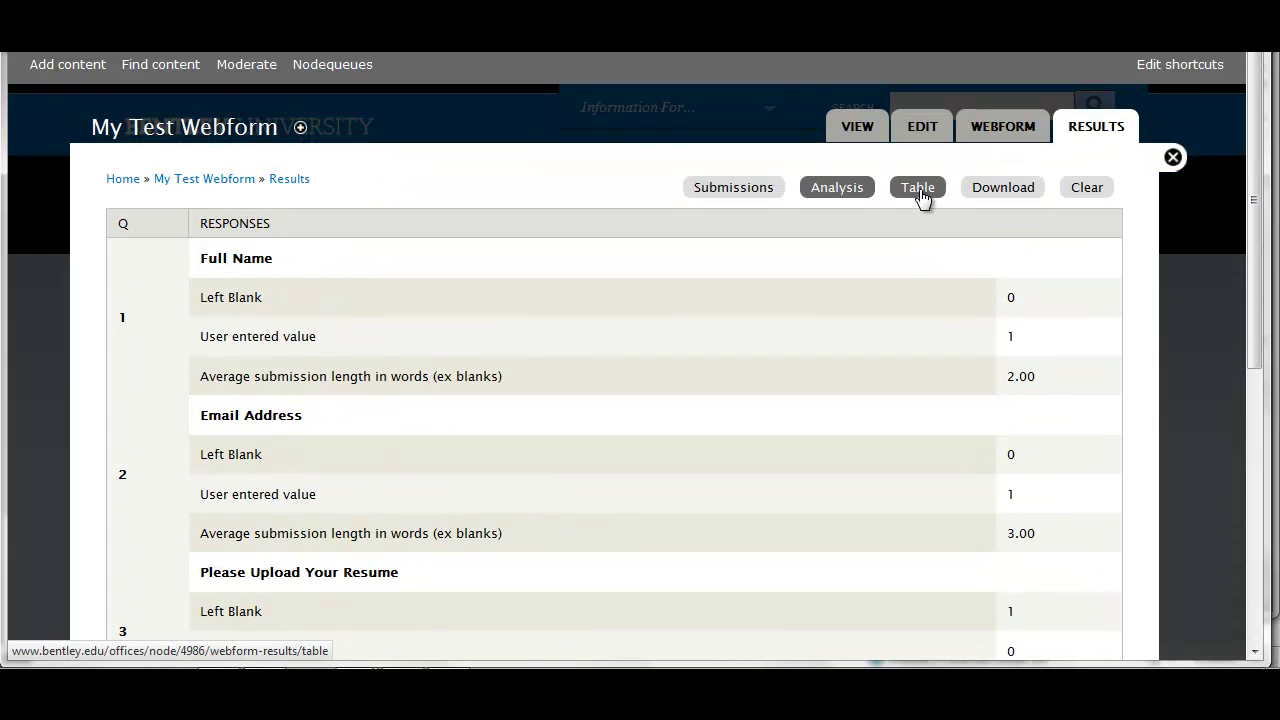
{"action": "left_click", "coordinate": [918, 188]}
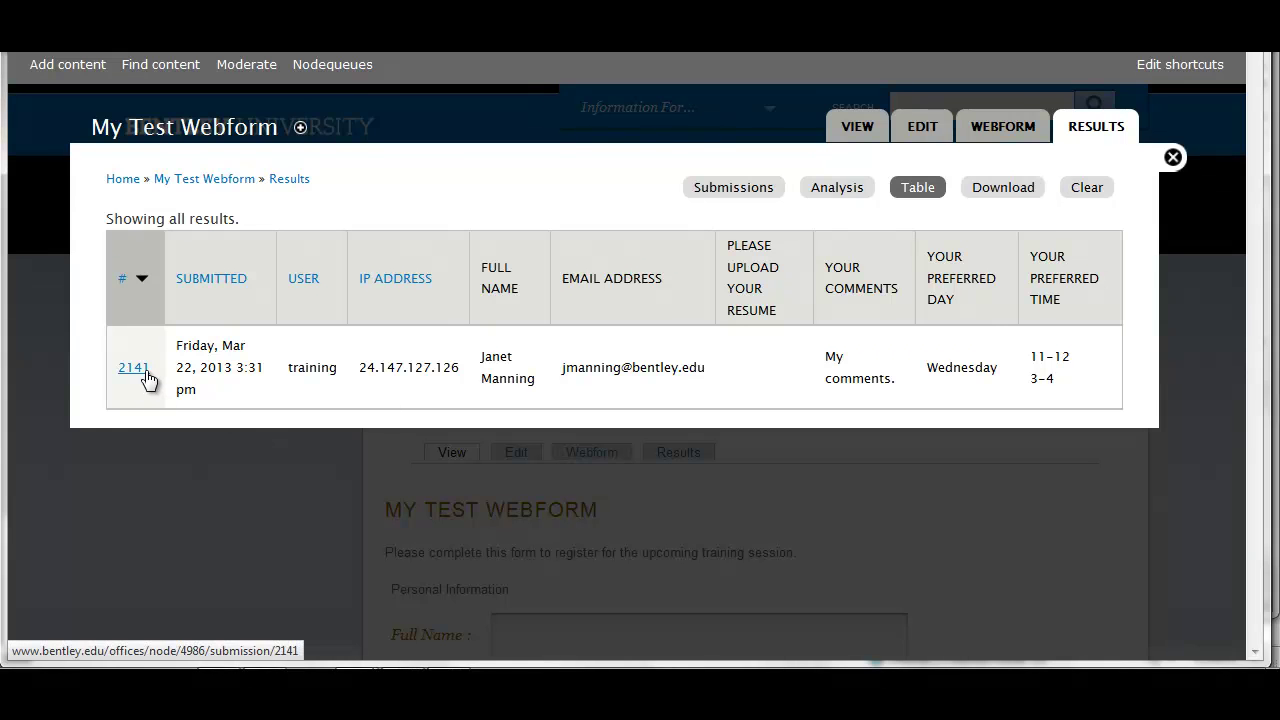
Open the results Download settings, keeping Delimited text with a Tab delimiter
{"action": "left_click", "coordinate": [992, 199]}
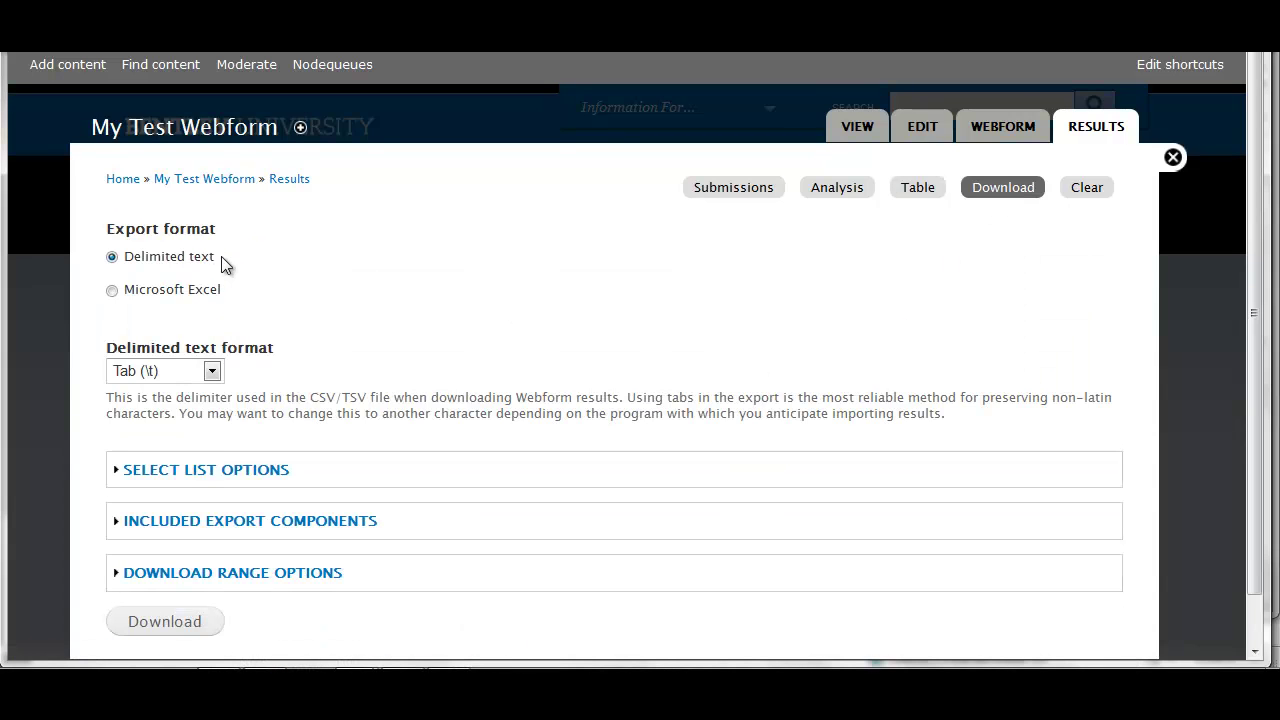
{"action": "left_click", "coordinate": [212, 372]}
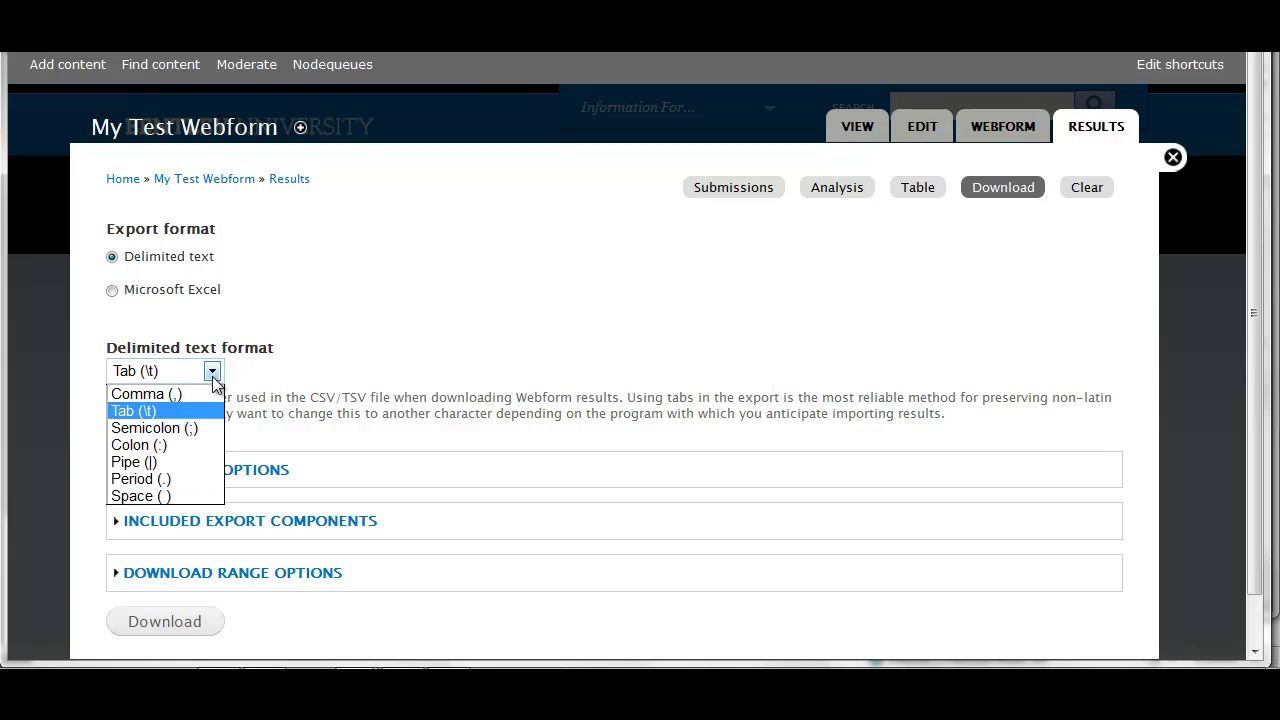
{"action": "left_click", "coordinate": [212, 372]}
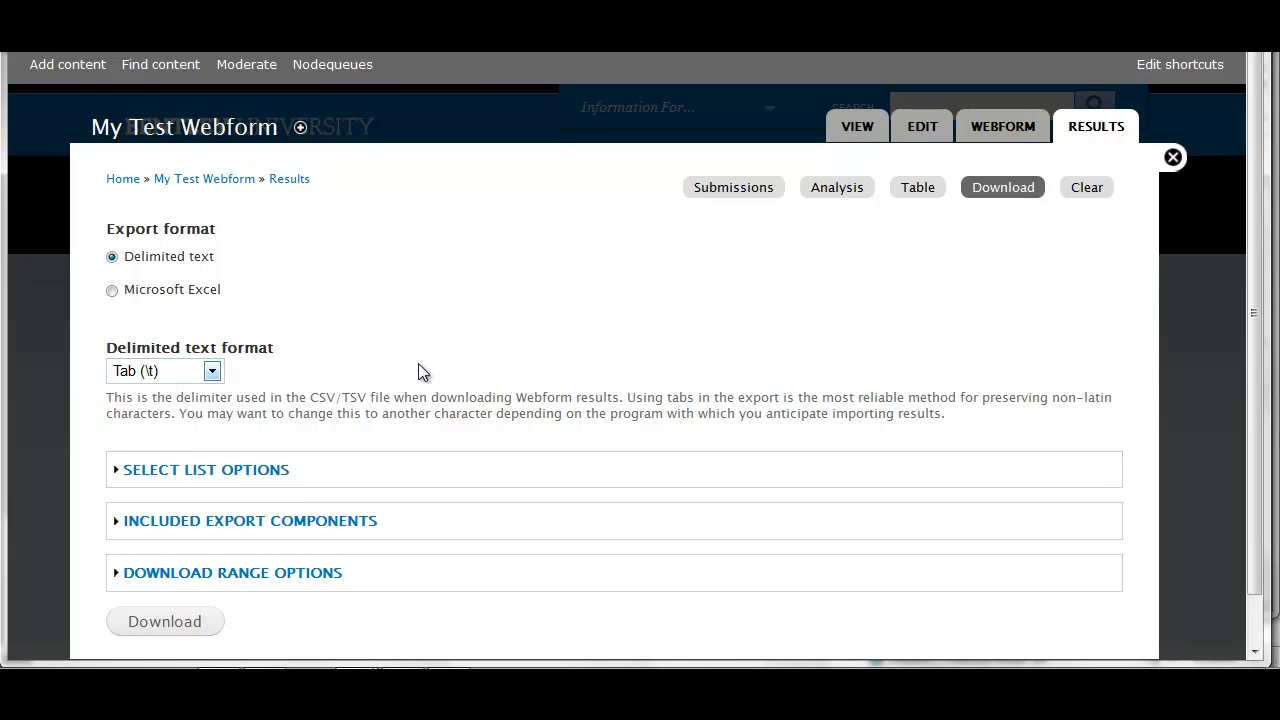
{"action": "scroll", "coordinate": [607, 360], "scroll_direction": "down", "scroll_amount": 1}
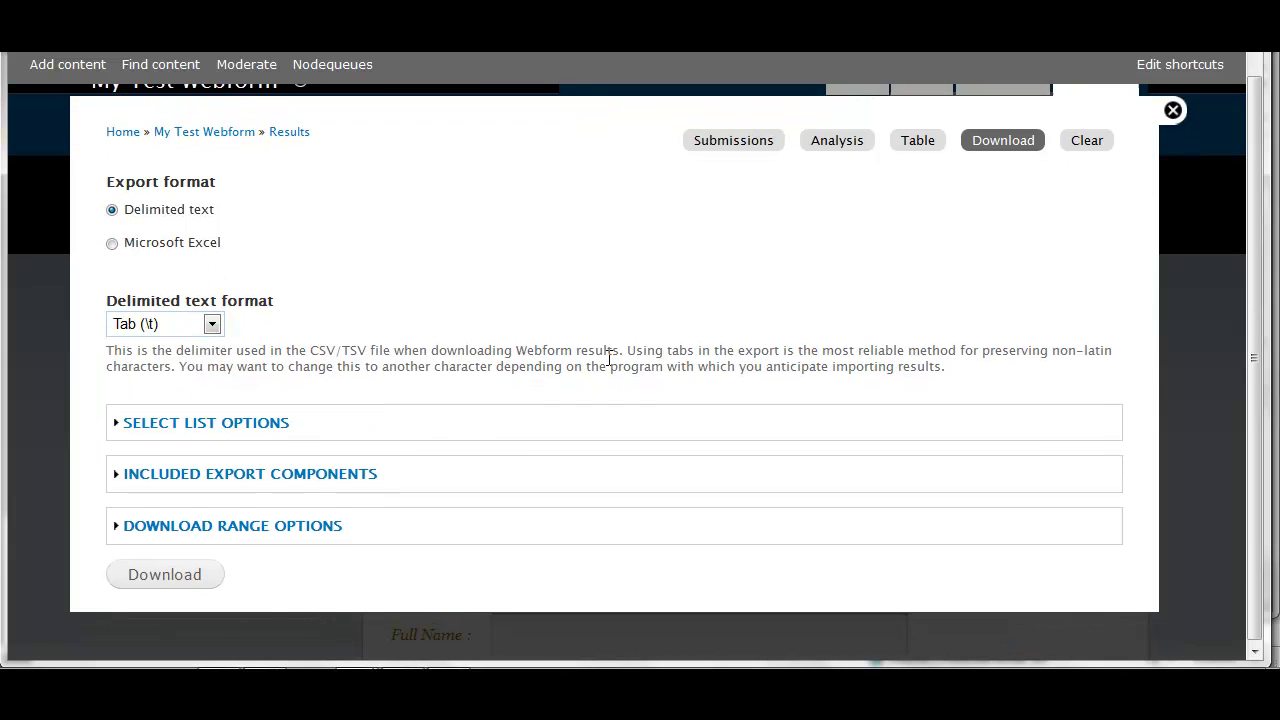
Expand and collapse the Select list, Export components and Download range options to review them
{"action": "left_click", "coordinate": [269, 421]}
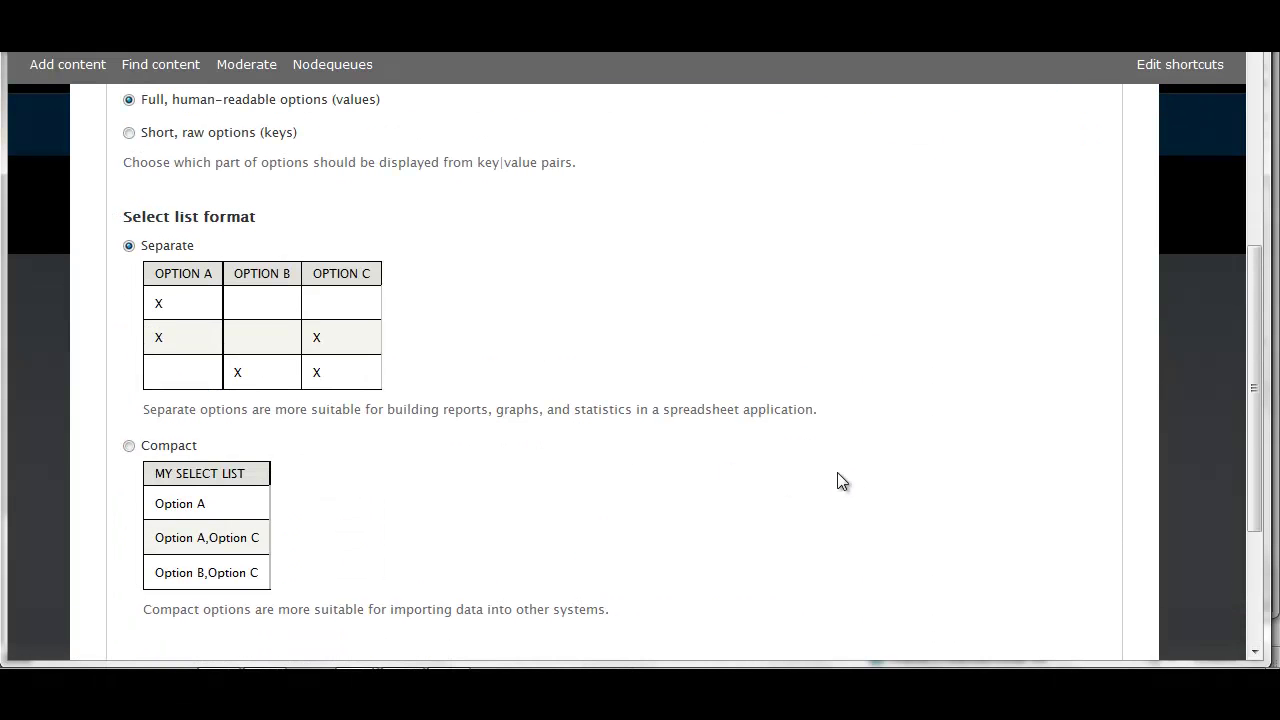
{"action": "scroll", "coordinate": [837, 480], "scroll_direction": "up", "scroll_amount": 5}
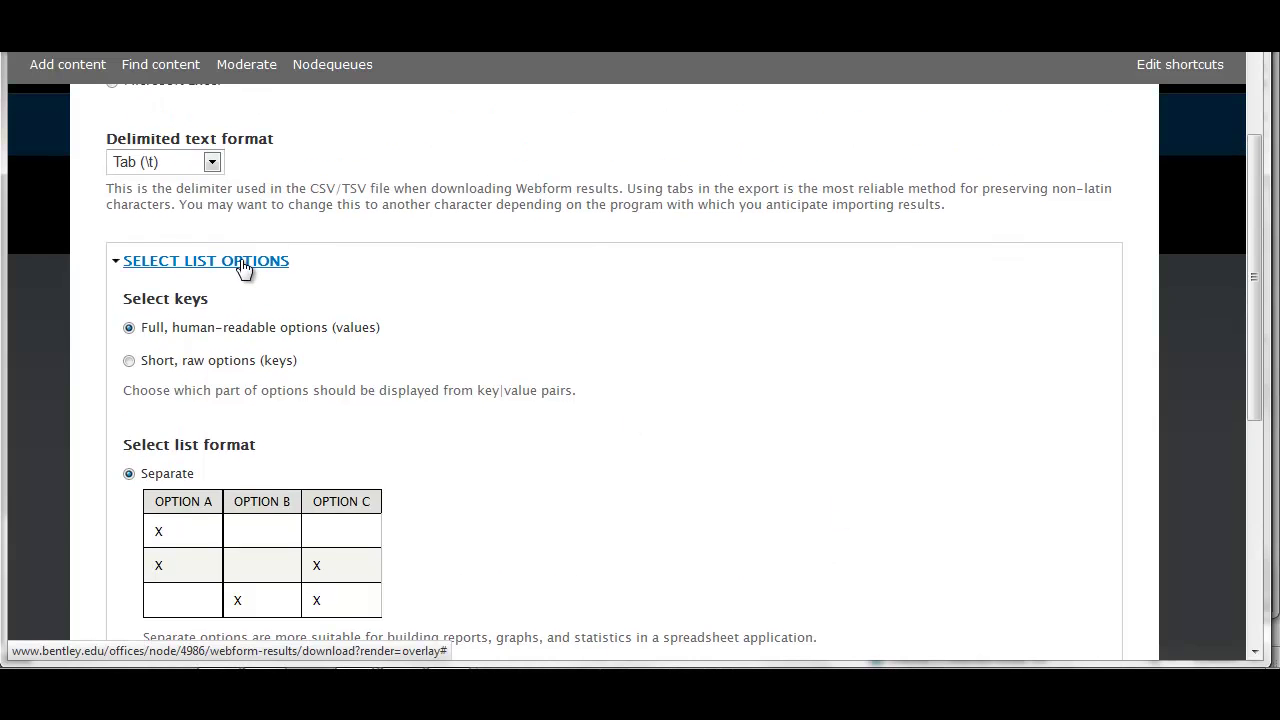
{"action": "left_click", "coordinate": [241, 262]}
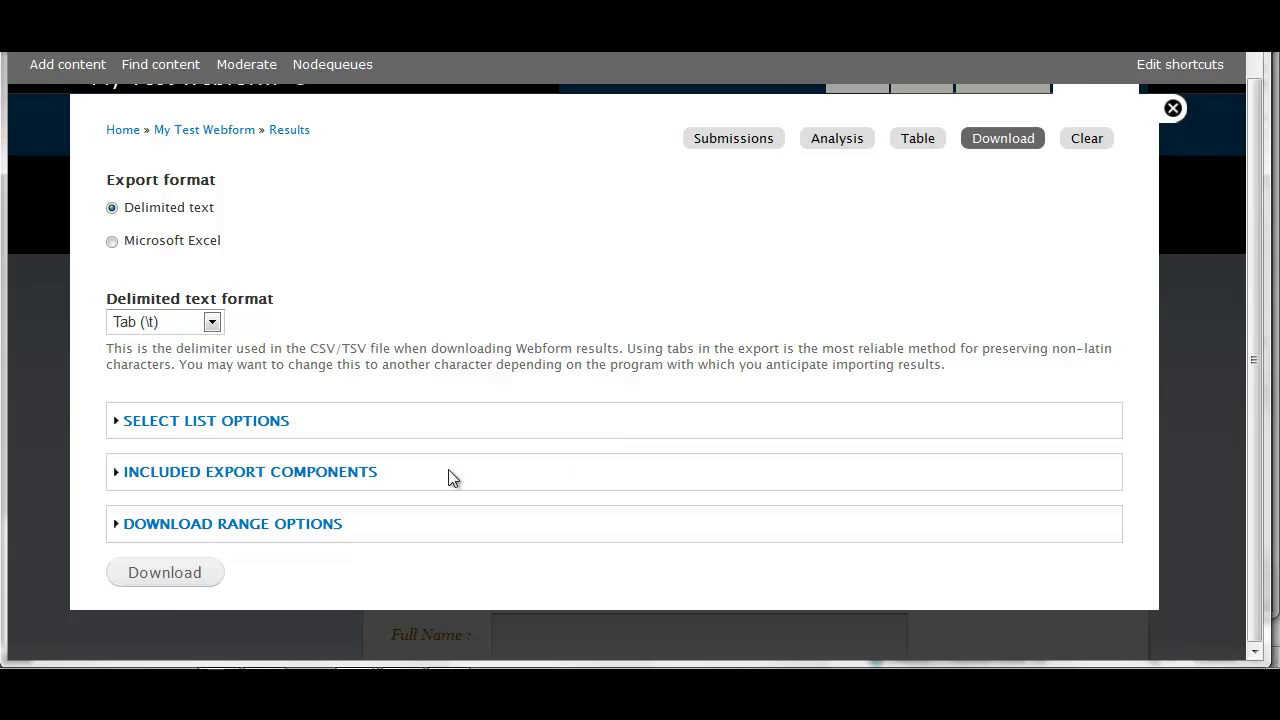
{"action": "left_click", "coordinate": [345, 472]}
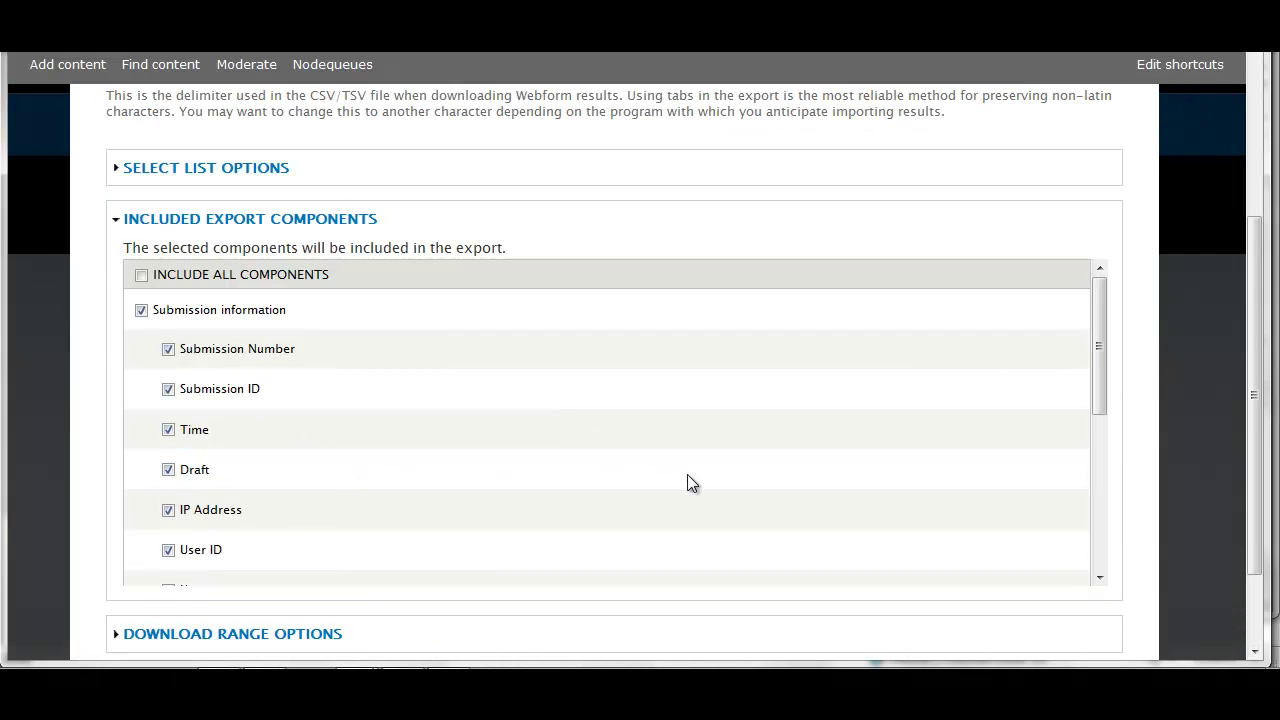
{"action": "left_click", "coordinate": [352, 222]}
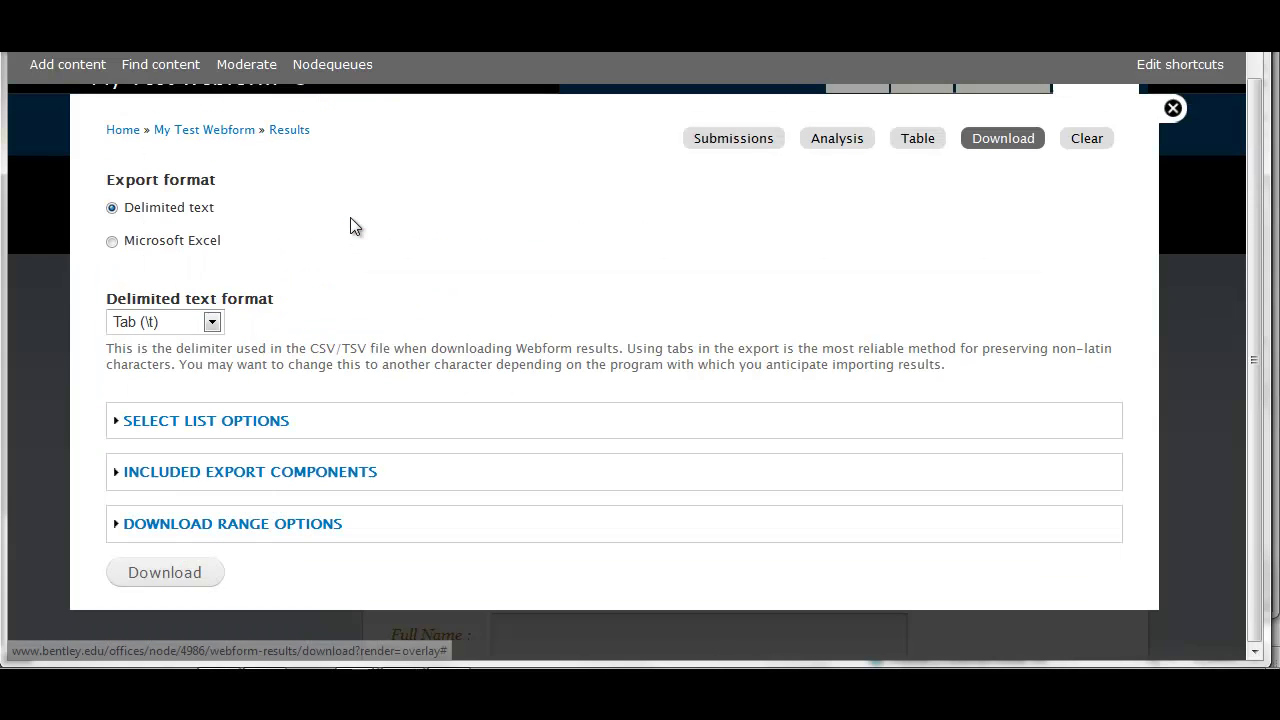
{"action": "left_click", "coordinate": [317, 528]}
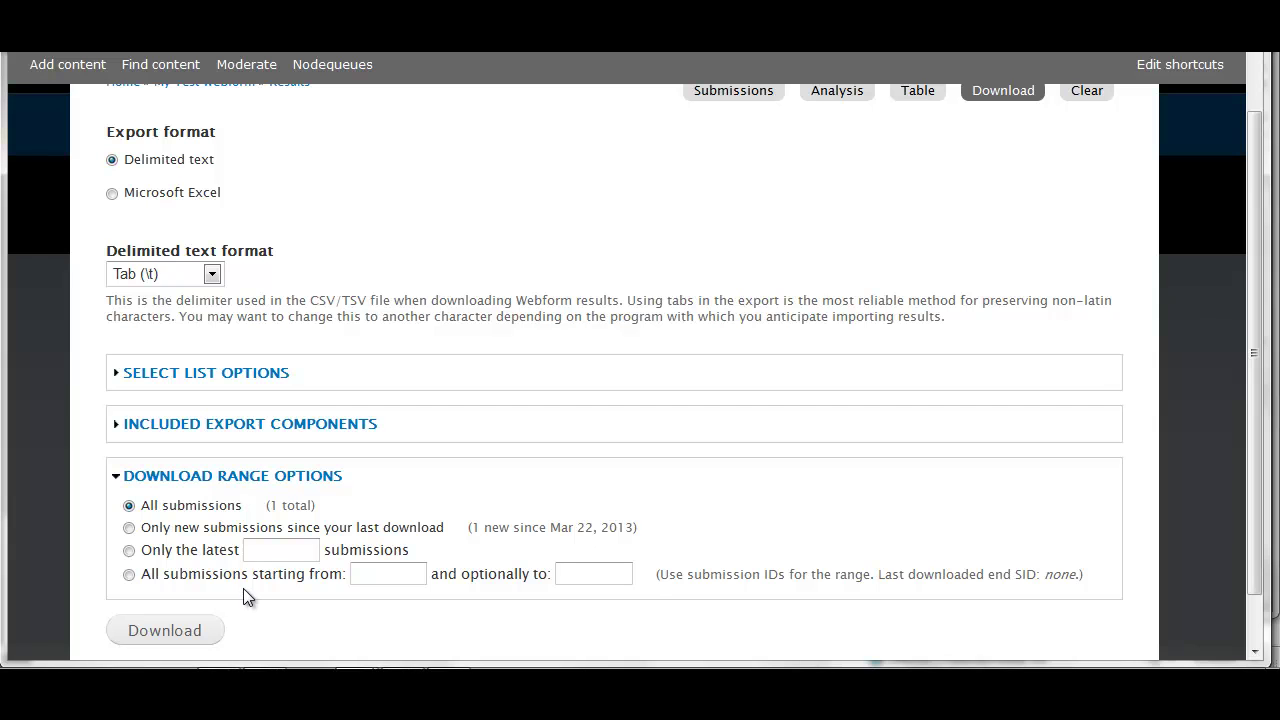
{"action": "left_click", "coordinate": [231, 477]}
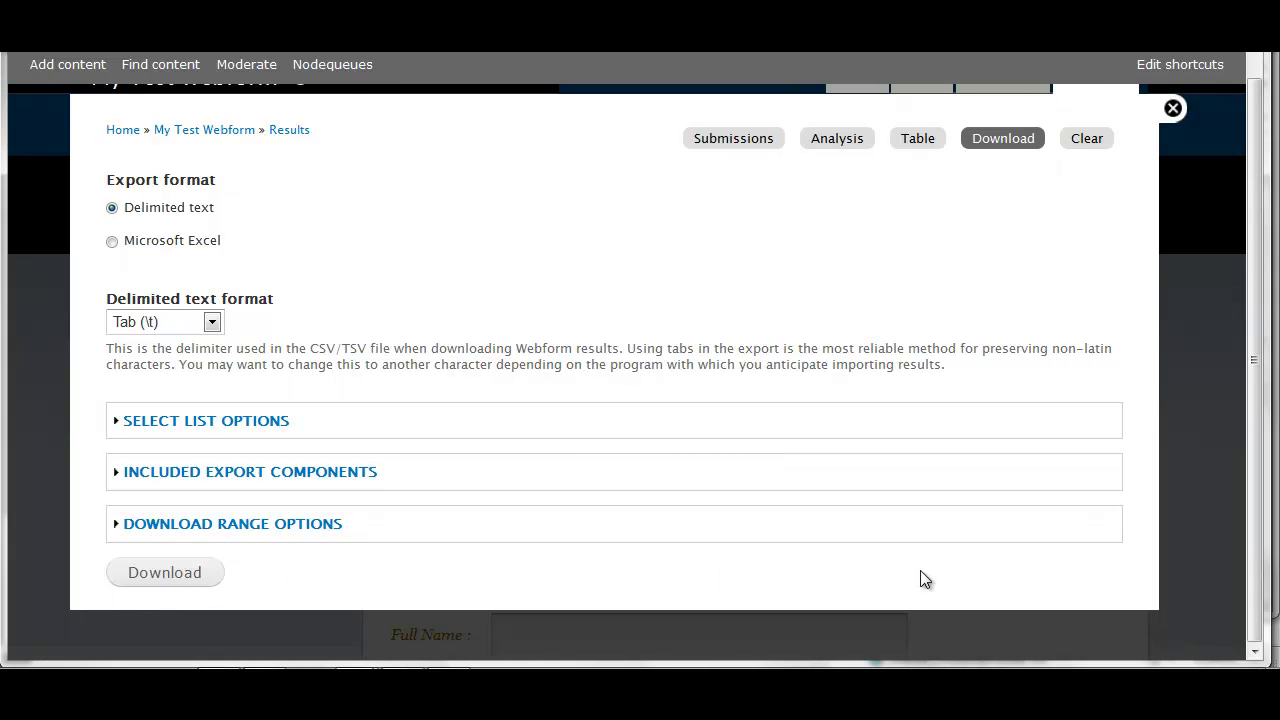
{"action": "scroll", "coordinate": [920, 580], "scroll_direction": "up", "scroll_amount": 1}
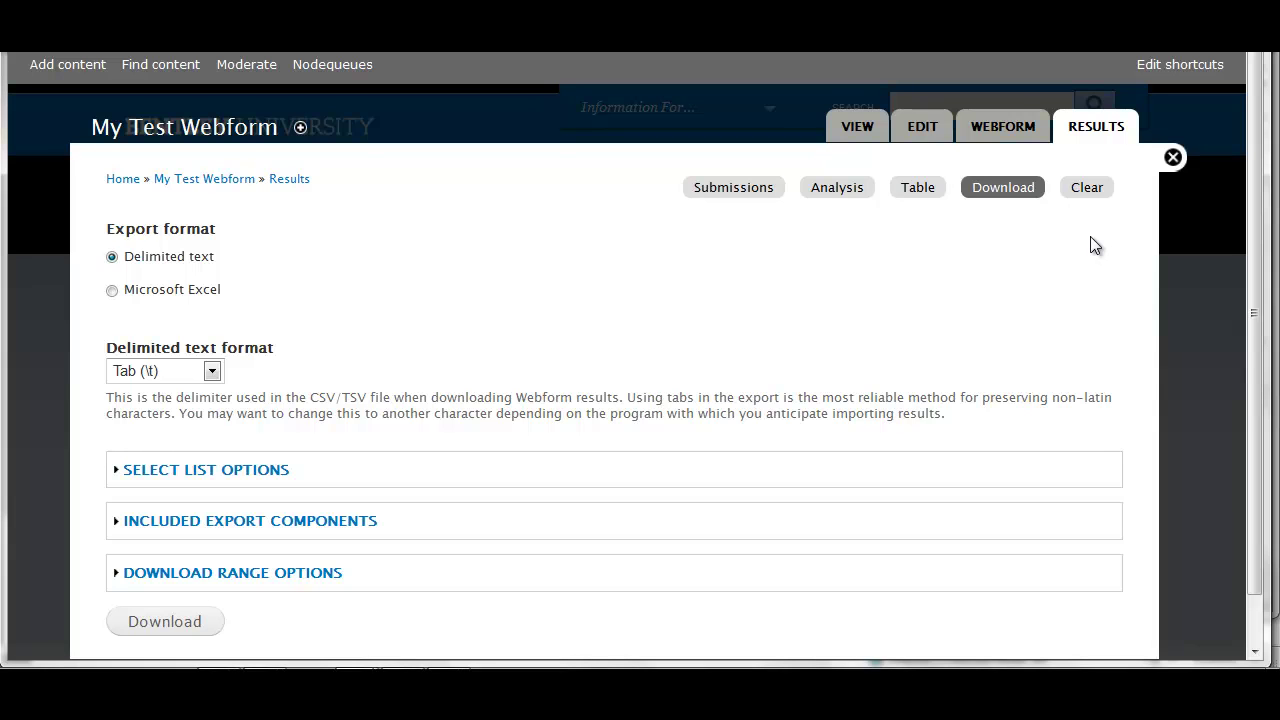
Return to the webform's View page via the content list filtered to Webform type
{"action": "left_click", "coordinate": [862, 125]}
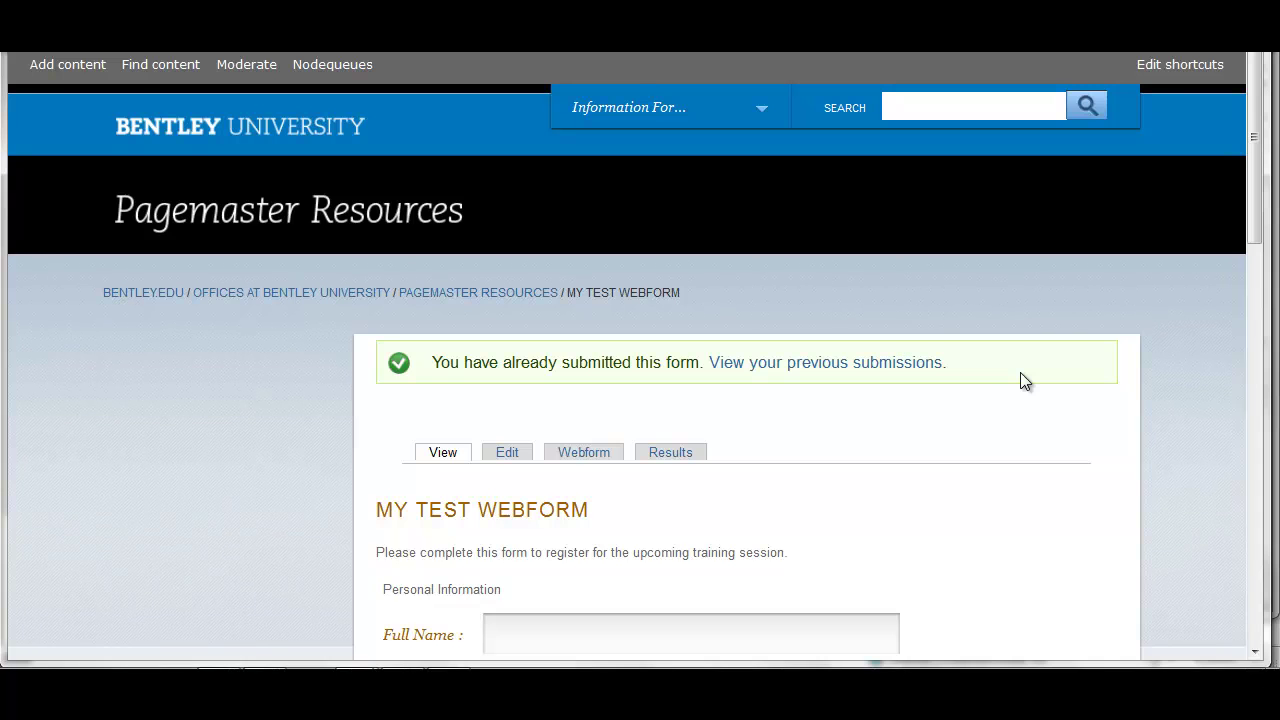
{"action": "left_click", "coordinate": [162, 66]}
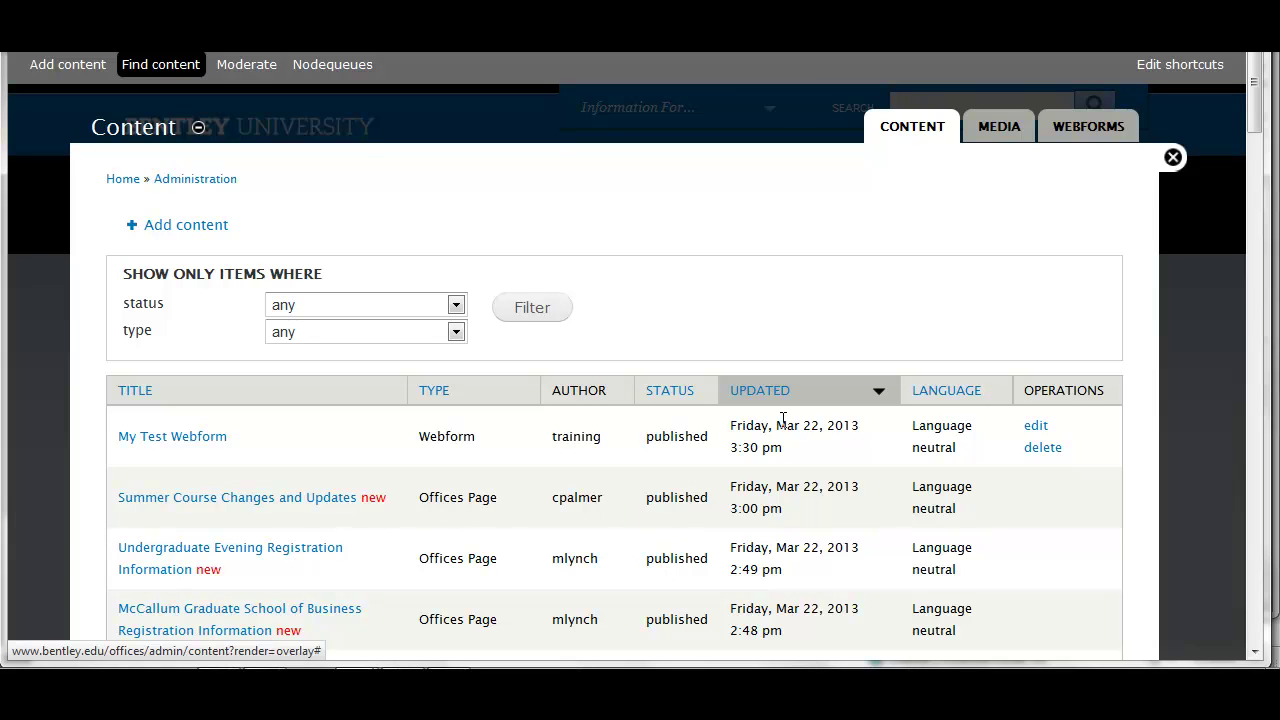
{"action": "left_click", "coordinate": [455, 331]}
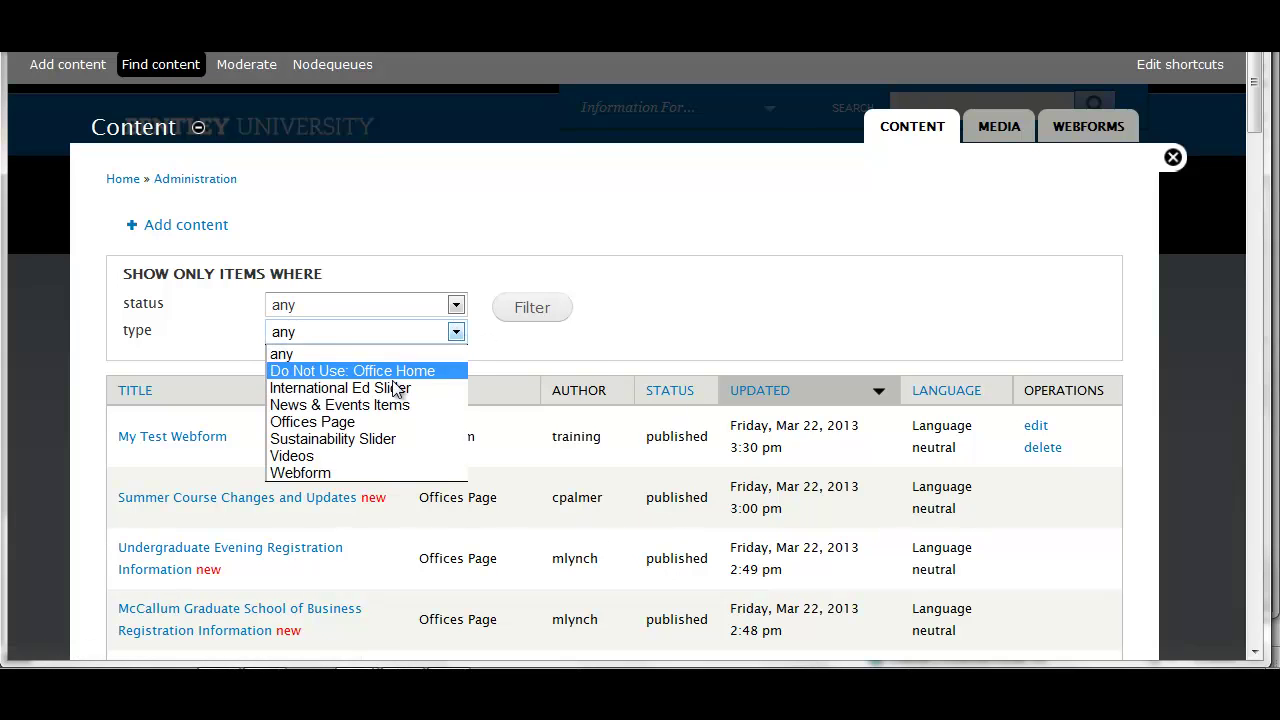
{"action": "left_click", "coordinate": [341, 472]}
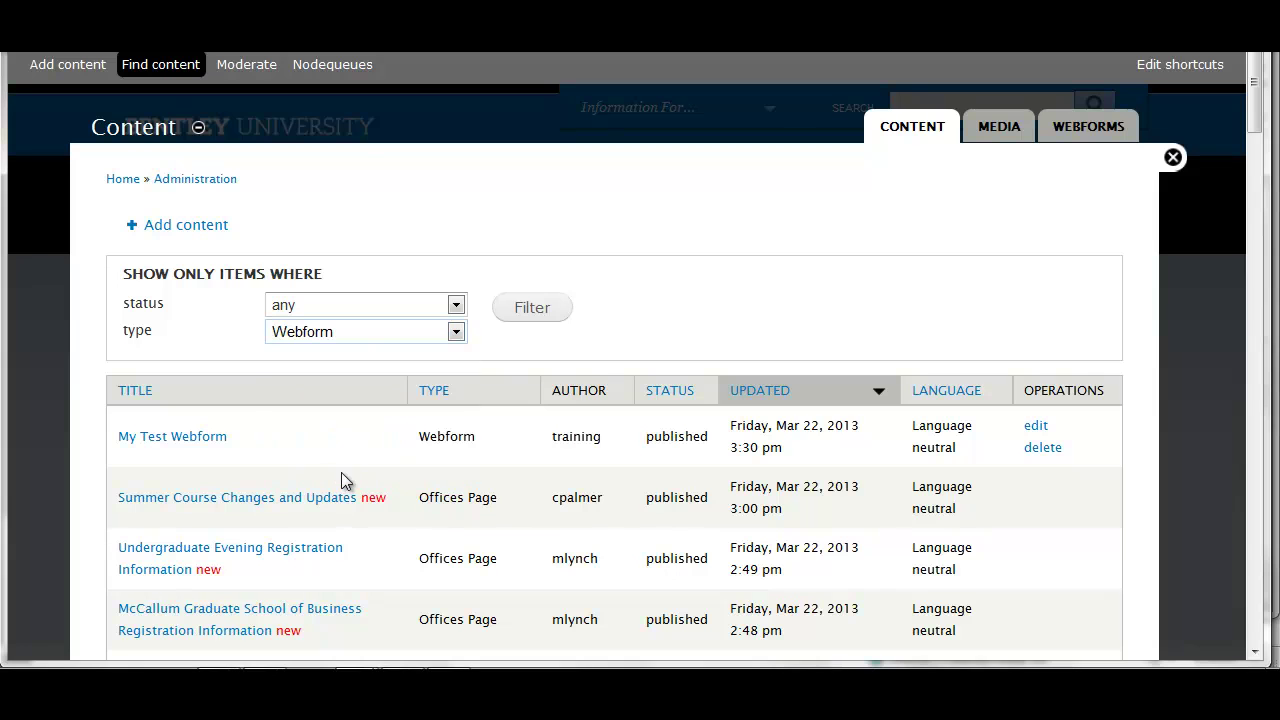
{"action": "left_click", "coordinate": [533, 308]}
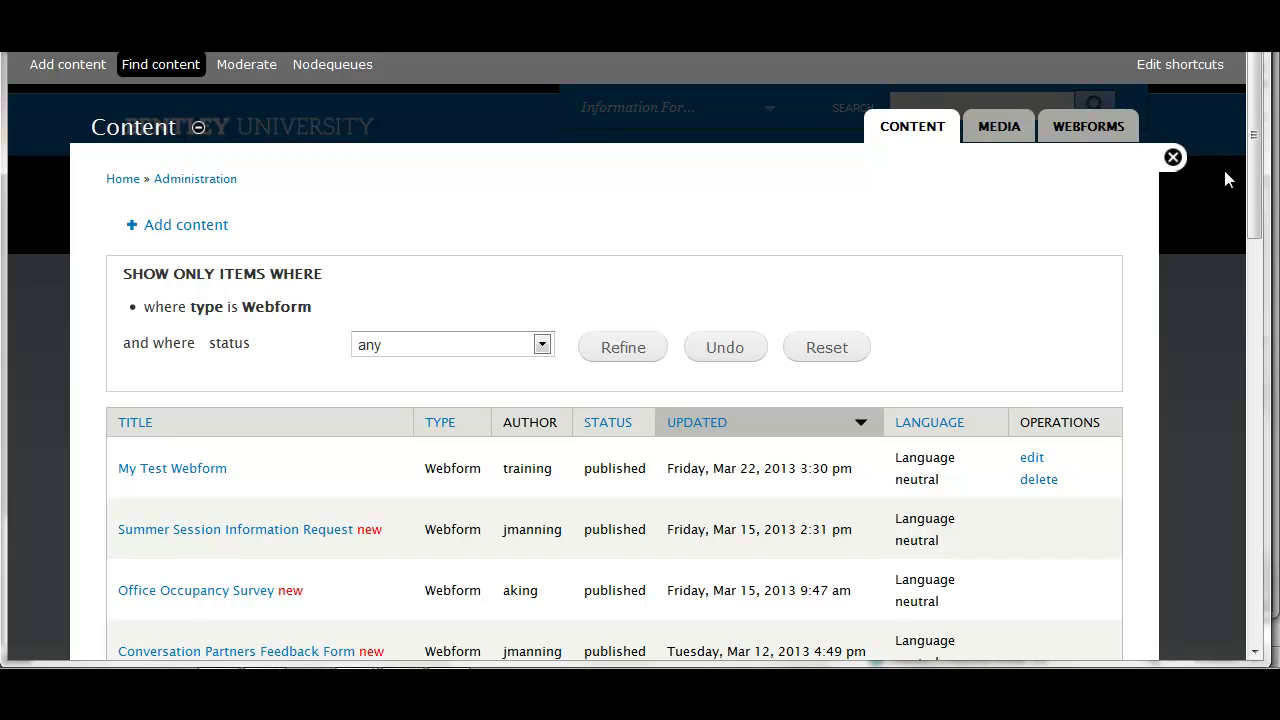
{"action": "left_click", "coordinate": [1175, 158]}
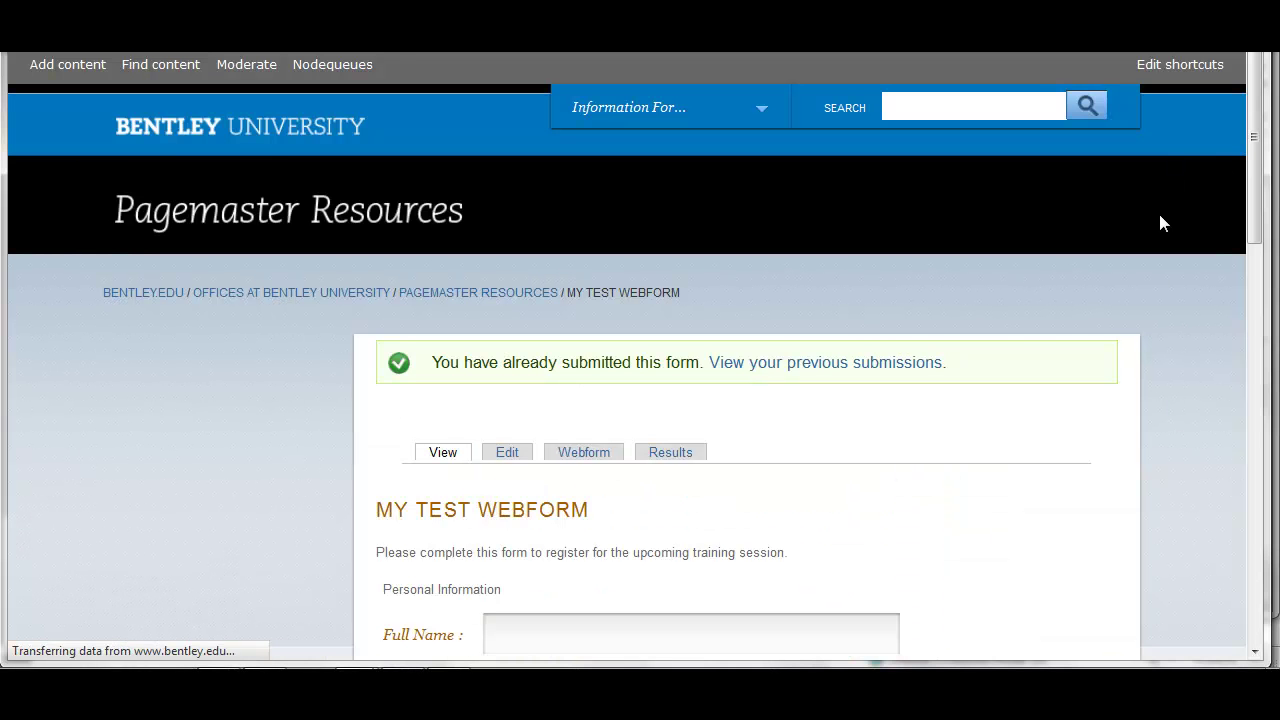
{"action": "scroll", "coordinate": [1133, 429], "scroll_direction": "down", "scroll_amount": 5}
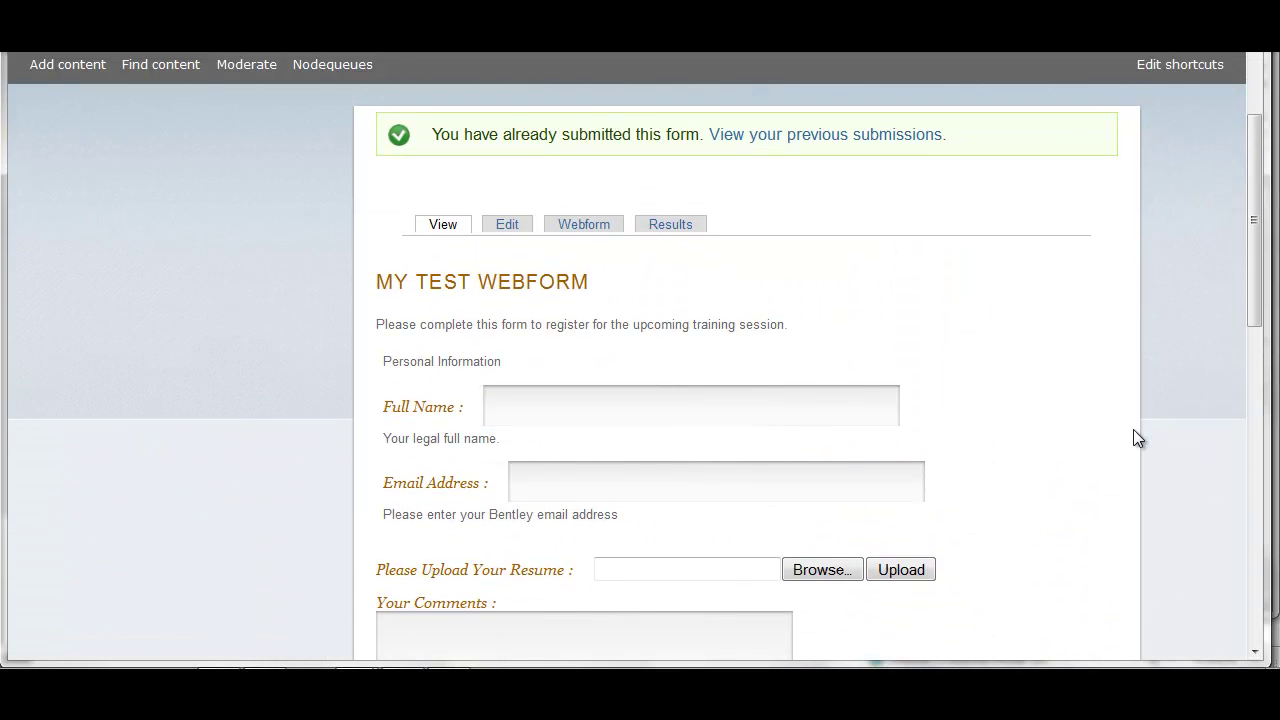